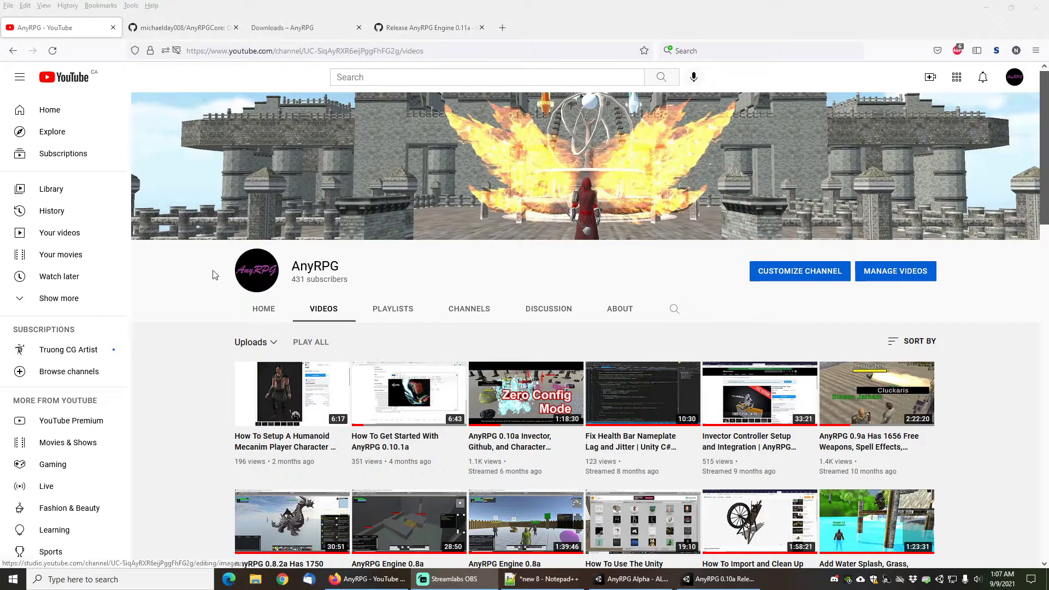
# View the AnyRPG Engine 0.11a release notes, marking the Performance Enhancements heading
pyautogui.click(441, 30)
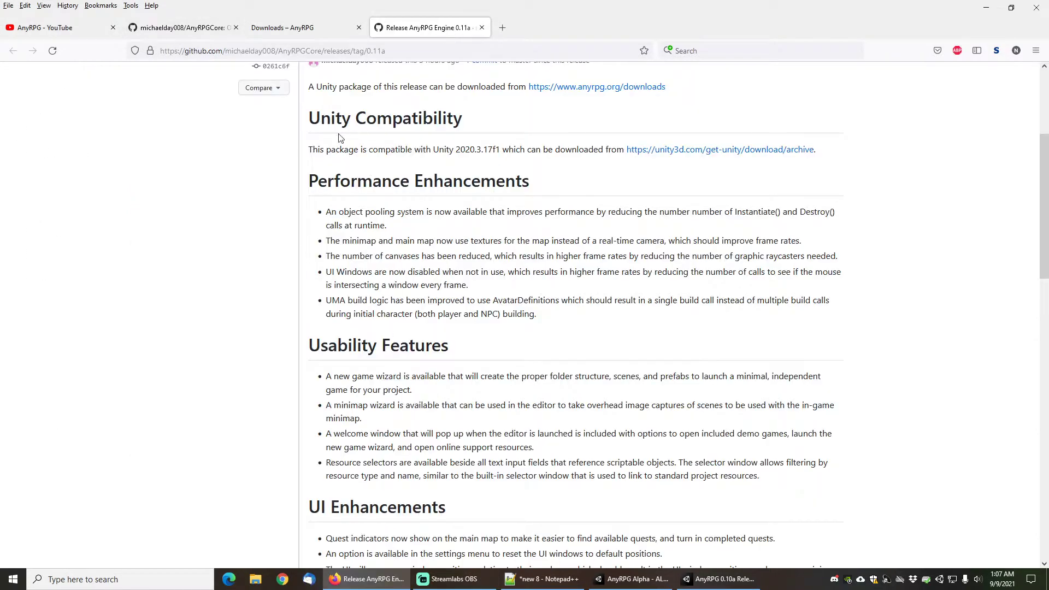
pyautogui.moveTo(310, 181); pyautogui.dragTo(535, 192)
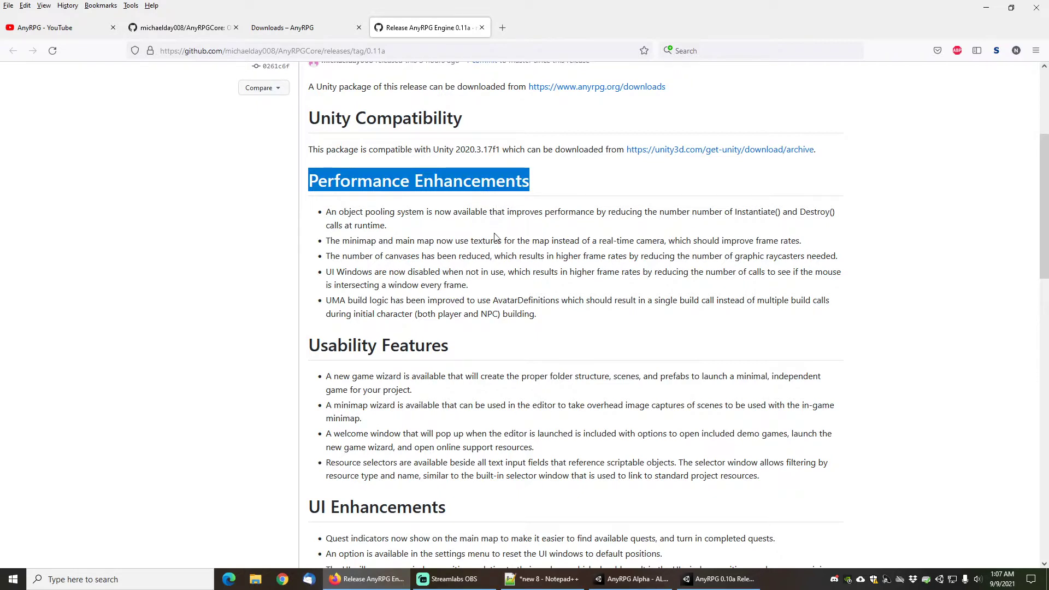
pyautogui.click(553, 183)
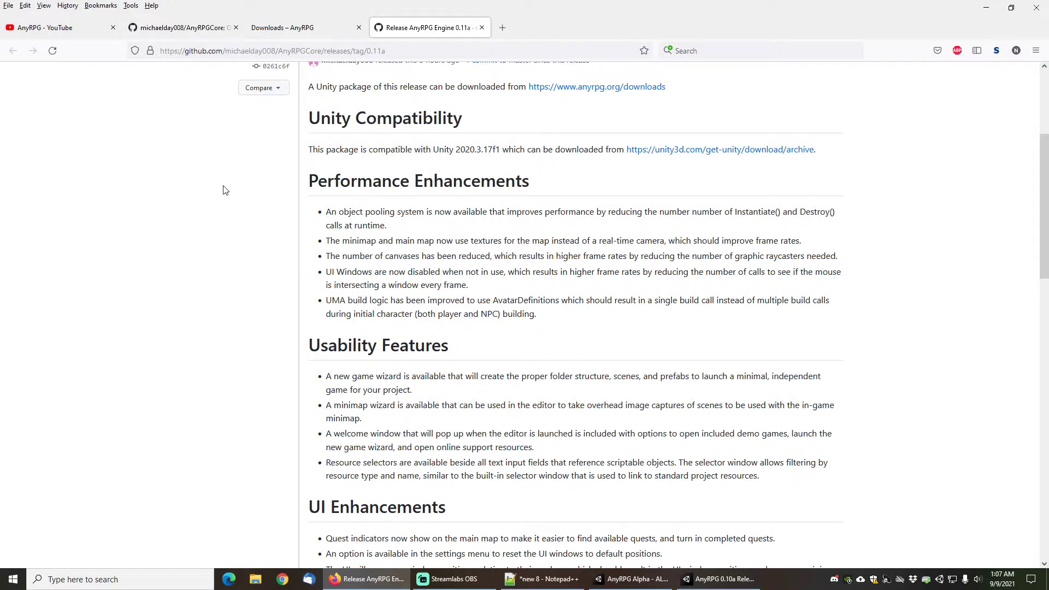
# Review the AnyRPG downloads page and highlight the note on which Unity version the latest engine is compatible with
pyautogui.click(276, 27)
pyautogui.scroll(5, 266, 197)
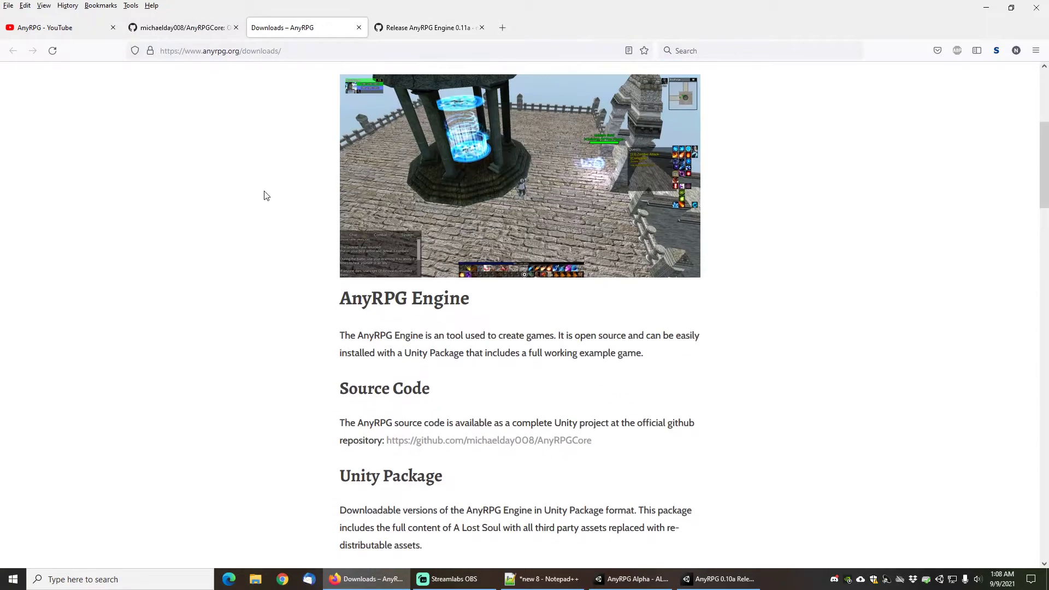
pyautogui.scroll(5, 266, 195)
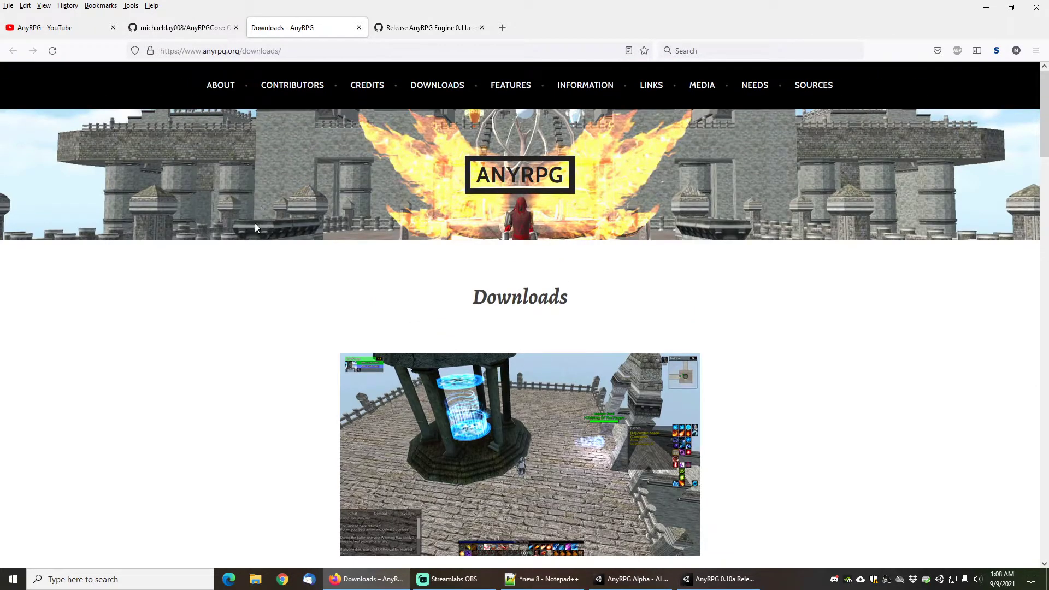
pyautogui.scroll(-7, 251, 239)
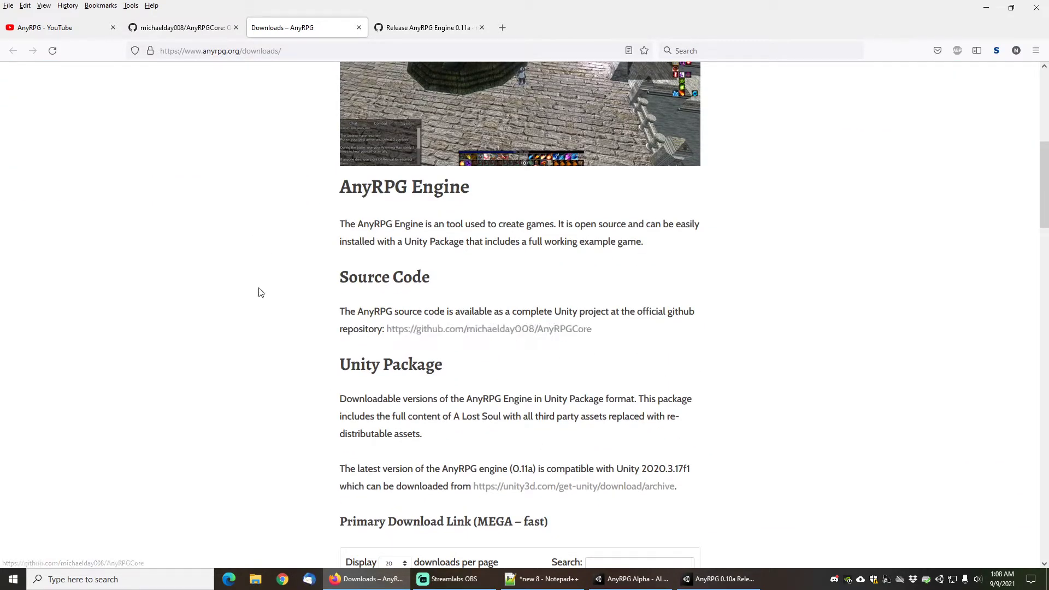
pyautogui.scroll(-3, 262, 292)
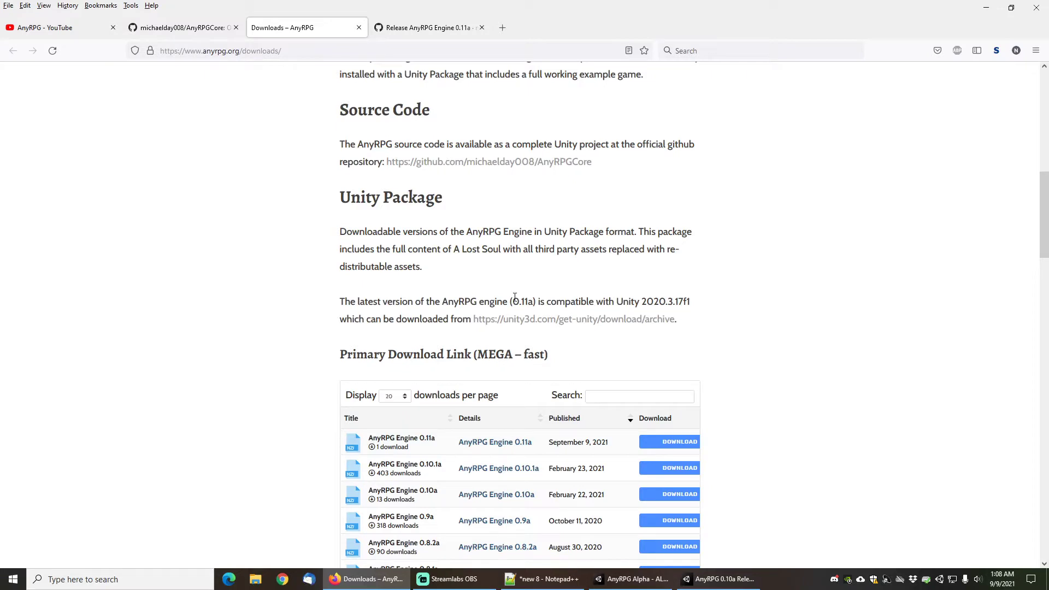
pyautogui.moveTo(693, 301); pyautogui.dragTo(445, 306)
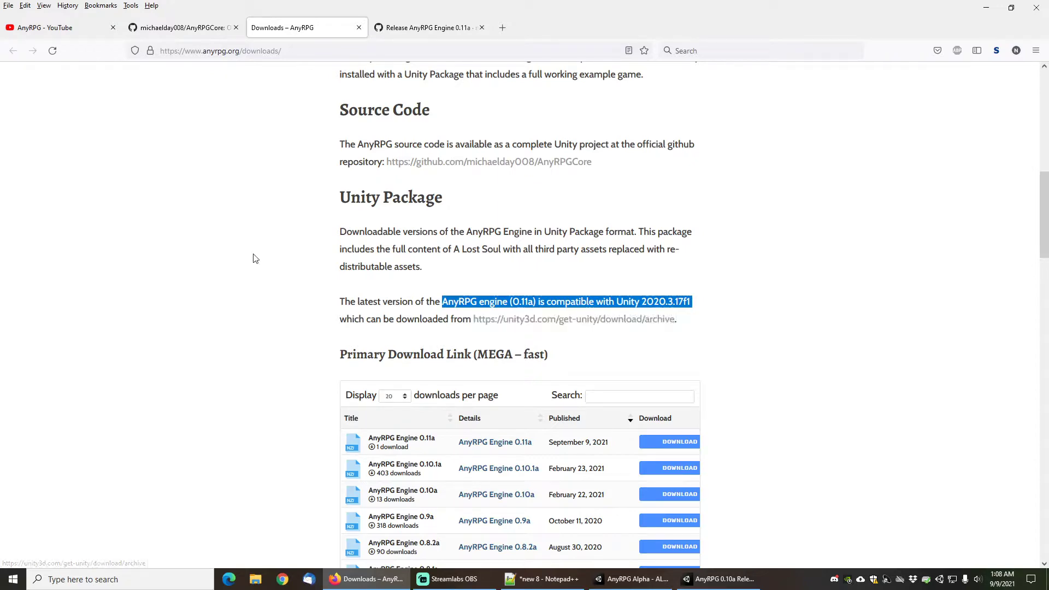
pyautogui.scroll(9, 253, 258)
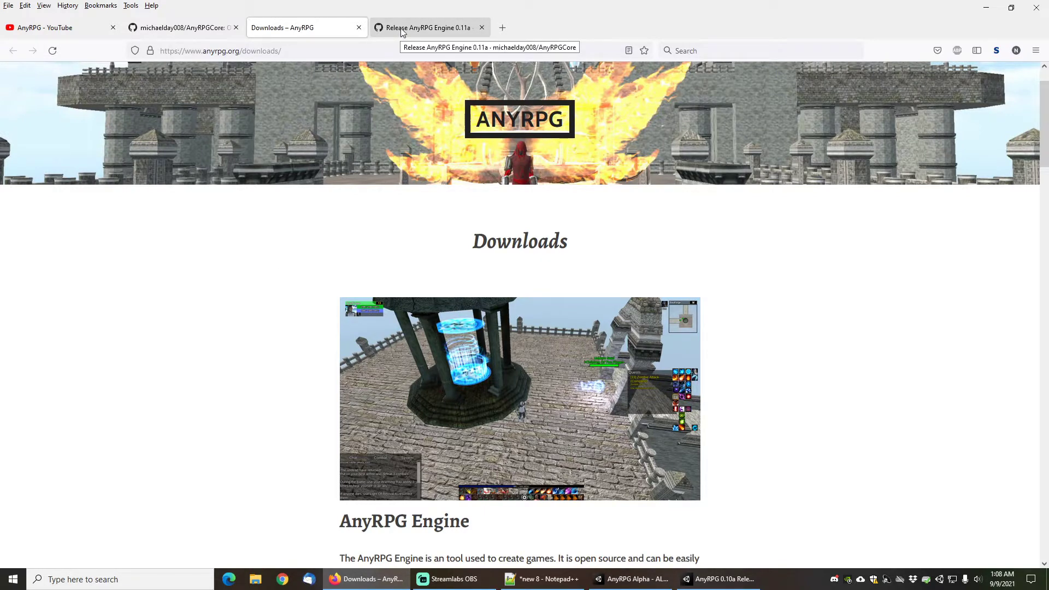
# Switch to the AnyRPG Alpha project in Unity, open the AnyRPG welcome window and move it clear of the hierarchy
pyautogui.click(987, 8)
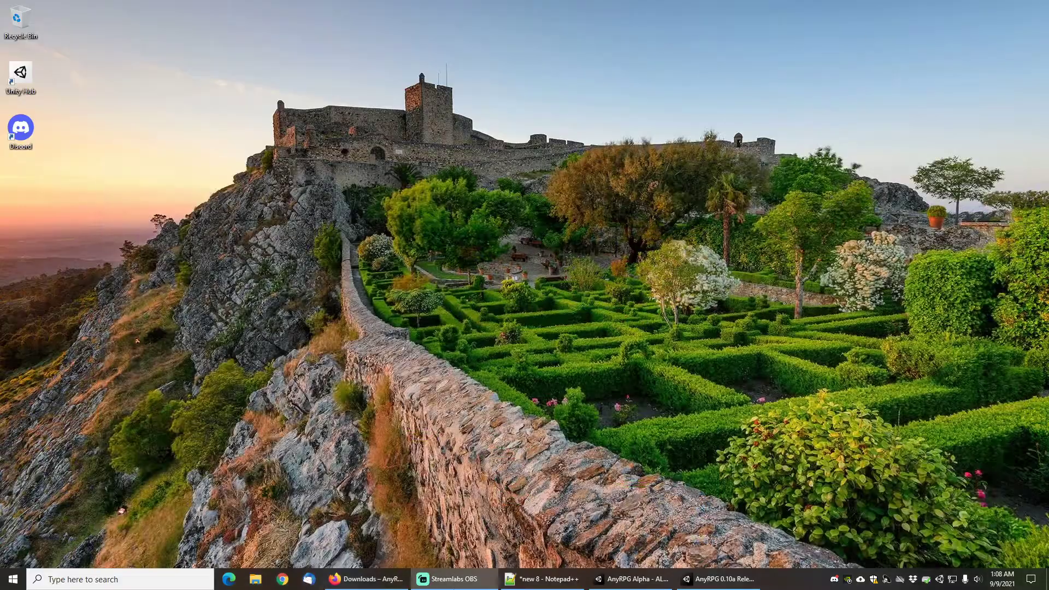
pyautogui.click(607, 579)
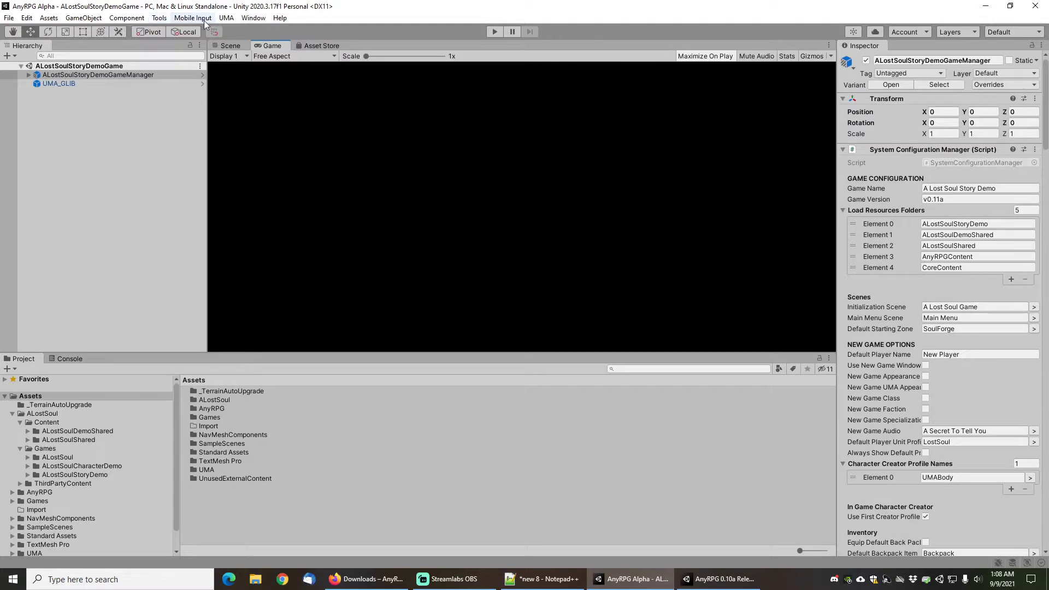
pyautogui.click(160, 19)
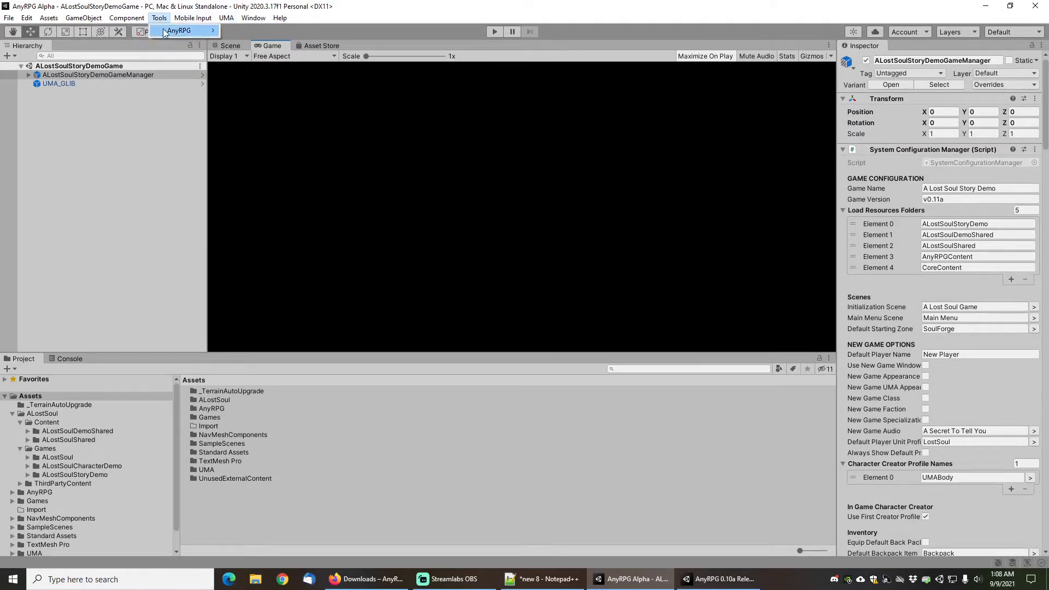
pyautogui.moveTo(169, 32)
pyautogui.click(246, 48)
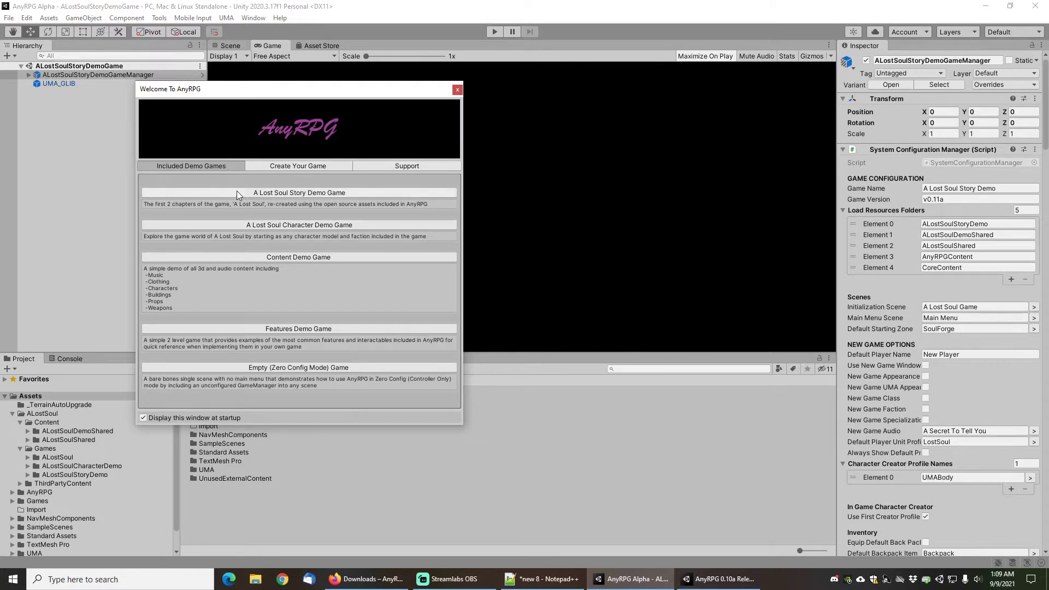
pyautogui.moveTo(282, 93); pyautogui.dragTo(349, 155)
# Load each included demo game in turn, from A Lost Soul Story Demo Game through to Empty (Zero Config Mode) Game
pyautogui.click(369, 255)
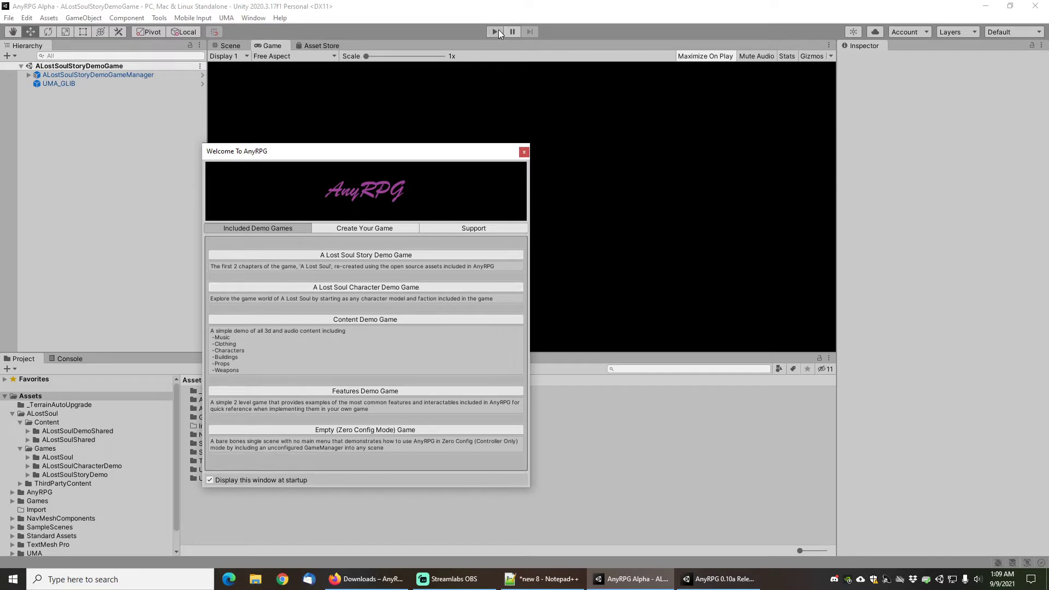
pyautogui.click(372, 287)
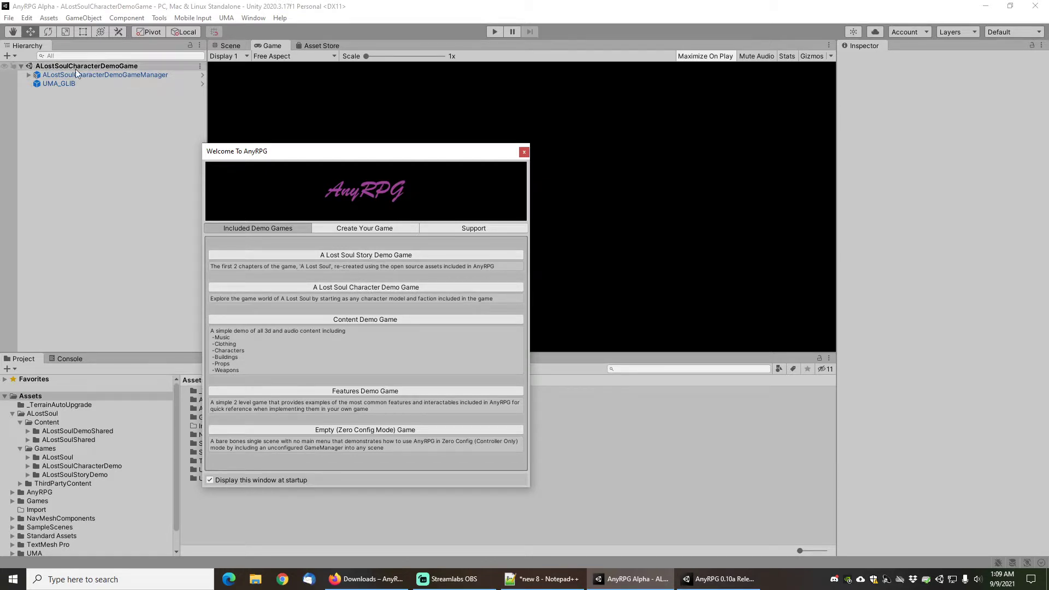
pyautogui.click(339, 319)
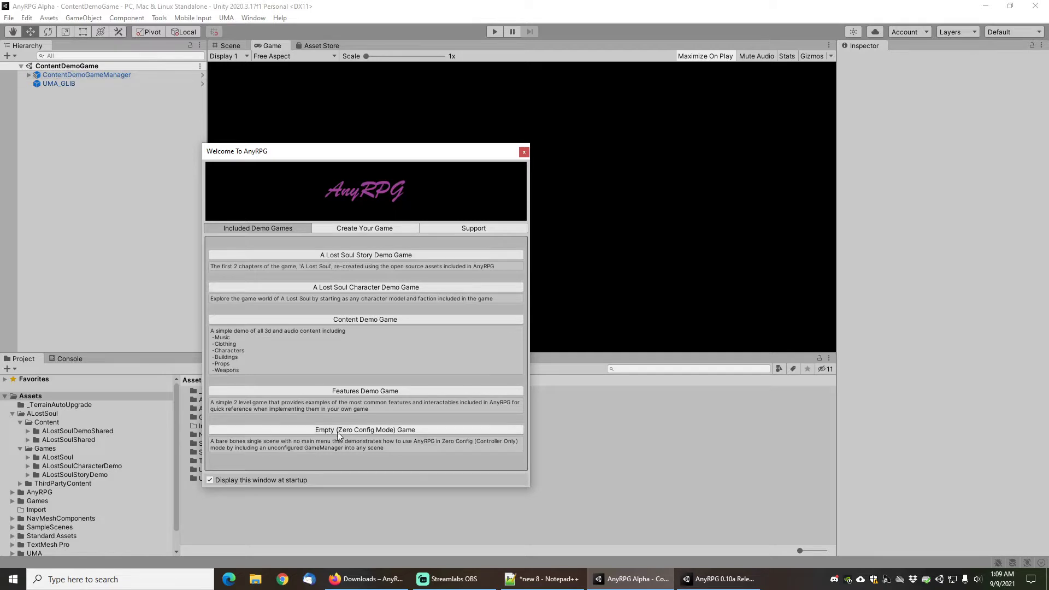
pyautogui.click(370, 391)
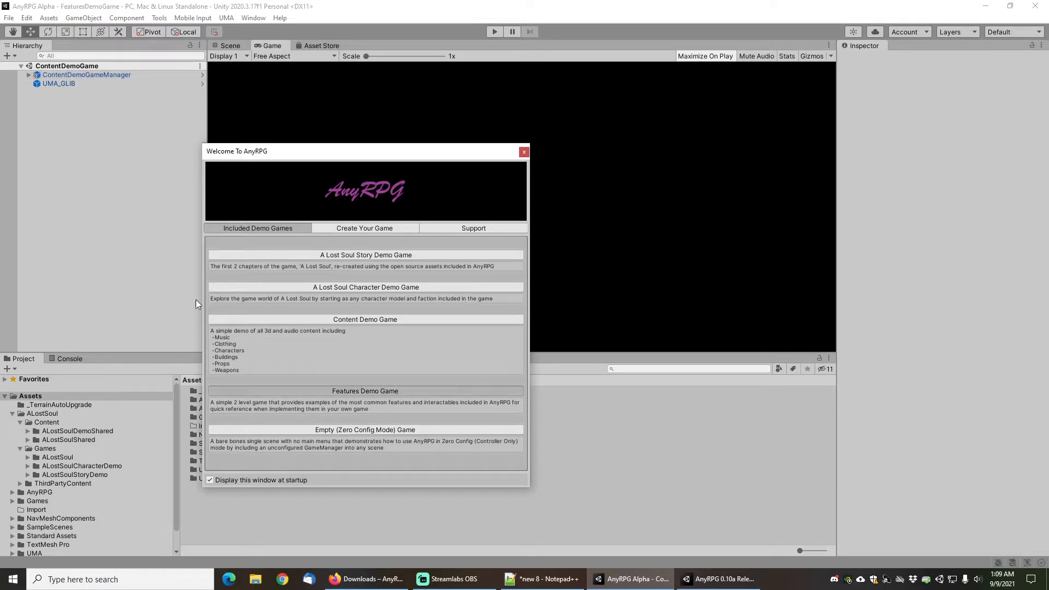
pyautogui.click(339, 431)
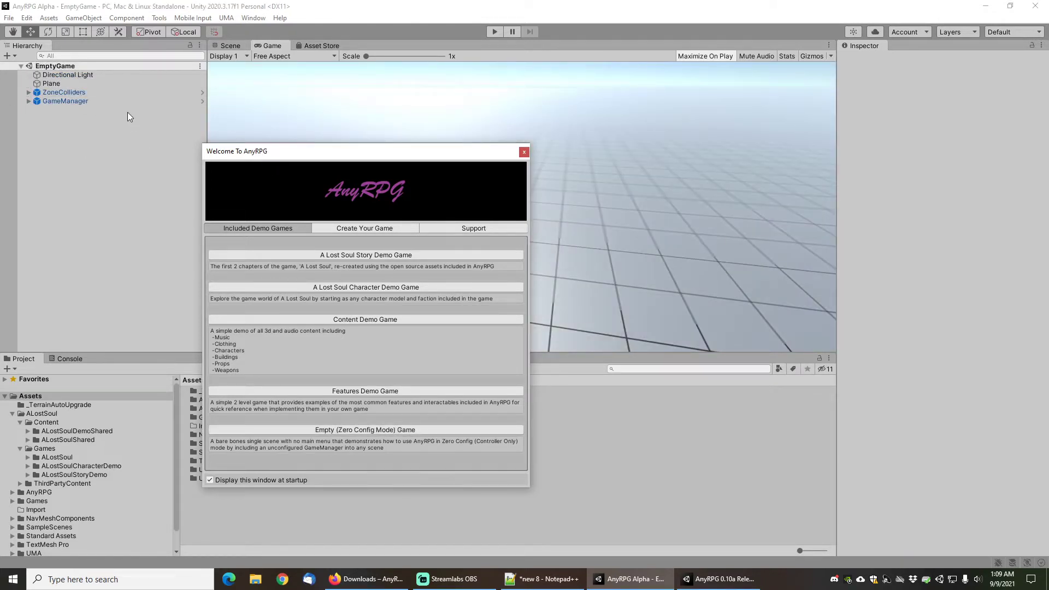
# Open the New Game Wizard from the welcome window, view its settings and close it without creating a game
pyautogui.click(373, 232)
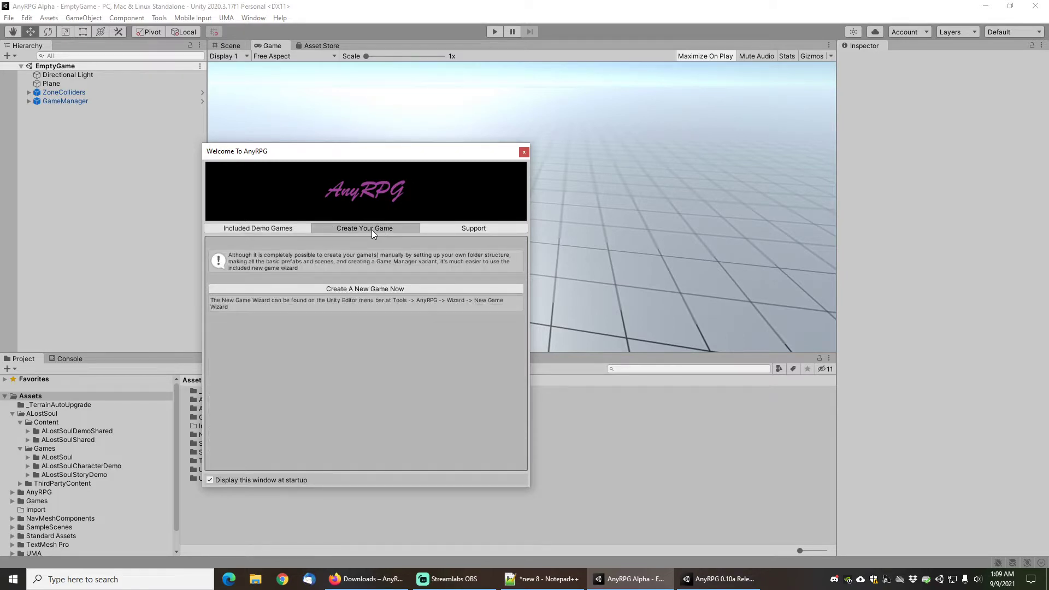
pyautogui.click(363, 290)
pyautogui.moveTo(725, 143); pyautogui.dragTo(787, 141)
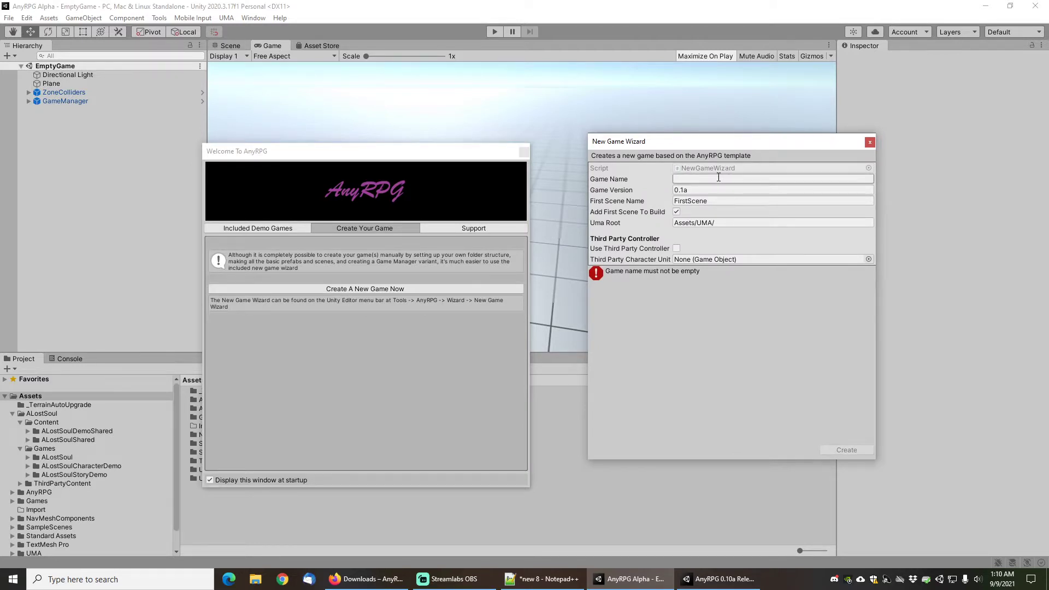
pyautogui.click(870, 144)
# Open the official website from the welcome window's support links, then return to Unity
pyautogui.click(473, 228)
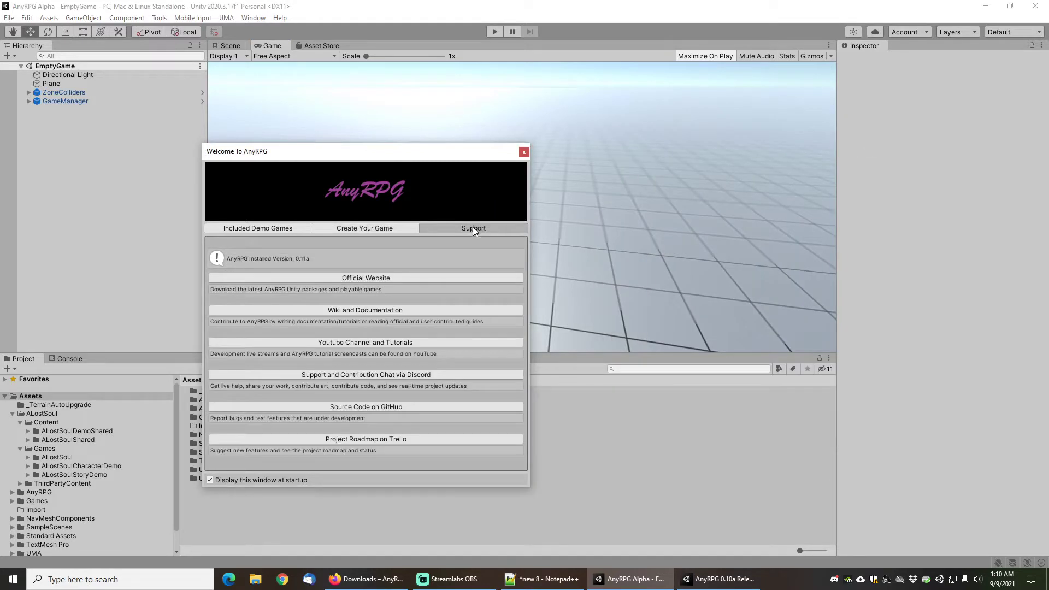
pyautogui.click(402, 278)
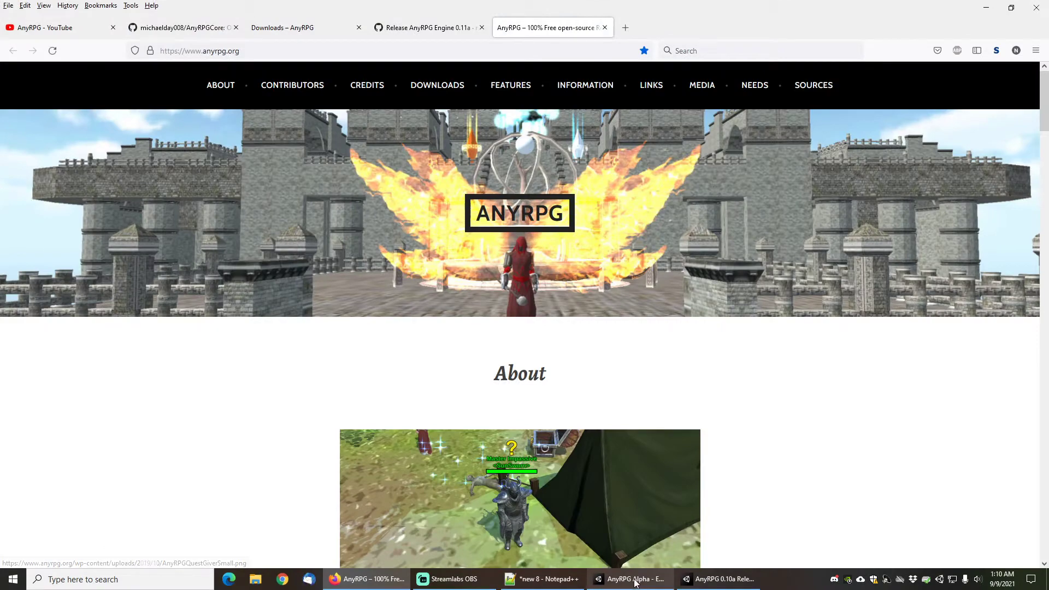
pyautogui.moveTo(633, 581)
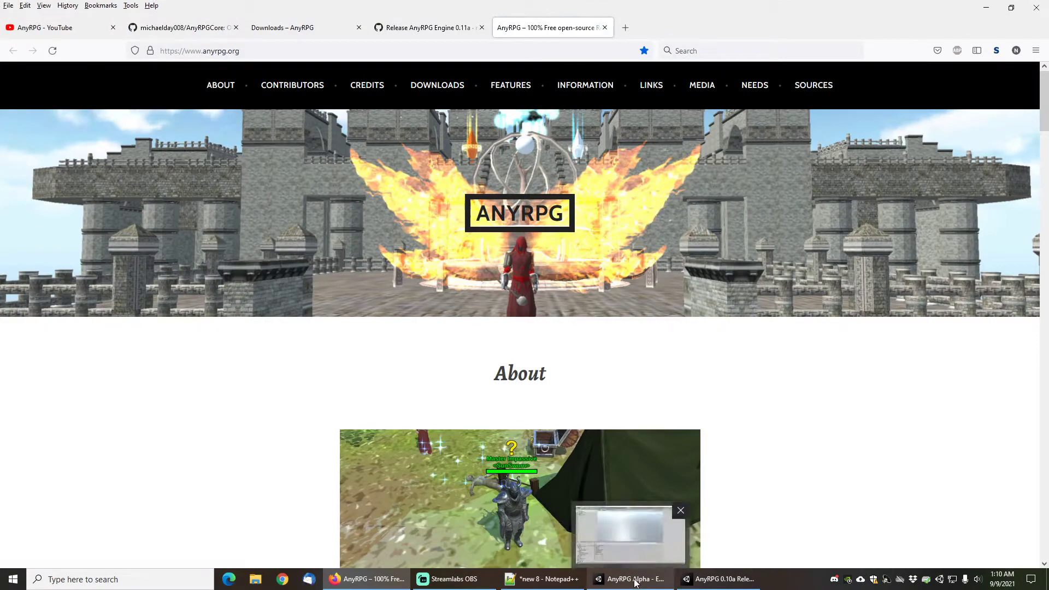
pyautogui.click(634, 581)
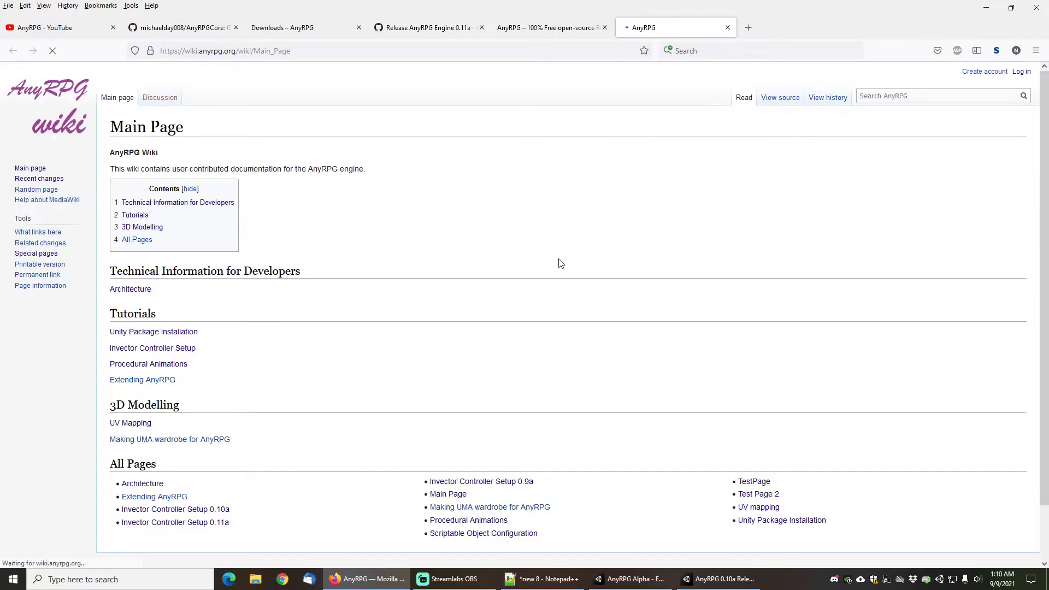
# Visit the linked wiki, YouTube channel and Discord support server, returning to the Unity welcome window after each
pyautogui.click(631, 580)
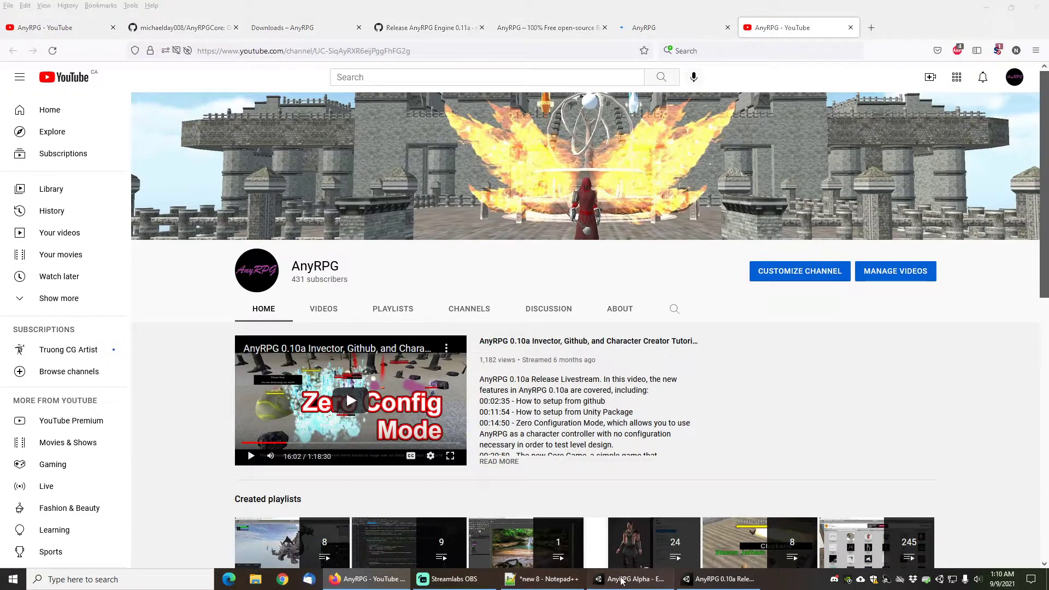
pyautogui.click(622, 580)
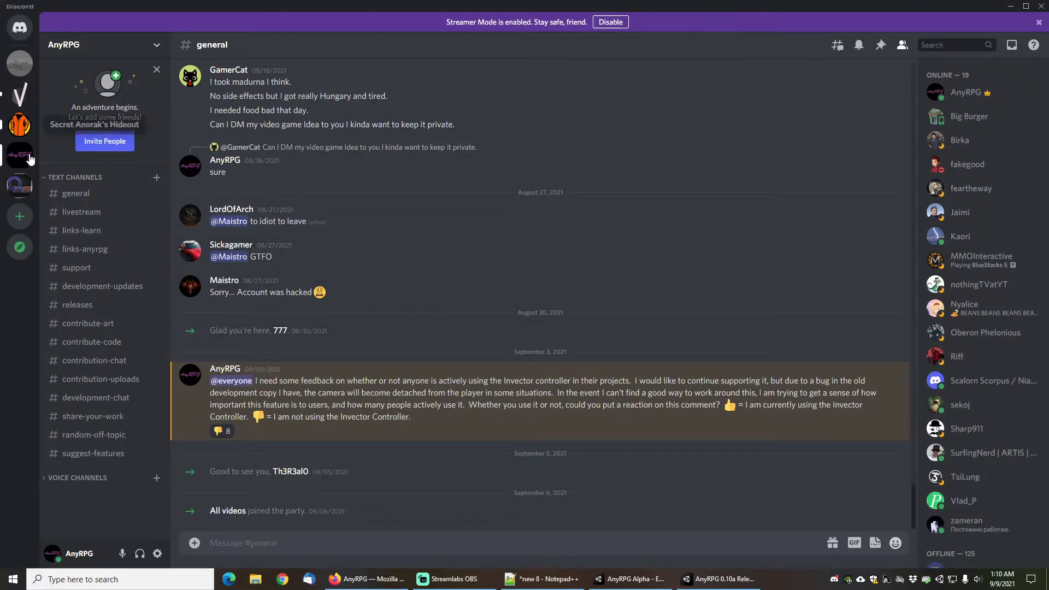
pyautogui.moveTo(900, 229)
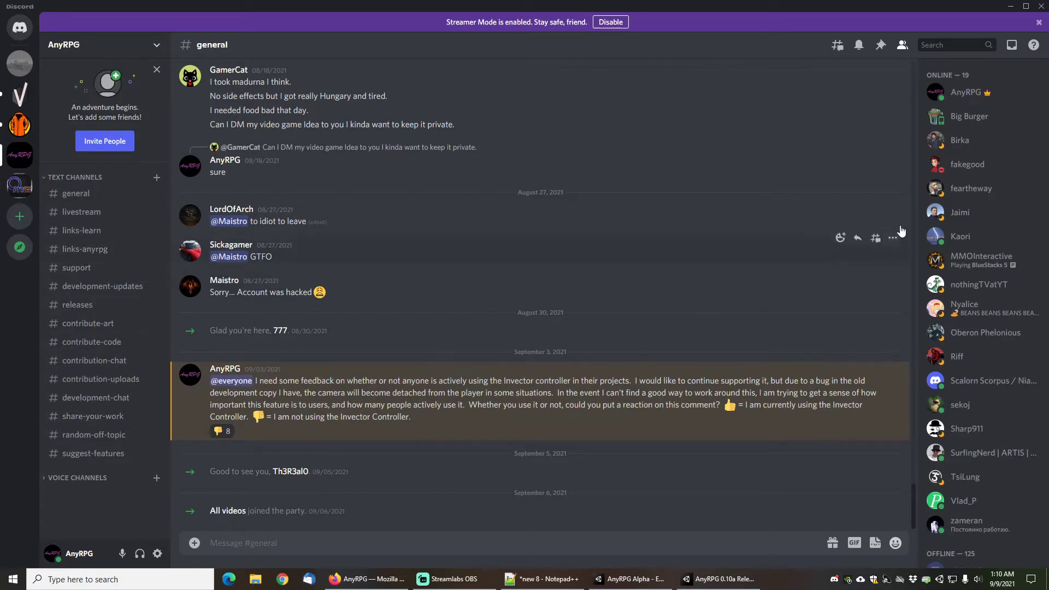
pyautogui.click(1044, 7)
pyautogui.click(623, 583)
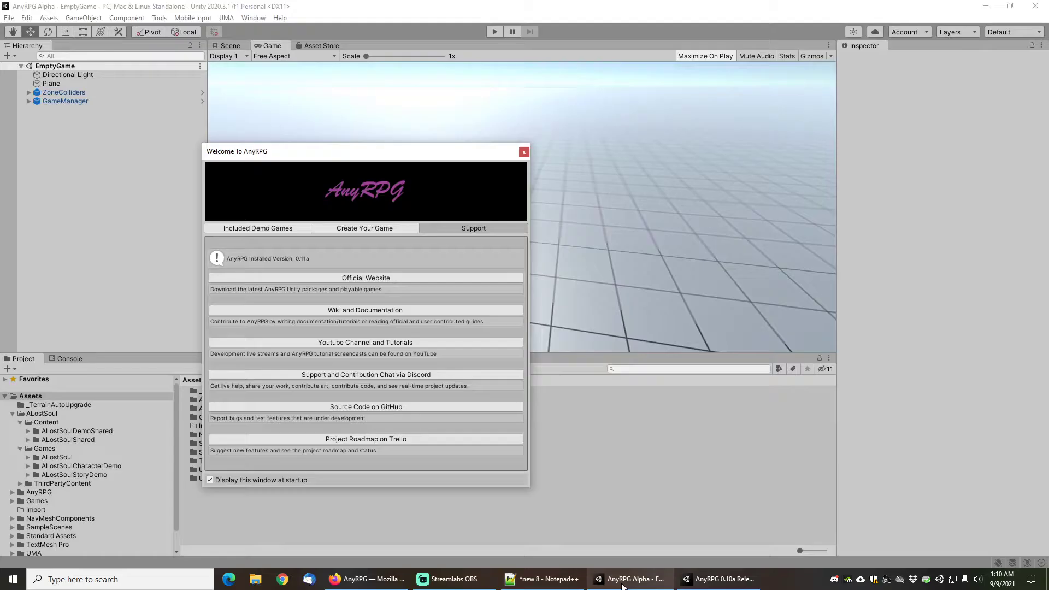
# View the source code on GitHub and open the project roadmap on Trello from the support links
pyautogui.click(384, 407)
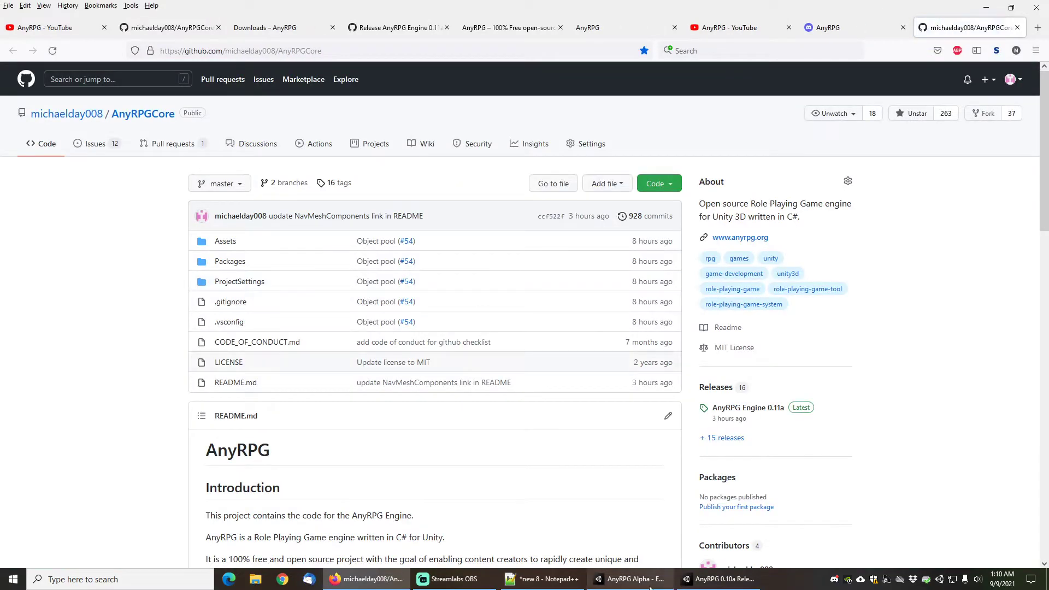
pyautogui.click(630, 579)
pyautogui.click(382, 438)
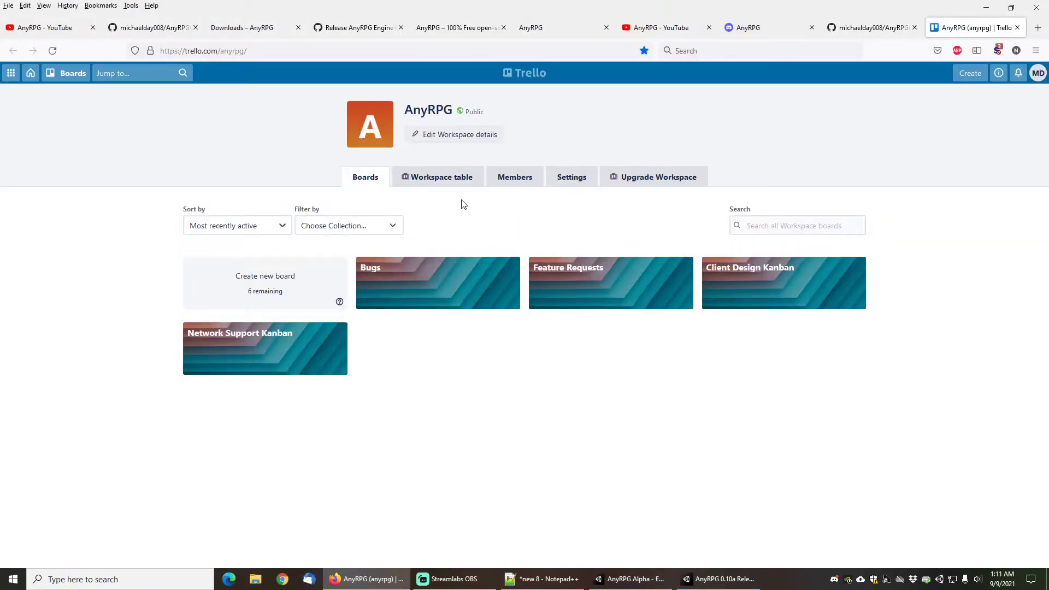
# Open the Feature Requests, Bugs and Client Design Kanban boards in new tabs, view Client Design Kanban and return to Unity
pyautogui.middleClick(576, 290)
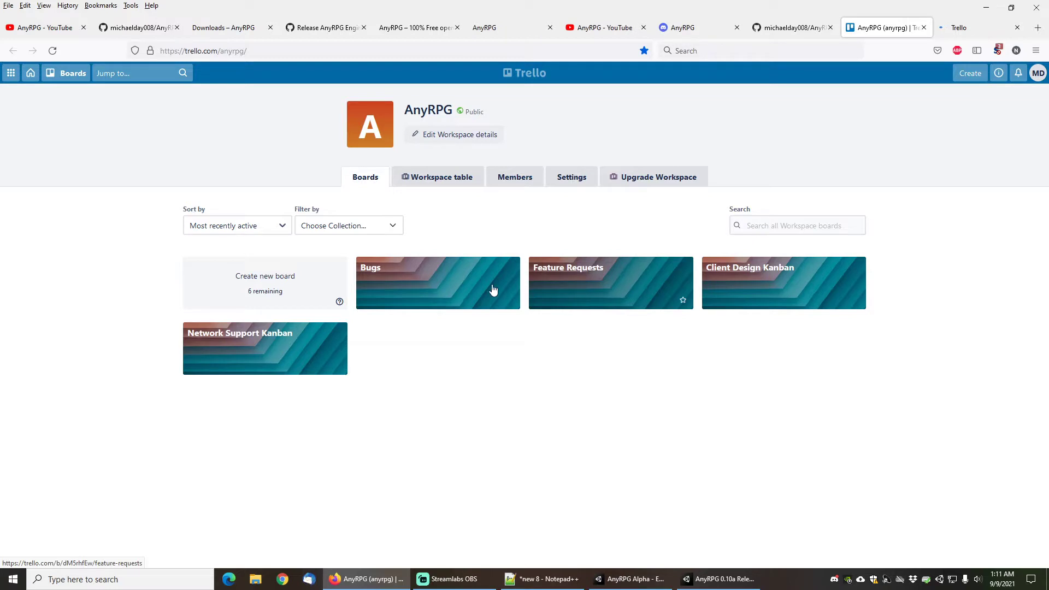
pyautogui.middleClick(446, 290)
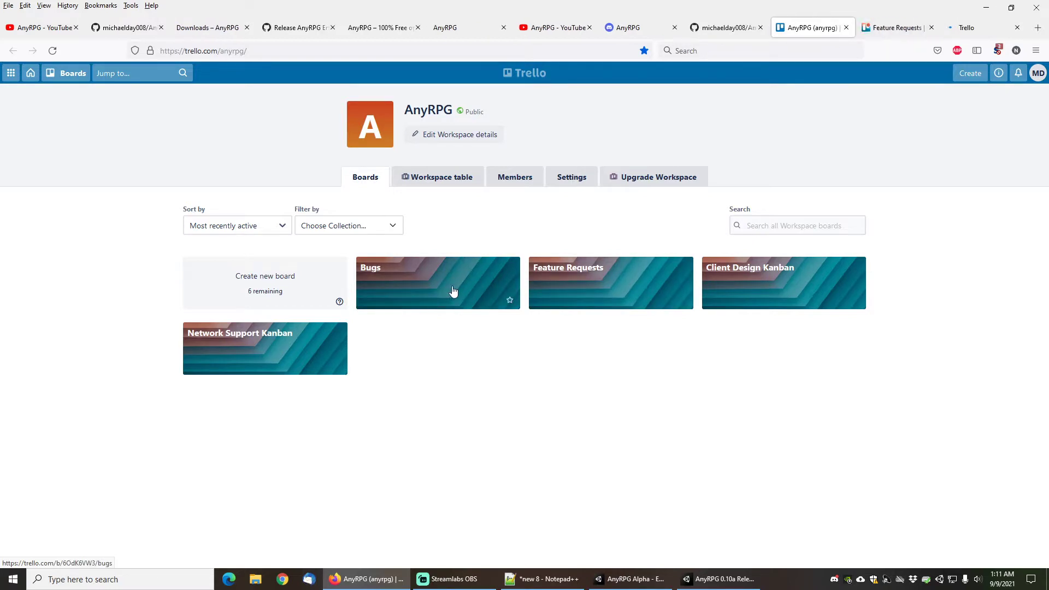
pyautogui.middleClick(737, 289)
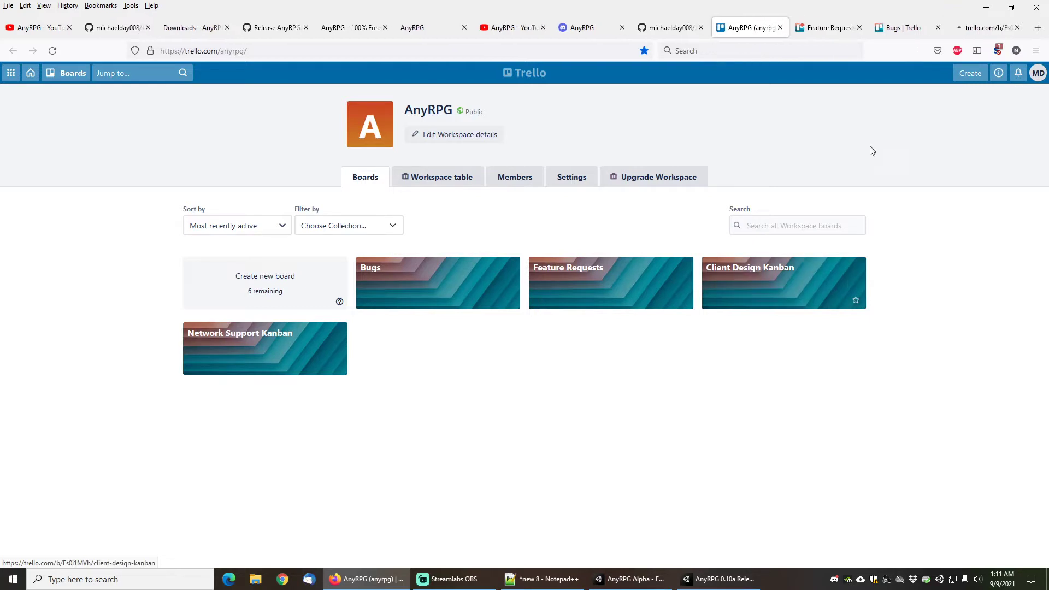
pyautogui.click(981, 31)
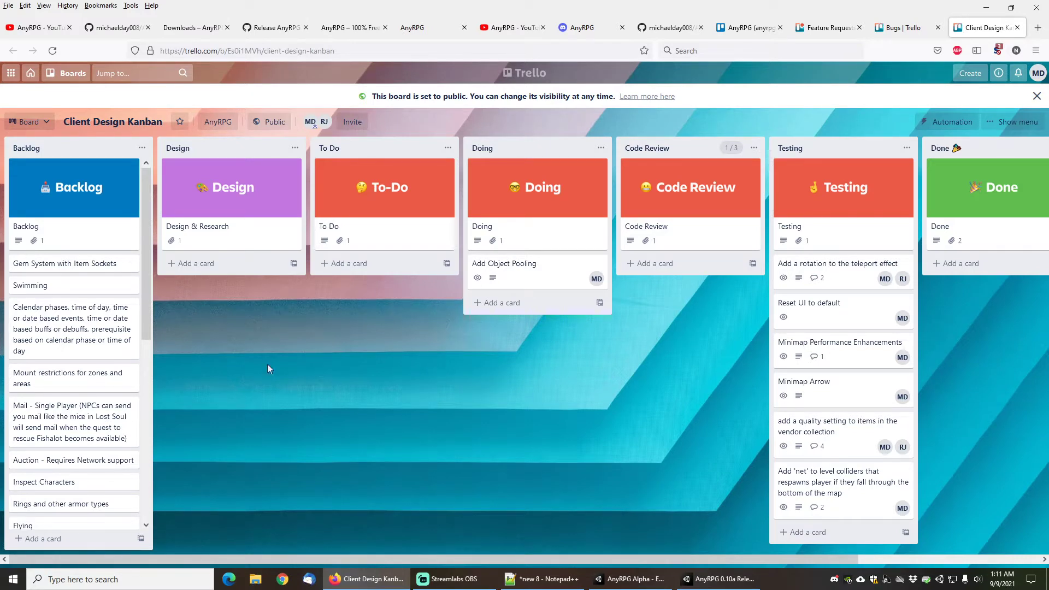
pyautogui.click(621, 582)
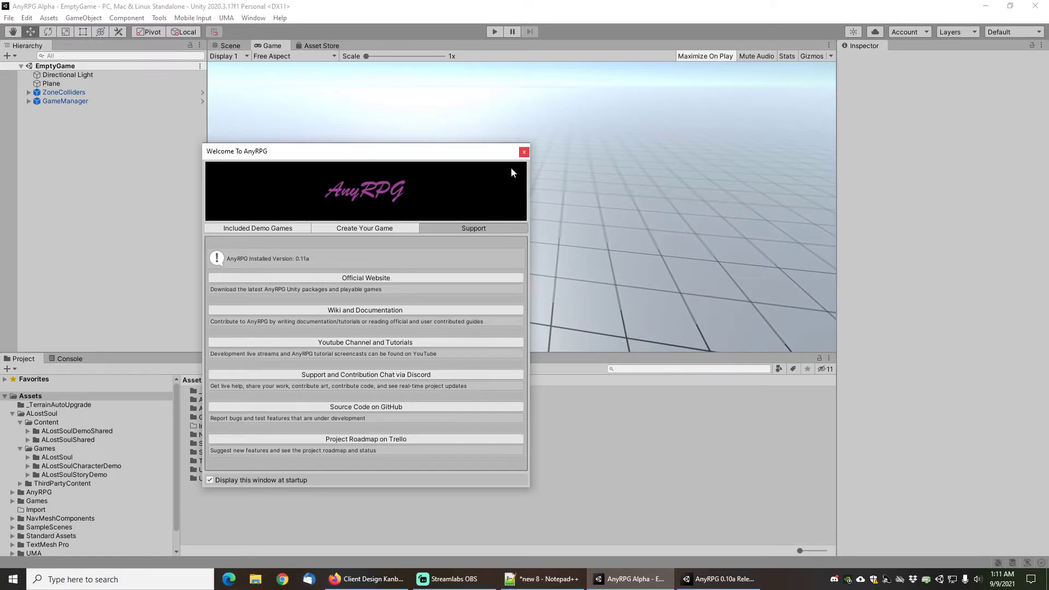
# Revisit the included demo games page, open the New Game Wizard from Create Your Game and place it beside the welcome window
pyautogui.click(251, 227)
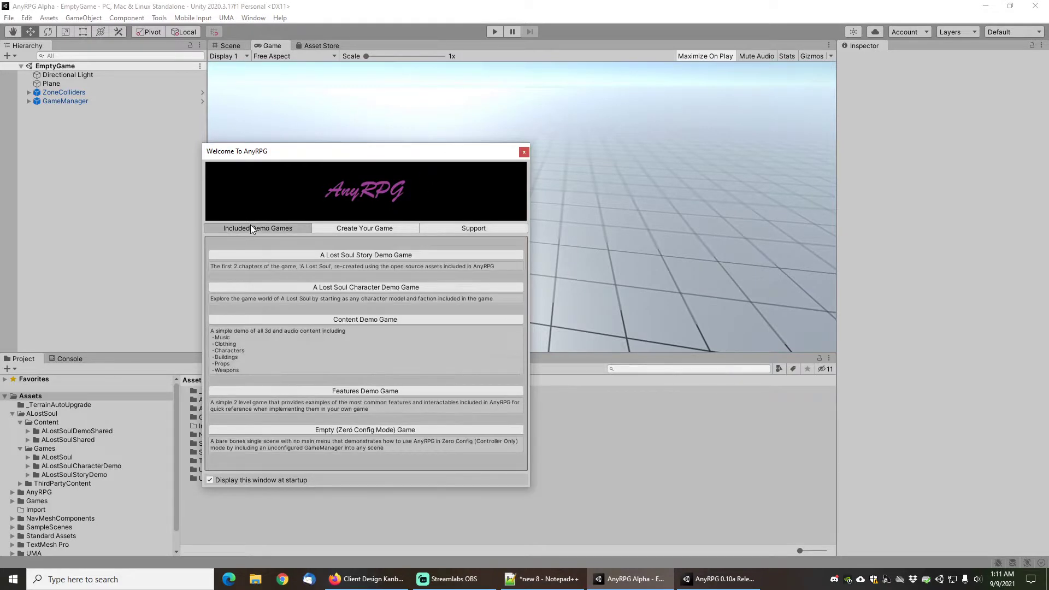
pyautogui.click(352, 230)
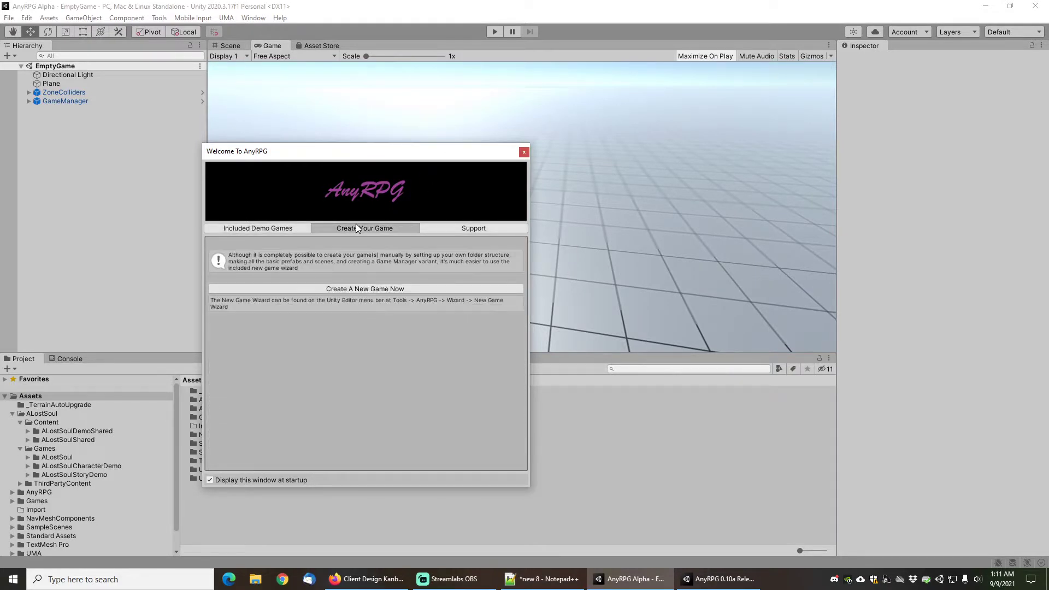
pyautogui.click(379, 289)
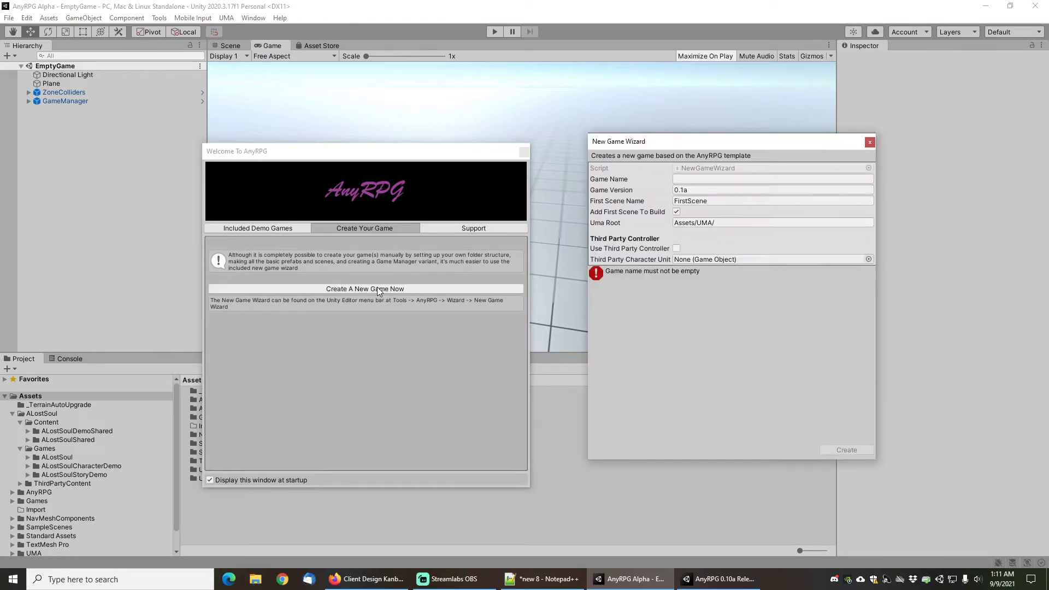
pyautogui.moveTo(688, 144); pyautogui.dragTo(657, 164)
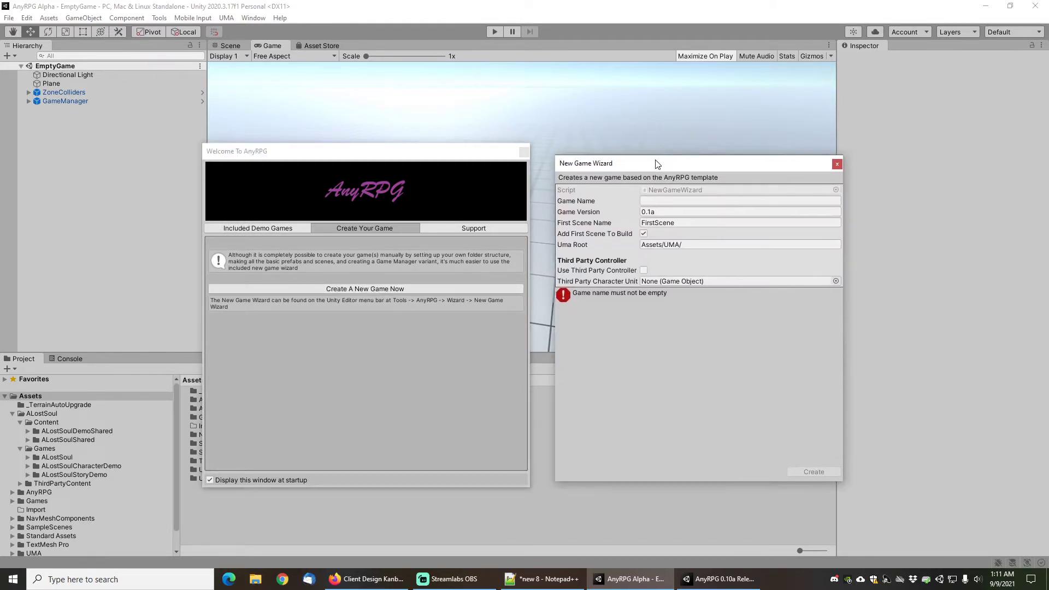
pyautogui.hotkey('alt', 'Tab')
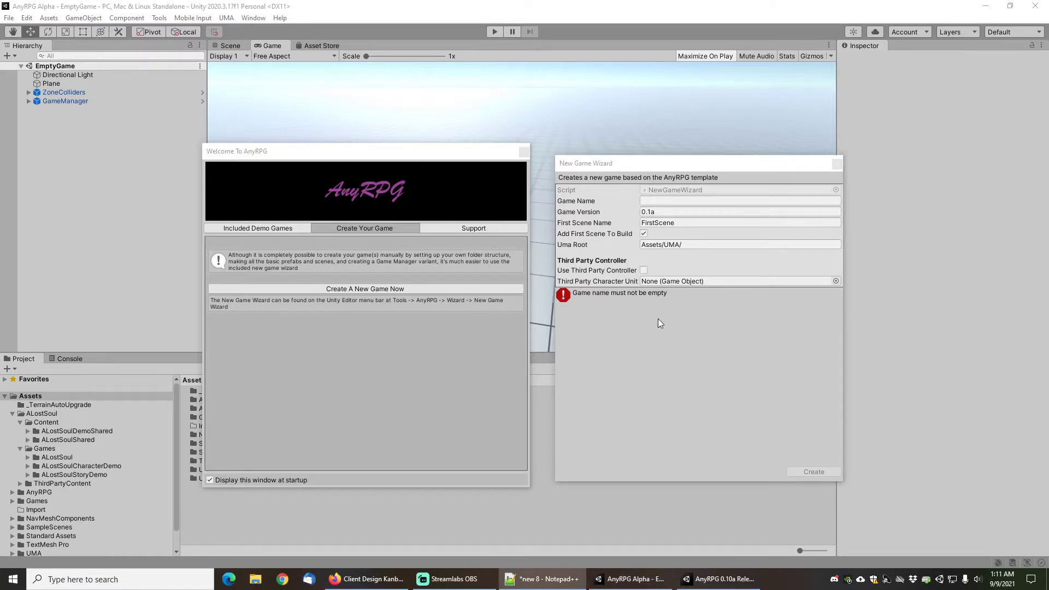
# Create a new game named Test Game 2 with the wizard and close the welcome window
pyautogui.click(684, 202)
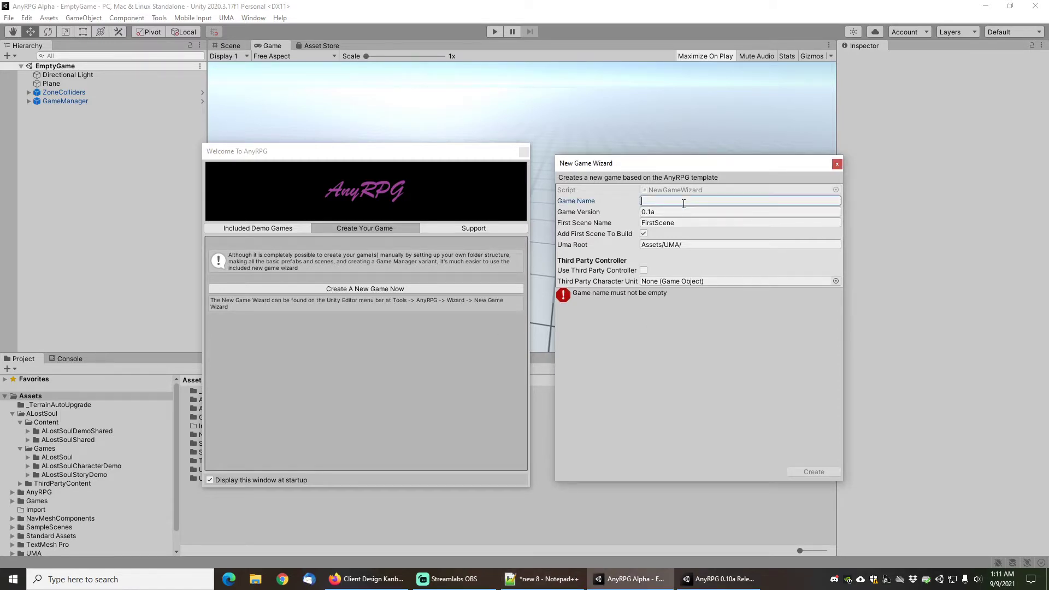
pyautogui.write('Test Game 2')
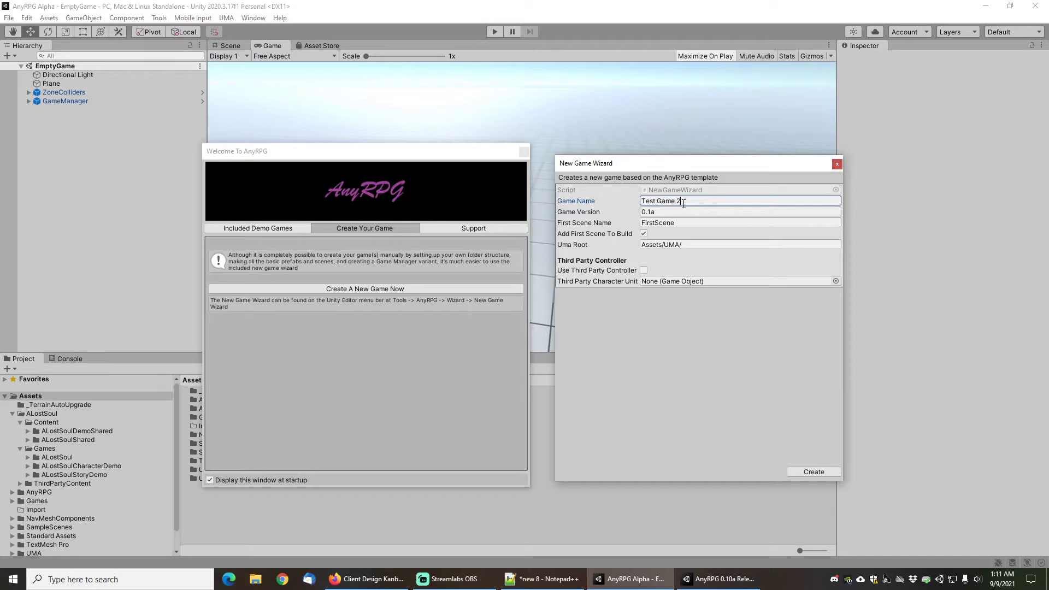
pyautogui.click(814, 471)
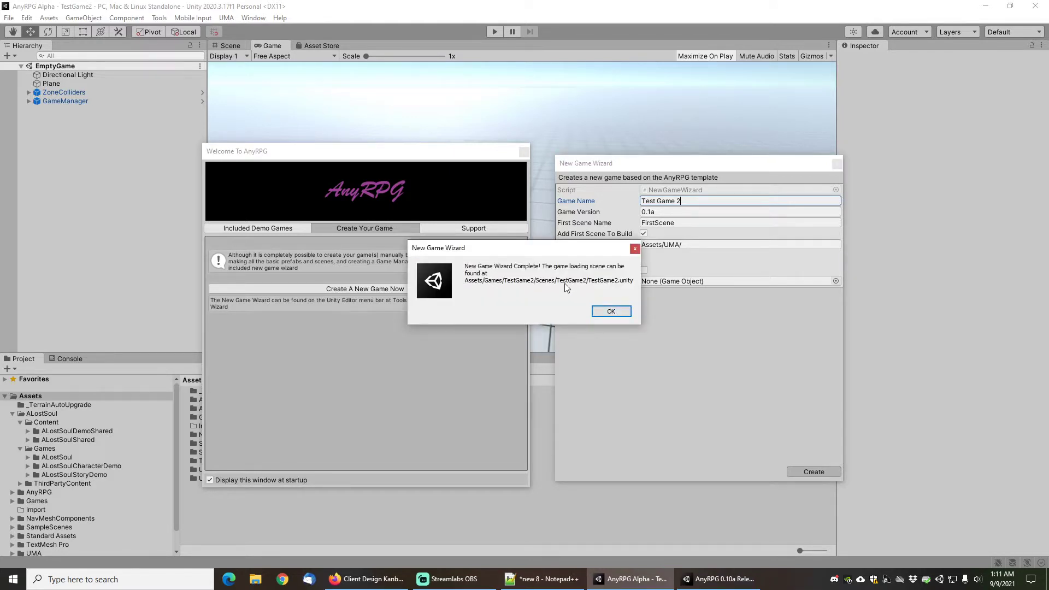
pyautogui.click(612, 312)
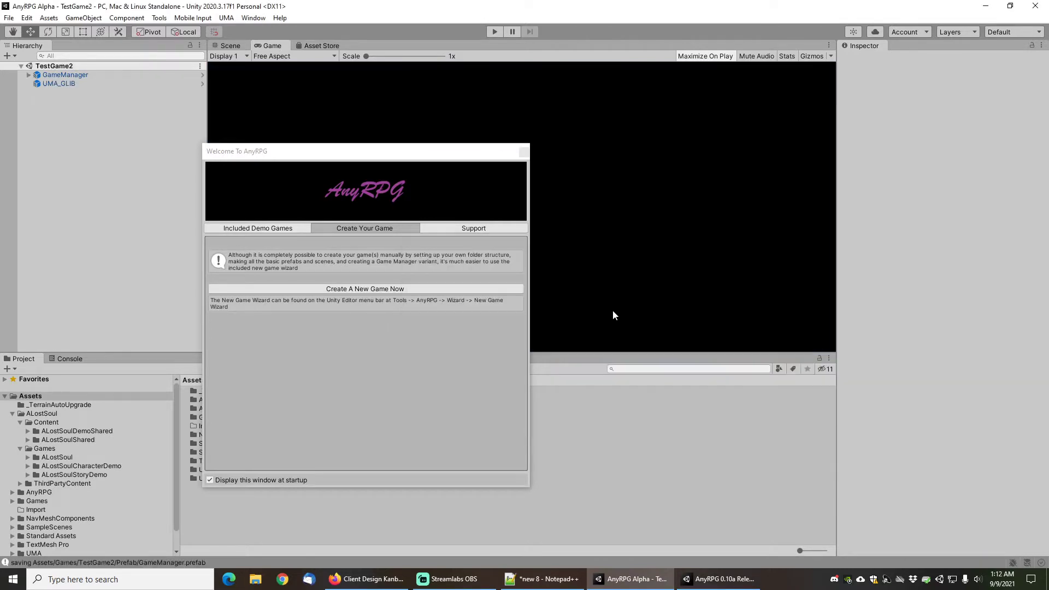
pyautogui.click(524, 153)
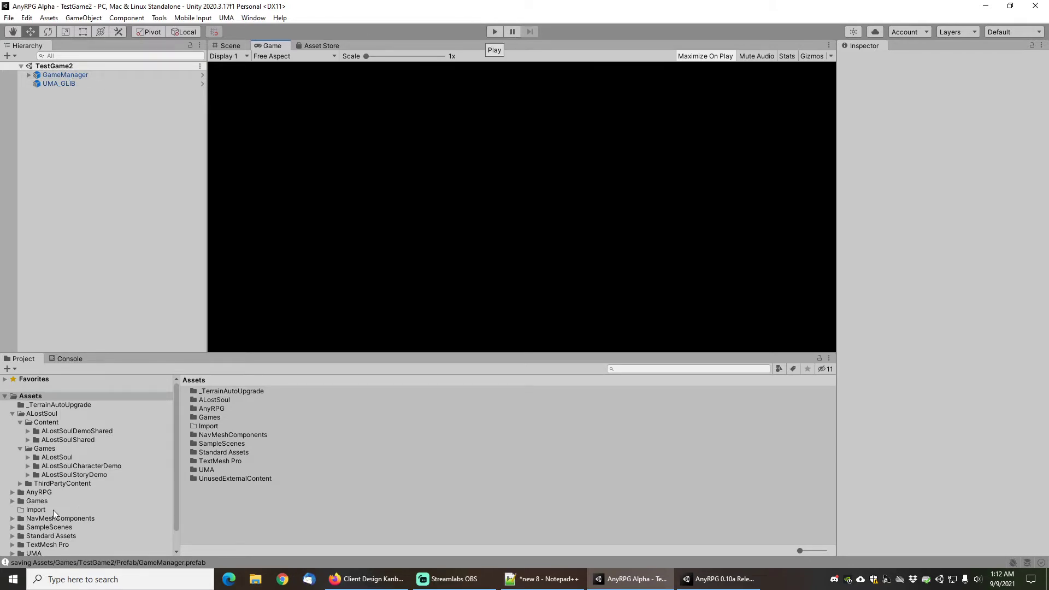
# Browse the generated TestGame2 folder under Games, examining its FirstScene and TestGame2 scene folders and its Prefab folder
pyautogui.click(12, 502)
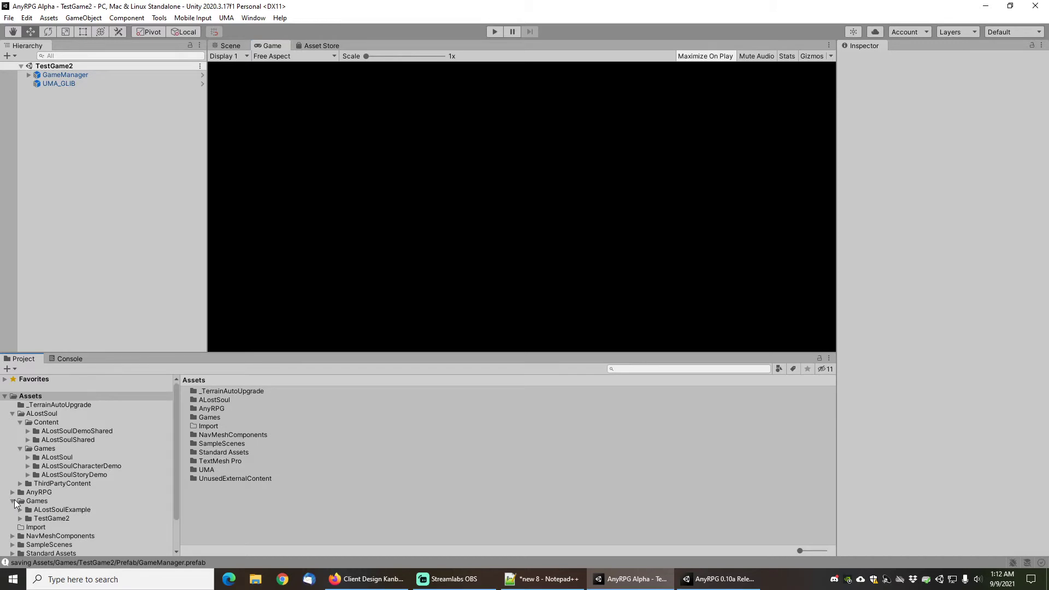
pyautogui.scroll(-2, 12, 504)
pyautogui.click(21, 480)
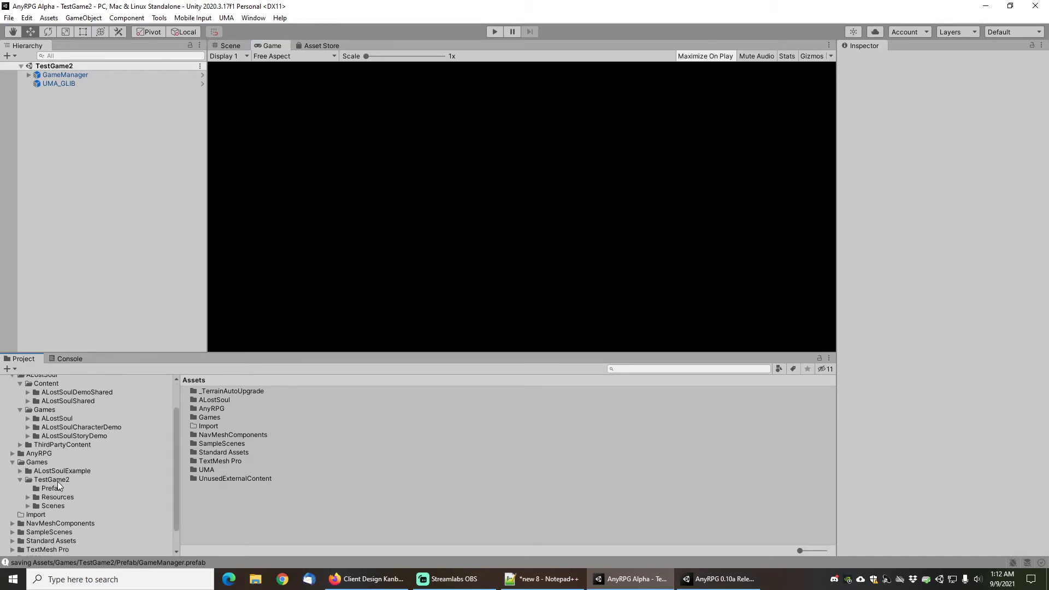
pyautogui.click(55, 480)
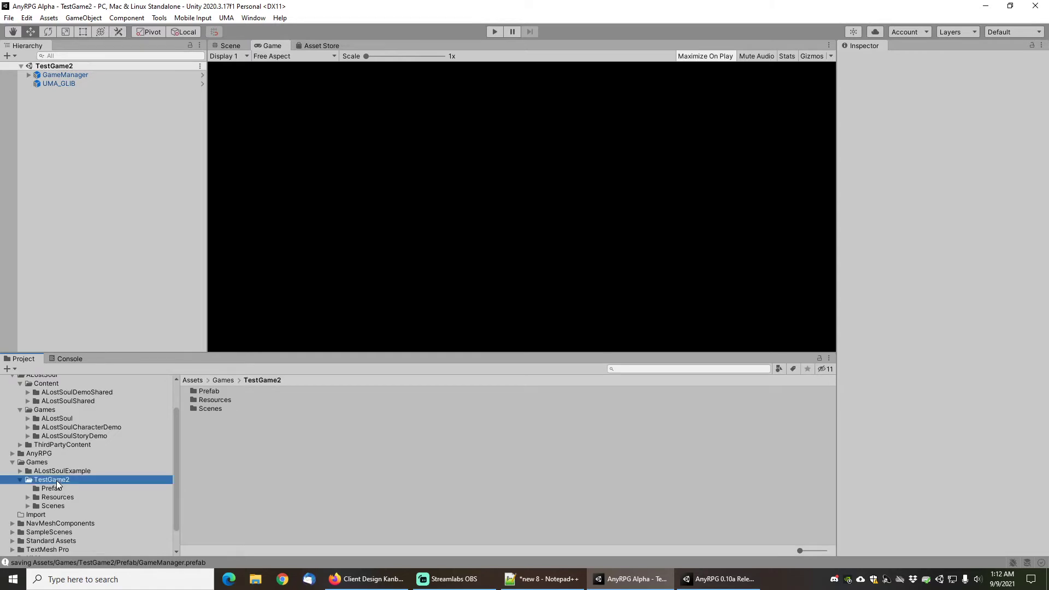
pyautogui.click(24, 506)
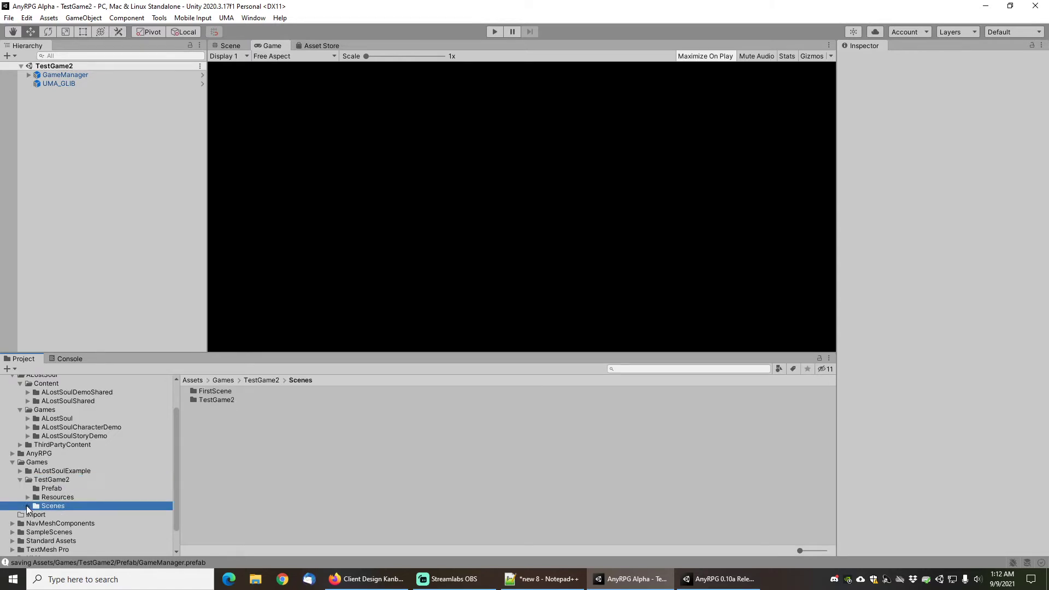
pyautogui.click(27, 506)
pyautogui.click(65, 515)
pyautogui.click(69, 525)
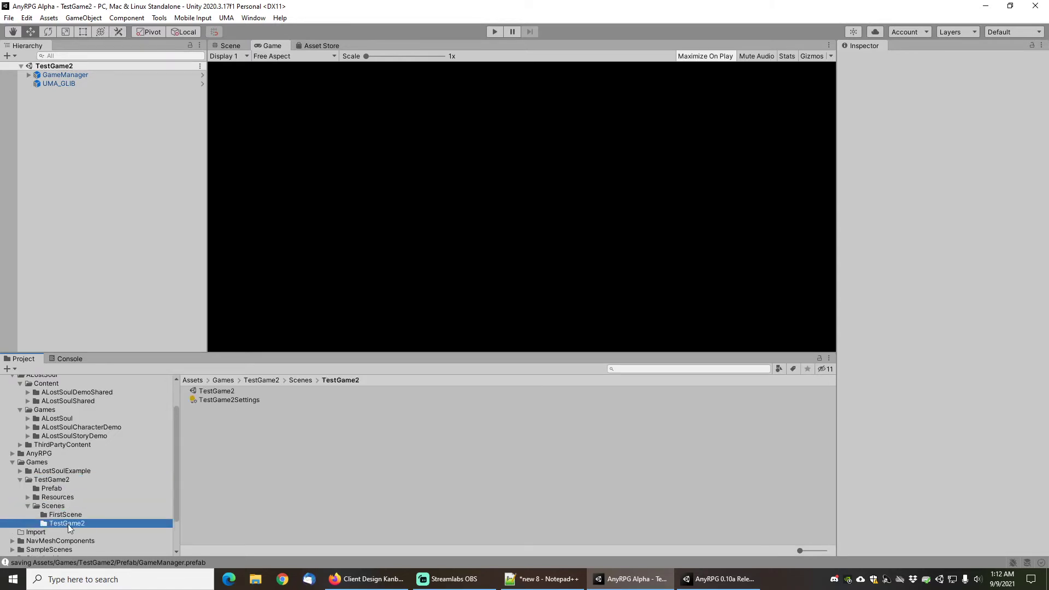
pyautogui.click(54, 488)
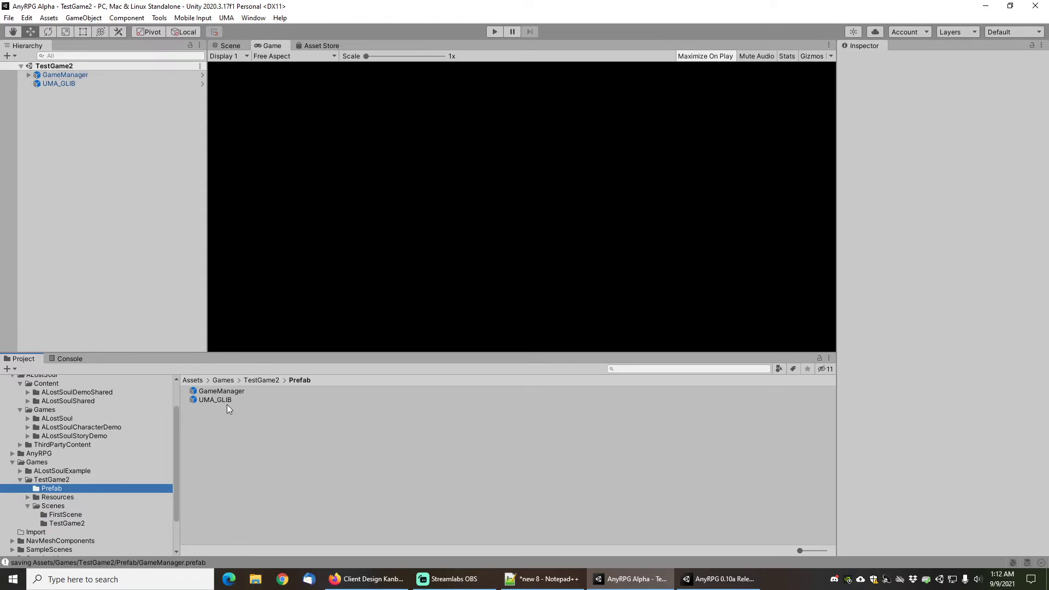
# Run Test Game 2, start a new game with the default character and run it around FirstScene
pyautogui.click(495, 31)
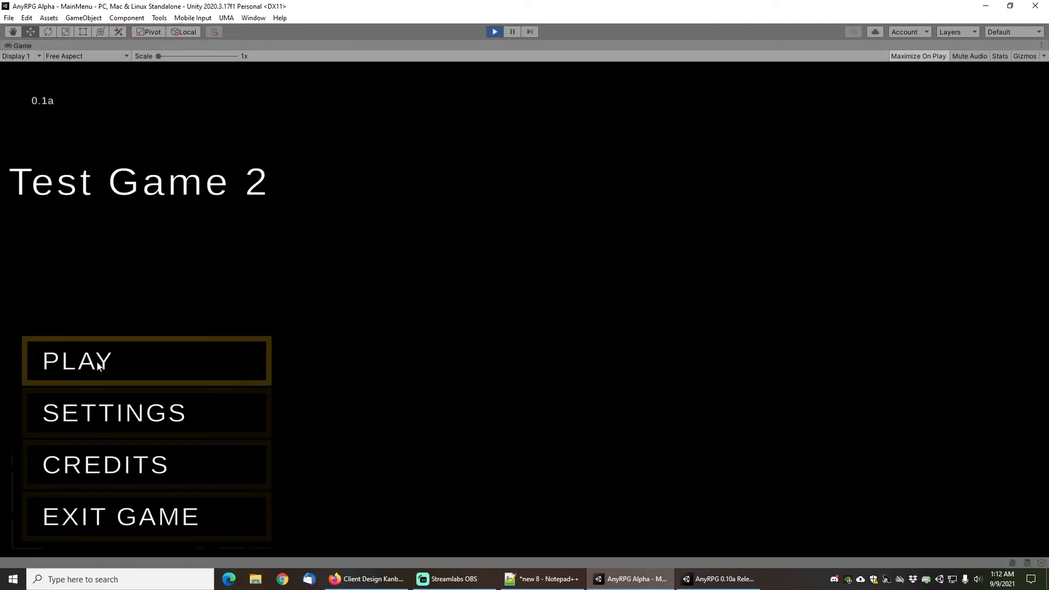
pyautogui.click(105, 360)
pyautogui.click(460, 266)
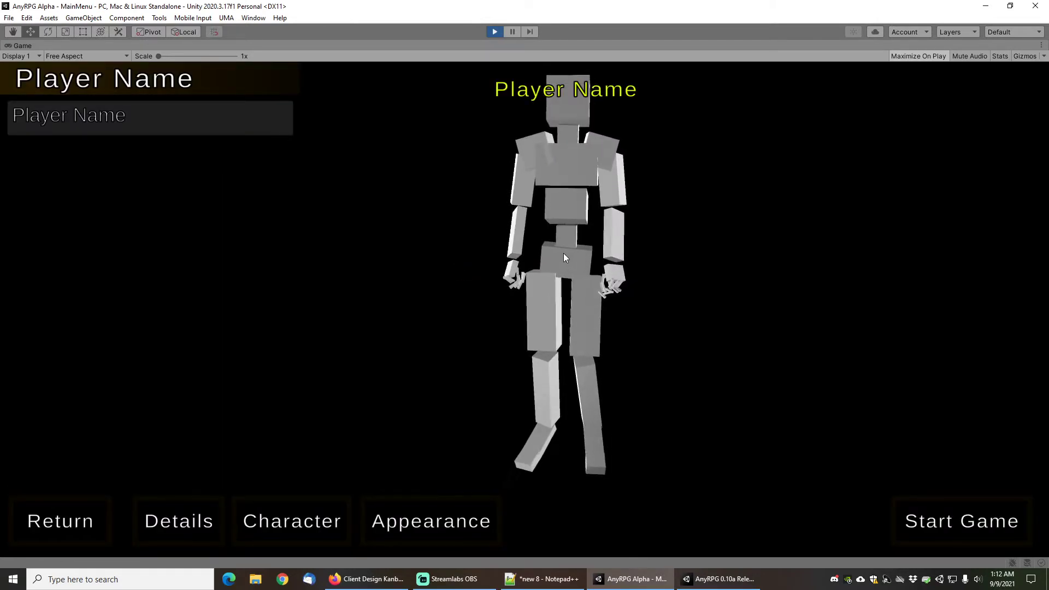
pyautogui.click(901, 523)
pyautogui.click(663, 401)
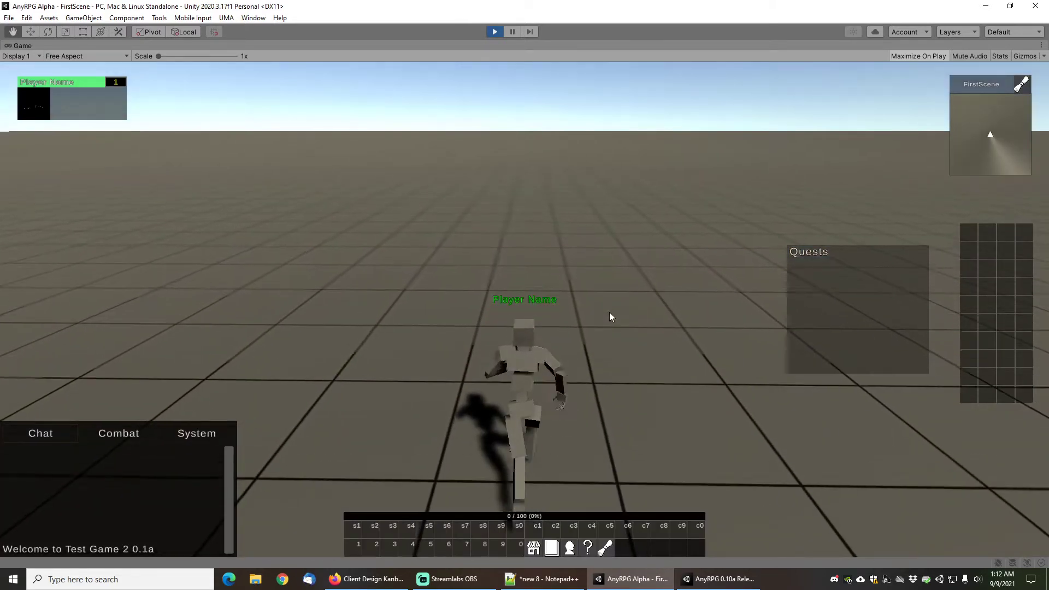
pyautogui.moveTo(604, 274)
pyautogui.mouseDown()
pyautogui.moveTo(386, 274)
pyautogui.moveTo(608, 278)
pyautogui.moveTo(603, 268)
pyautogui.mouseUp()
pyautogui.press('w')
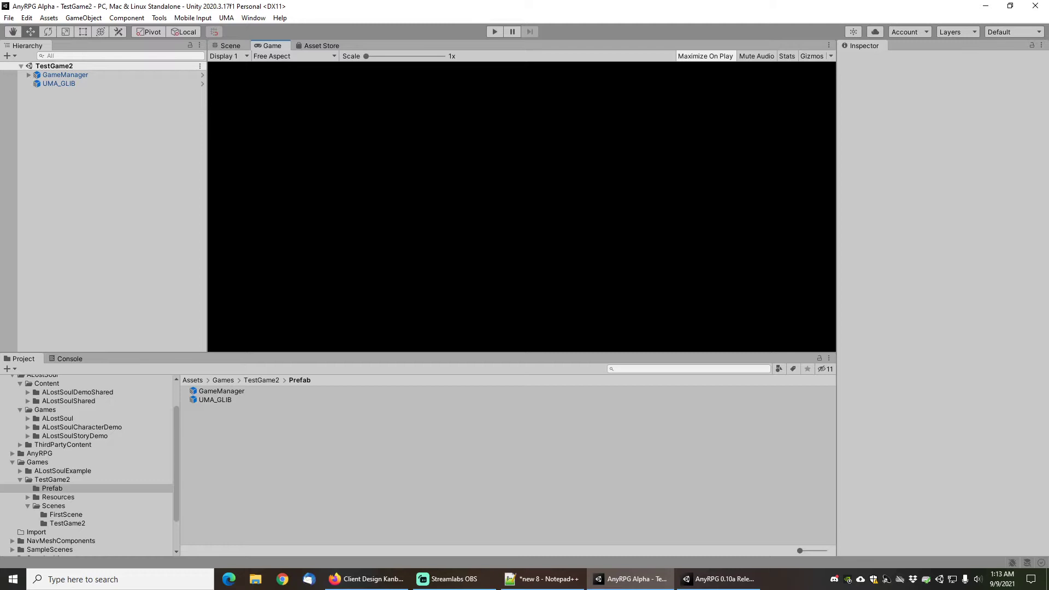
# Reopen the AnyRPG welcome window, load the Empty (Zero Config Mode) Game and close the window
pyautogui.click(164, 18)
pyautogui.moveTo(174, 30)
pyautogui.click(279, 48)
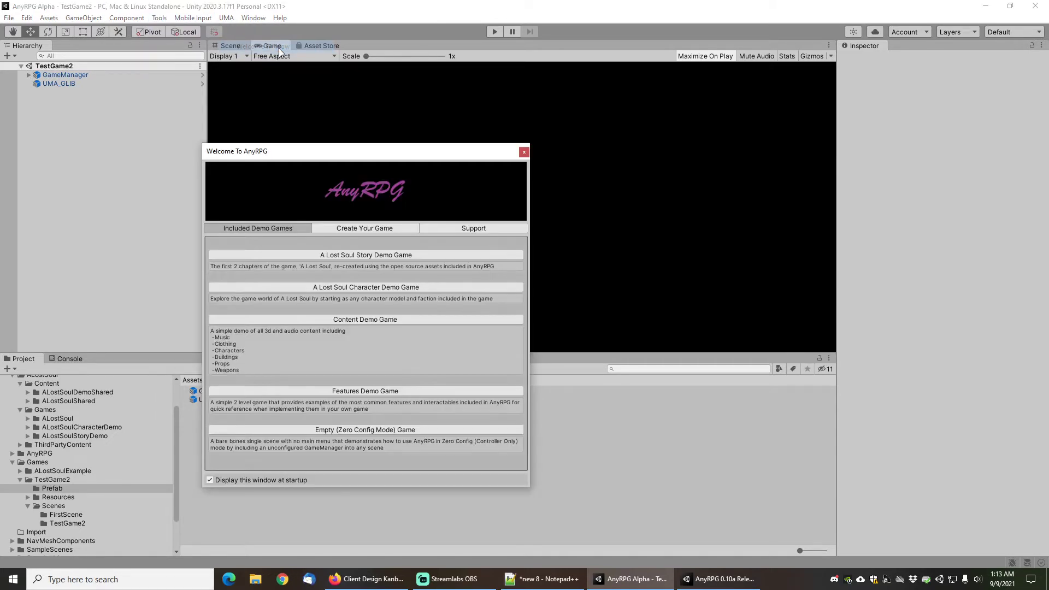
pyautogui.click(384, 432)
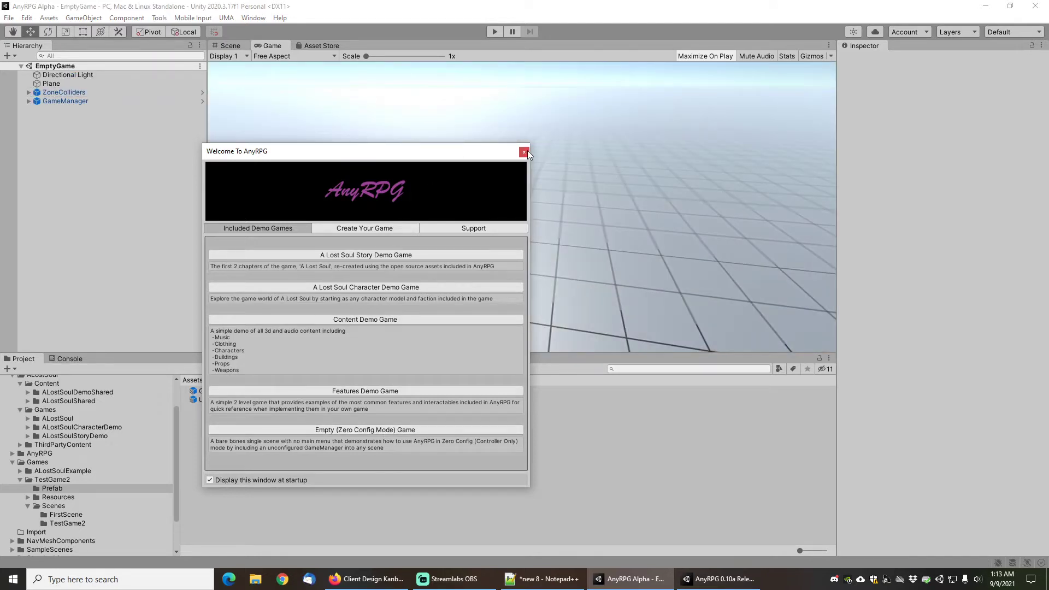
pyautogui.click(526, 152)
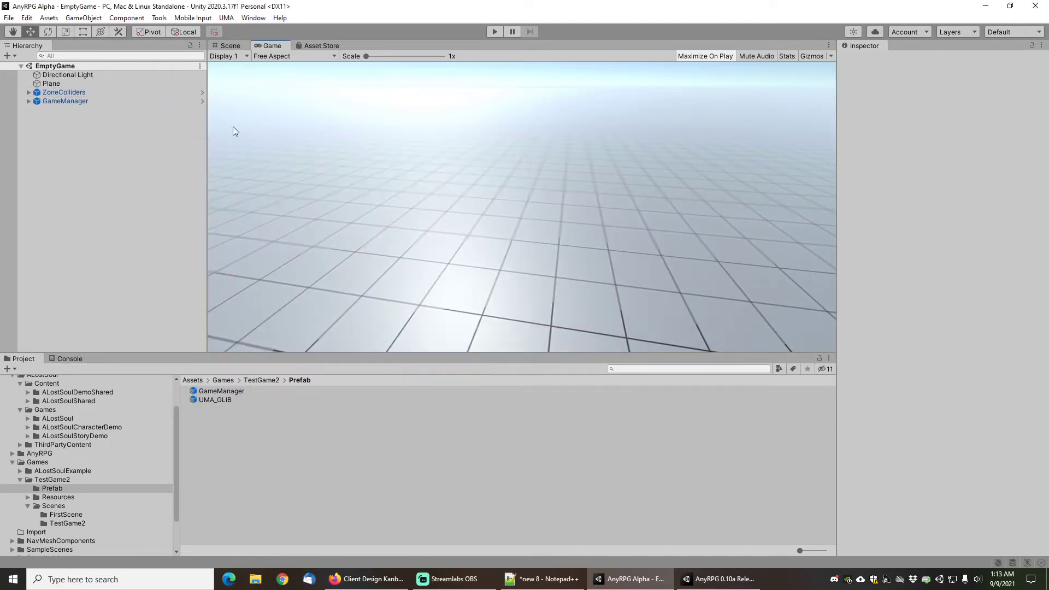
# Inspect the GameManager's configuration, run the Empty game to move the character around the plane, and stop play mode
pyautogui.click(63, 103)
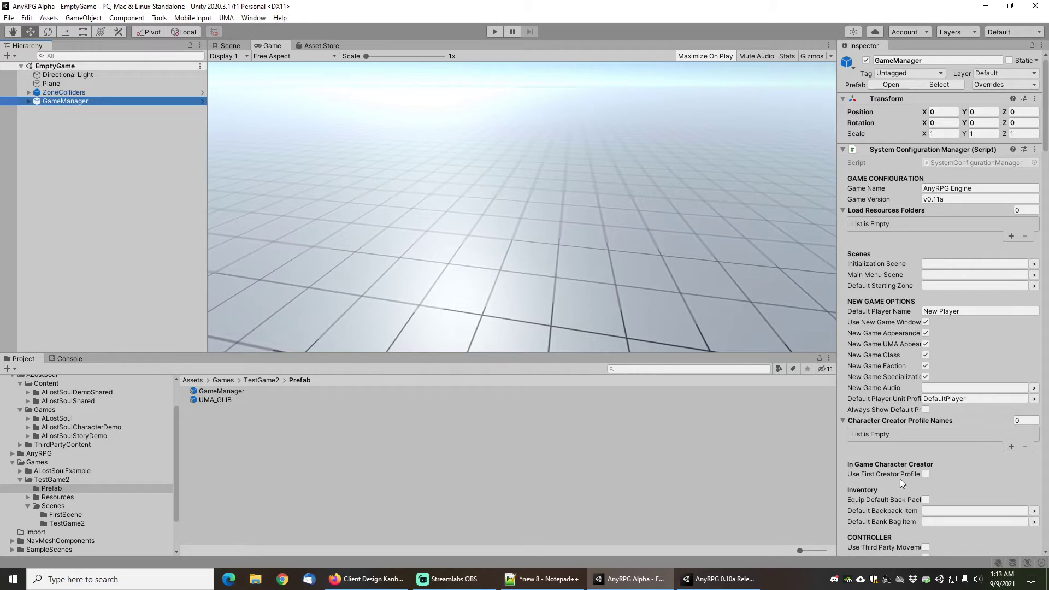
pyautogui.click(495, 31)
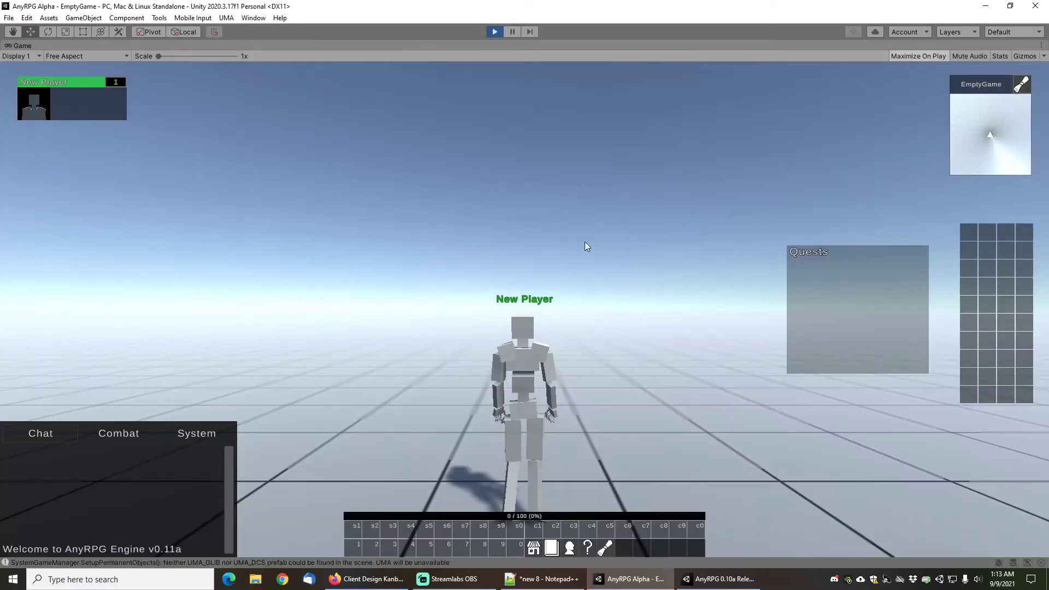
pyautogui.moveTo(584, 242); pyautogui.dragTo(595, 268, button='right')
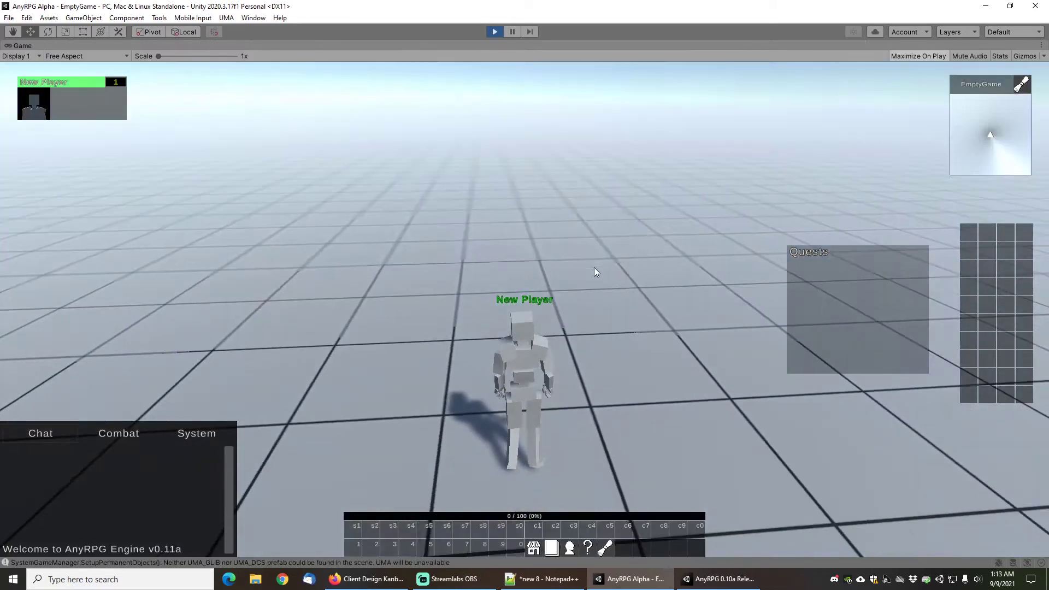
pyautogui.press('w')
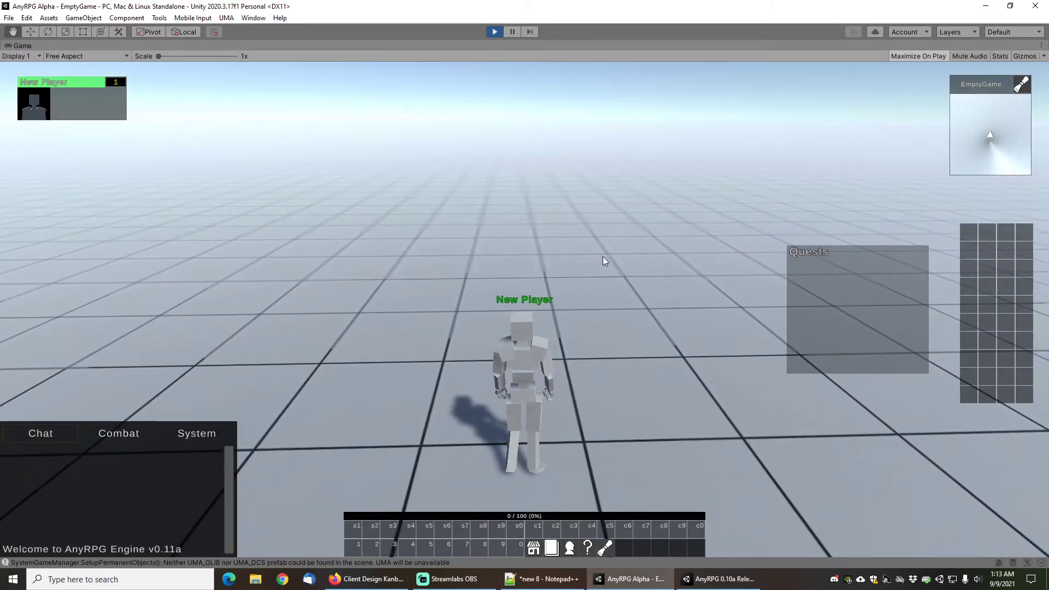
pyautogui.moveTo(603, 257); pyautogui.dragTo(399, 251)
pyautogui.press('w')
pyautogui.moveTo(399, 251); pyautogui.dragTo(380, 251, button='right')
pyautogui.moveTo(380, 252); pyautogui.dragTo(670, 251)
pyautogui.press('w')
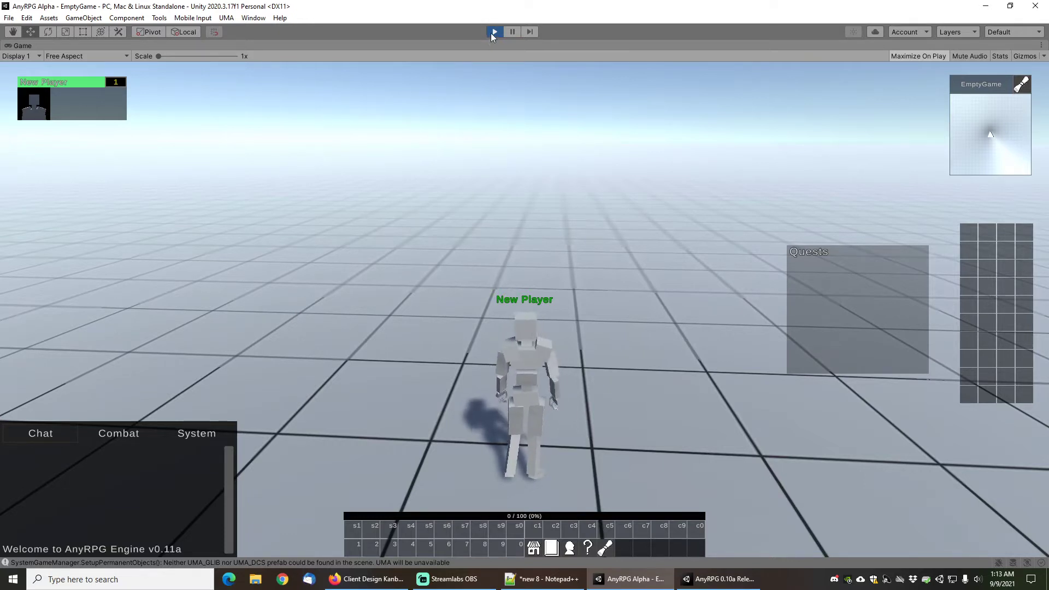
pyautogui.hotkey('ctrl', 'p')
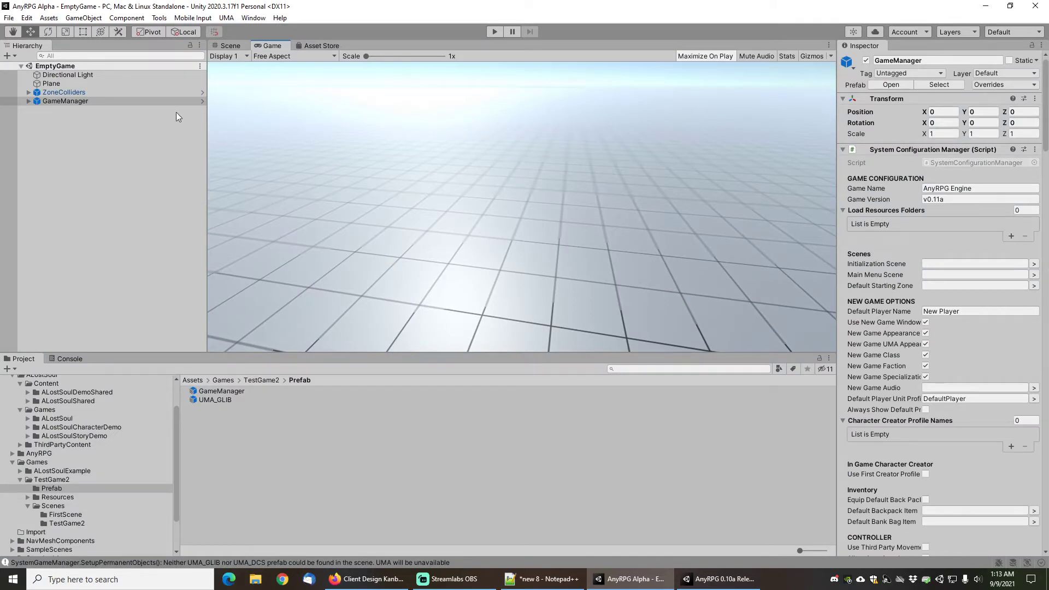
# Reopen the AnyRPG welcome window, load the Features Demo Game and run it
pyautogui.moveTo(179, 33)
pyautogui.click(263, 45)
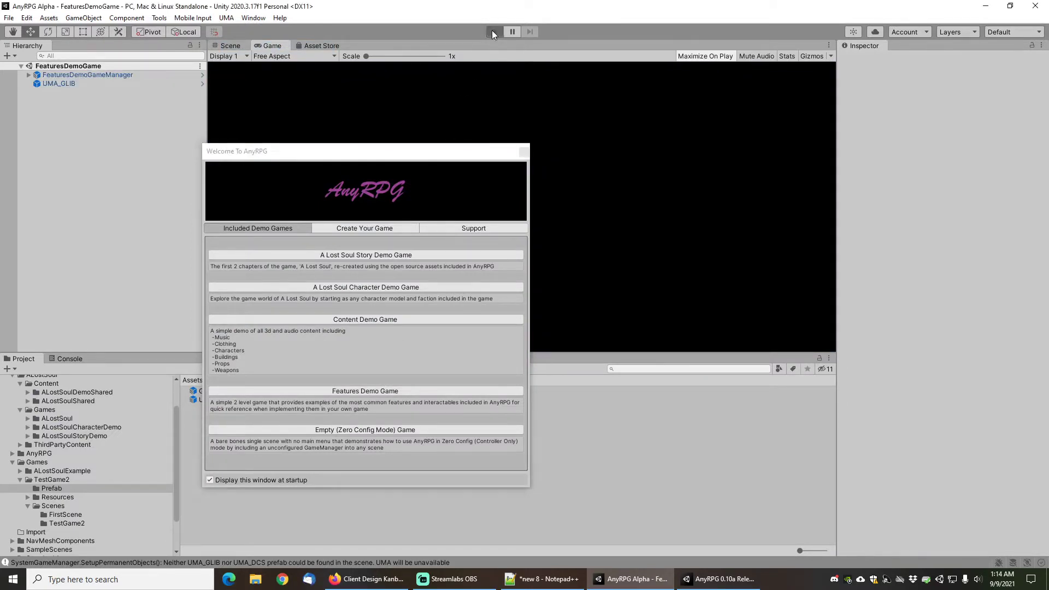
pyautogui.click(493, 31)
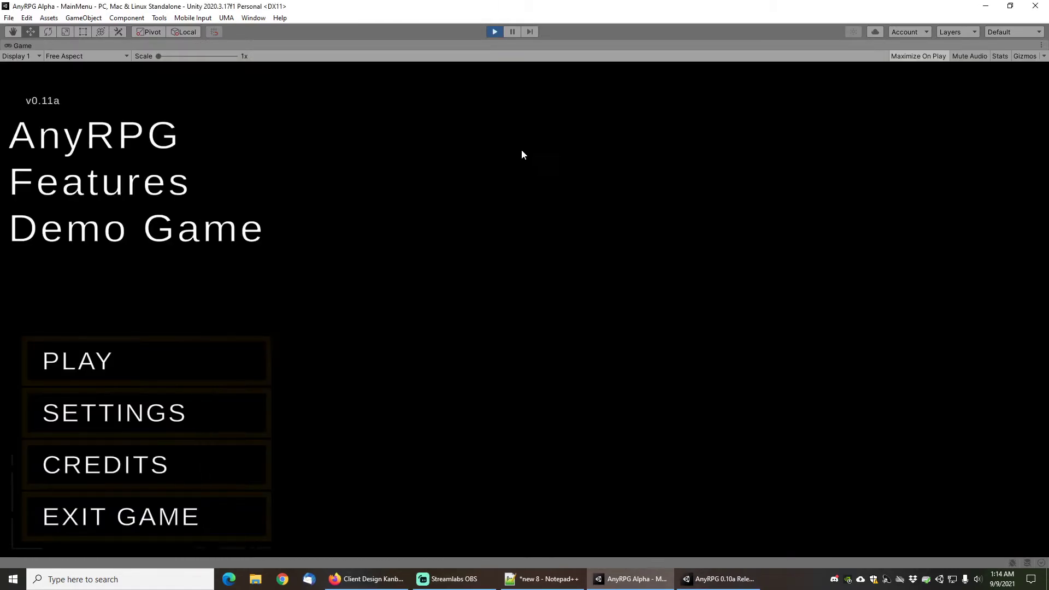
# Start a new game in the Features Demo Game with the default player name and character
pyautogui.click(153, 362)
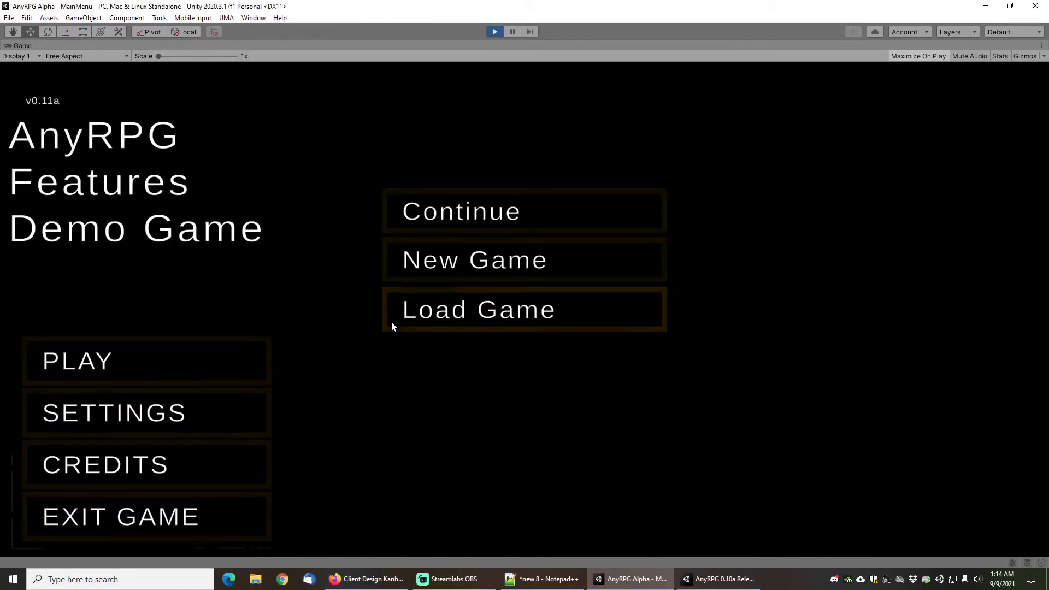
pyautogui.click(449, 264)
pyautogui.click(938, 525)
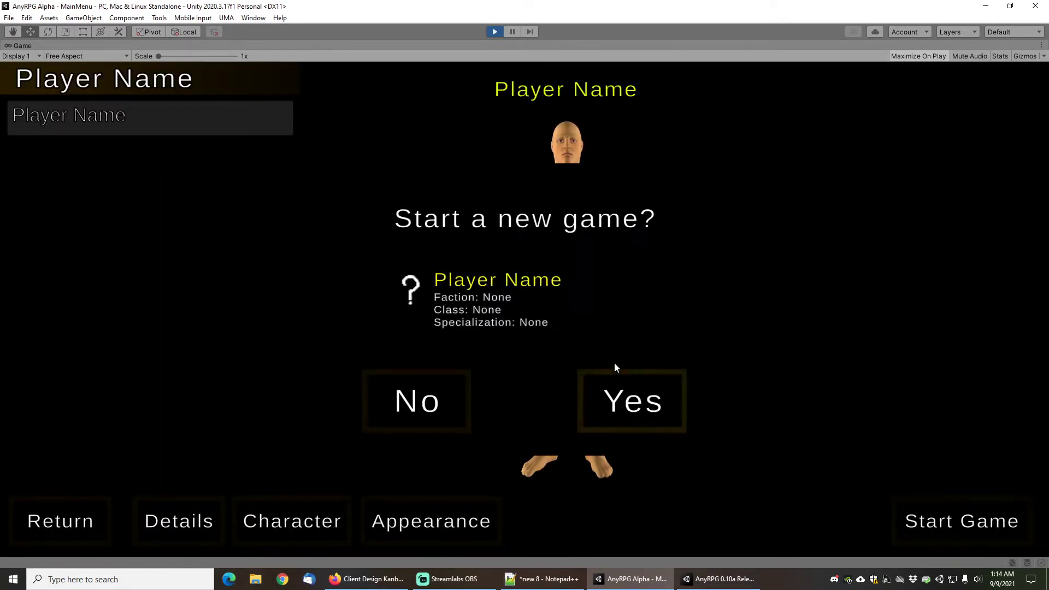
pyautogui.click(622, 403)
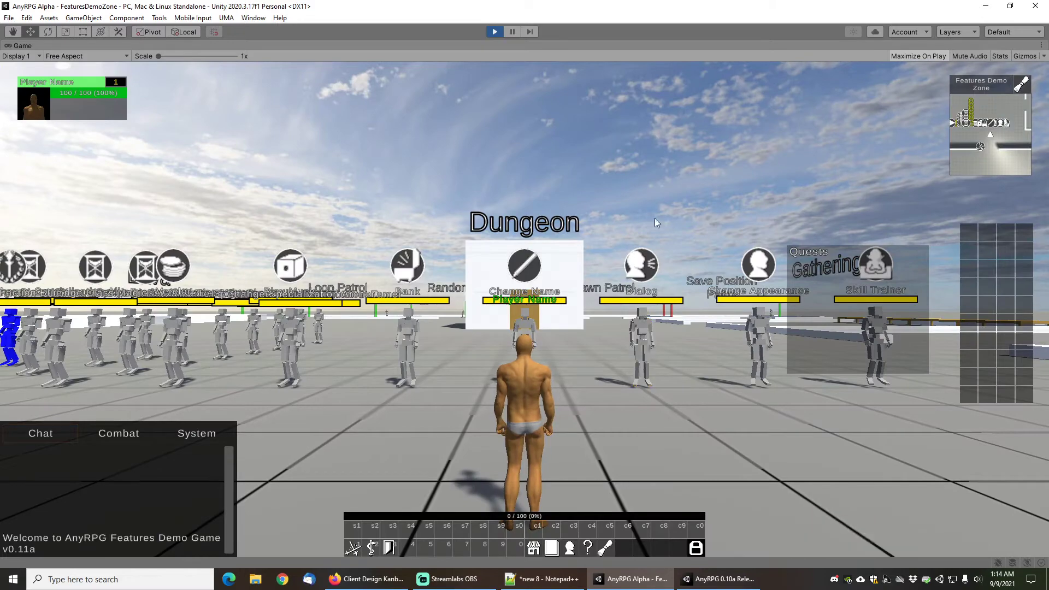
# Move the character and camera through the Features Demo Zone towards the Change Appearance and Skill Trainer characters
pyautogui.moveTo(655, 218); pyautogui.dragTo(691, 225)
pyautogui.press('w')
pyautogui.moveTo(691, 225); pyautogui.dragTo(708, 225, button='right')
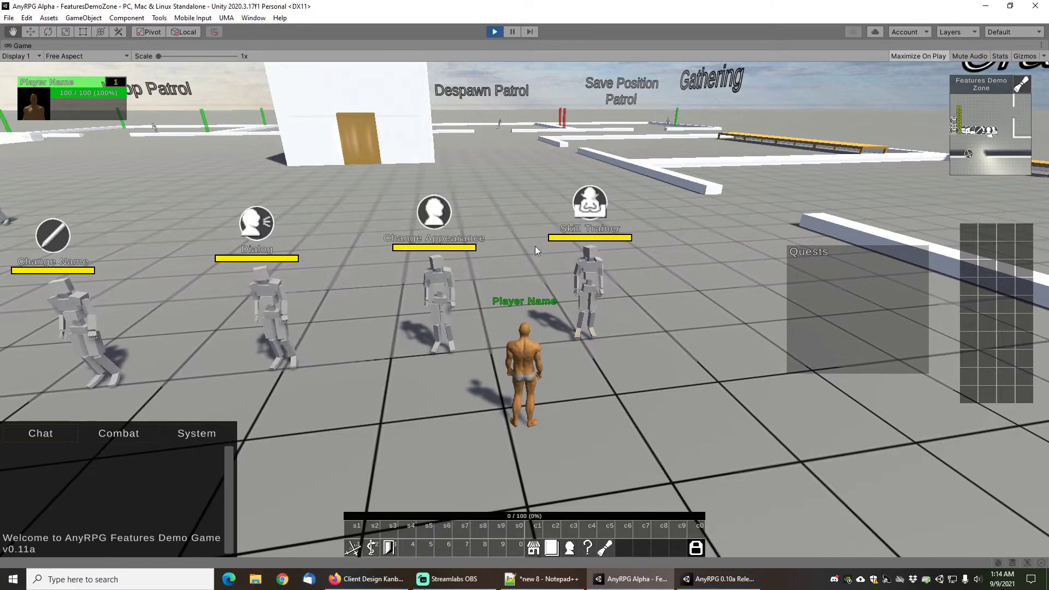
# Approach the Change Appearance character, open its appearance editor, set the player's sex to Female and save the change
pyautogui.press('a')
pyautogui.press('w')
pyautogui.click(565, 224)
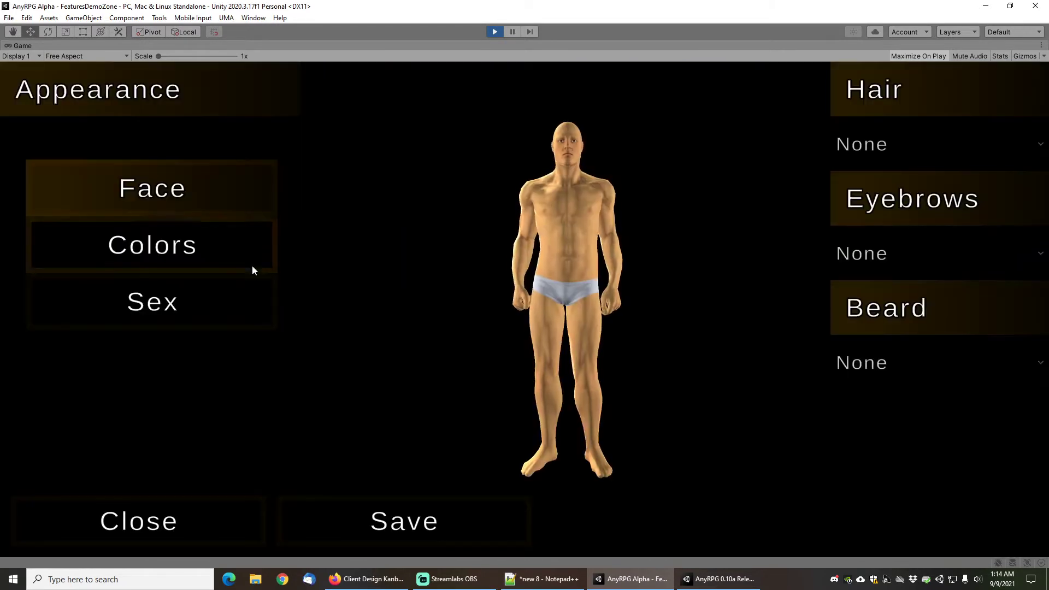
pyautogui.click(274, 314)
pyautogui.click(929, 143)
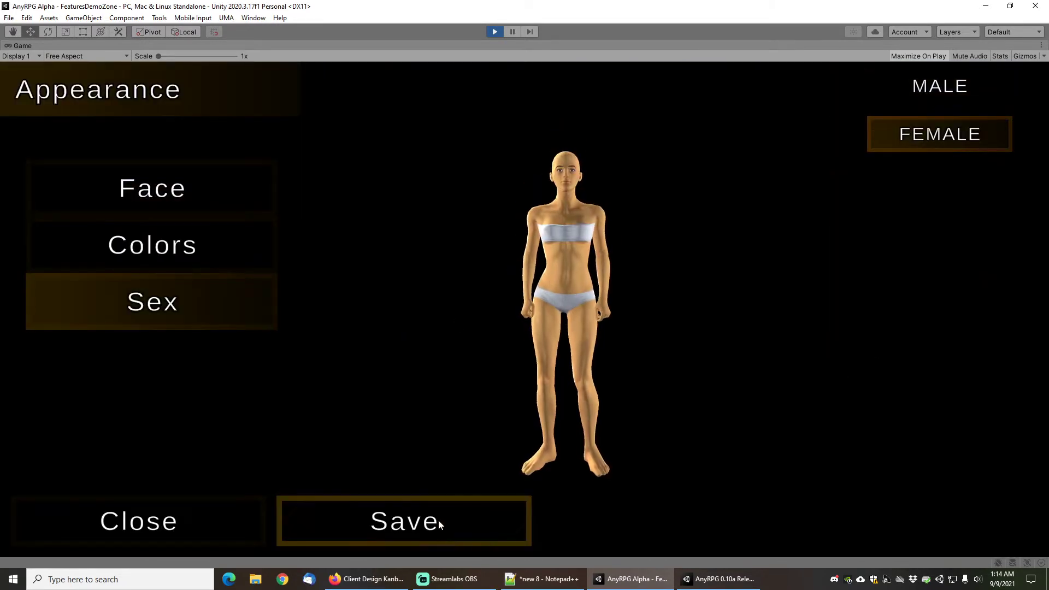
pyautogui.click(190, 522)
# Walk the player along the row of interactable characters, past Bank and Change Class, up to the Quest character
pyautogui.press('a')
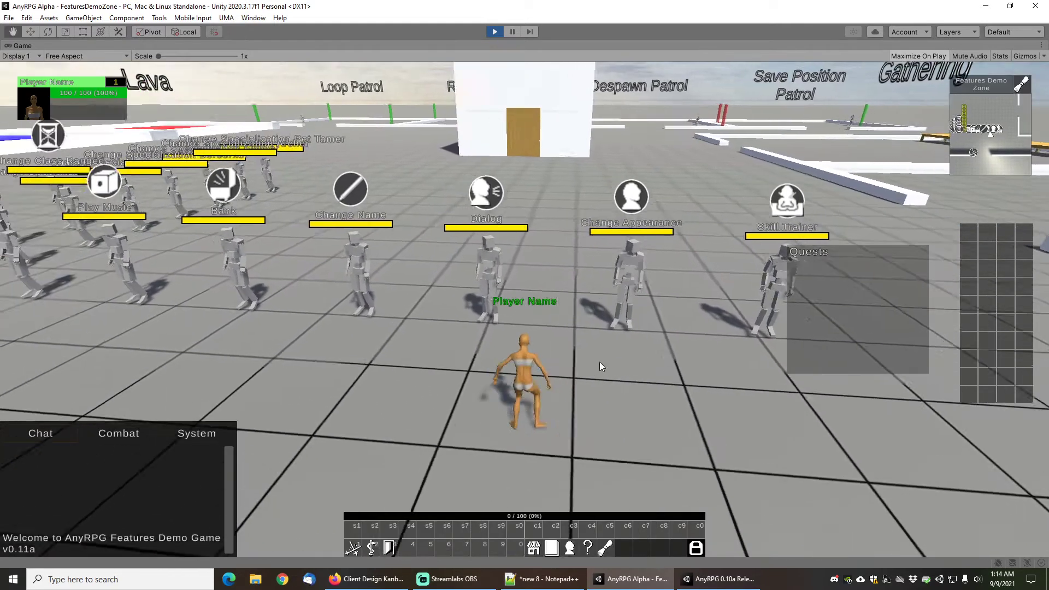
pyautogui.press('a')
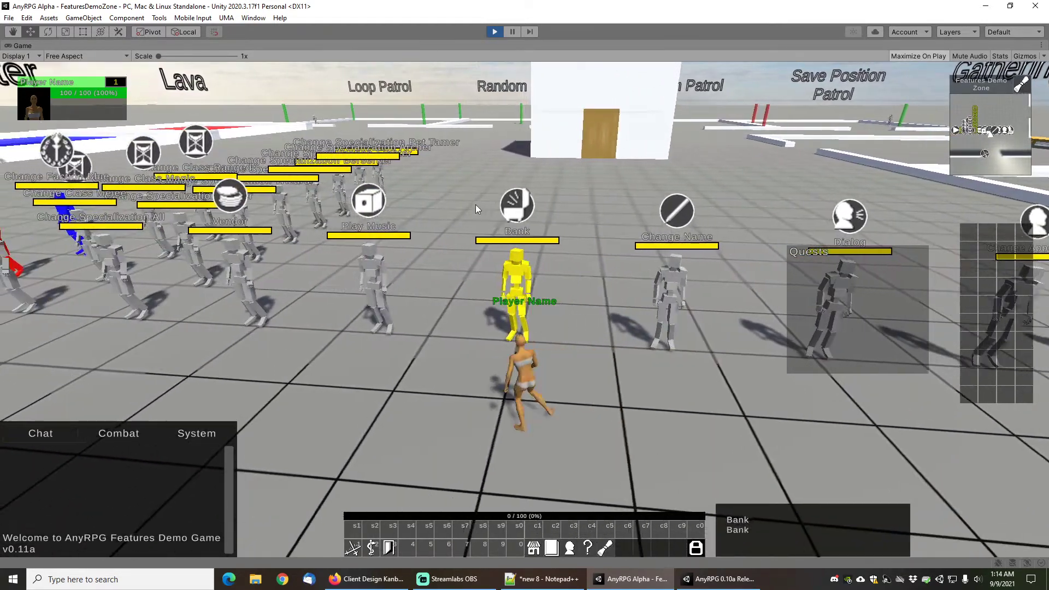
pyautogui.press('a')
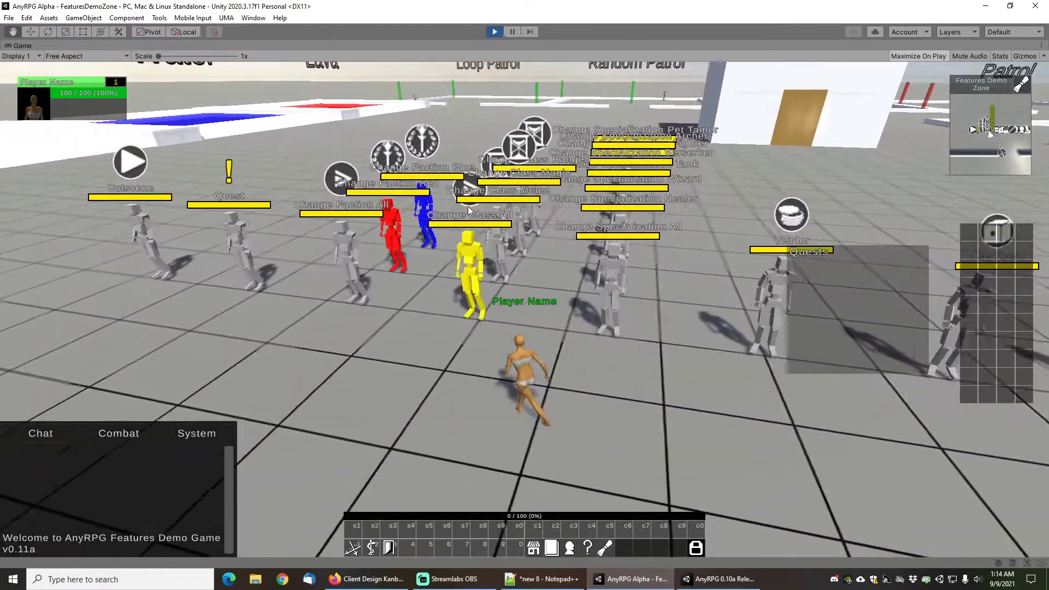
pyautogui.press('a')
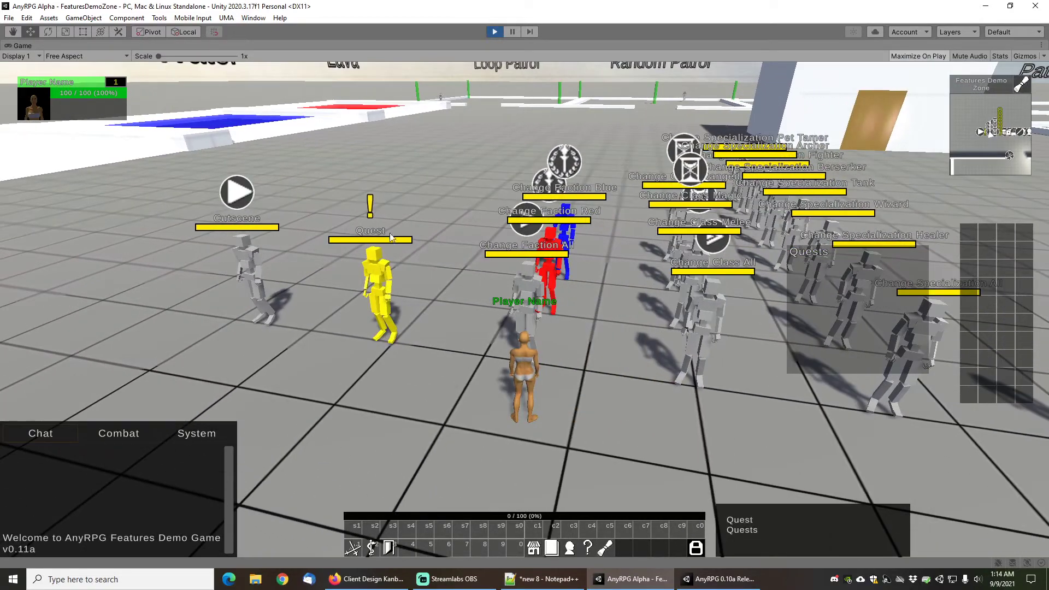
pyautogui.press('w')
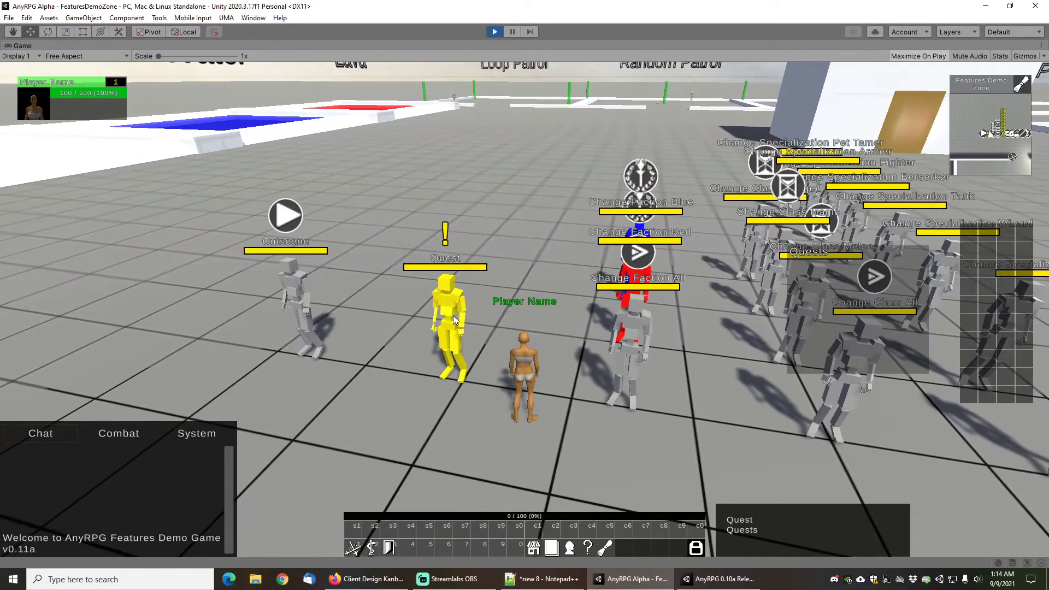
# Walk to the Spawn Characters character, choose Blue Melee from its list and spawn it
pyautogui.press('s')
pyautogui.moveTo(552, 342); pyautogui.dragTo(258, 323)
pyautogui.press('w')
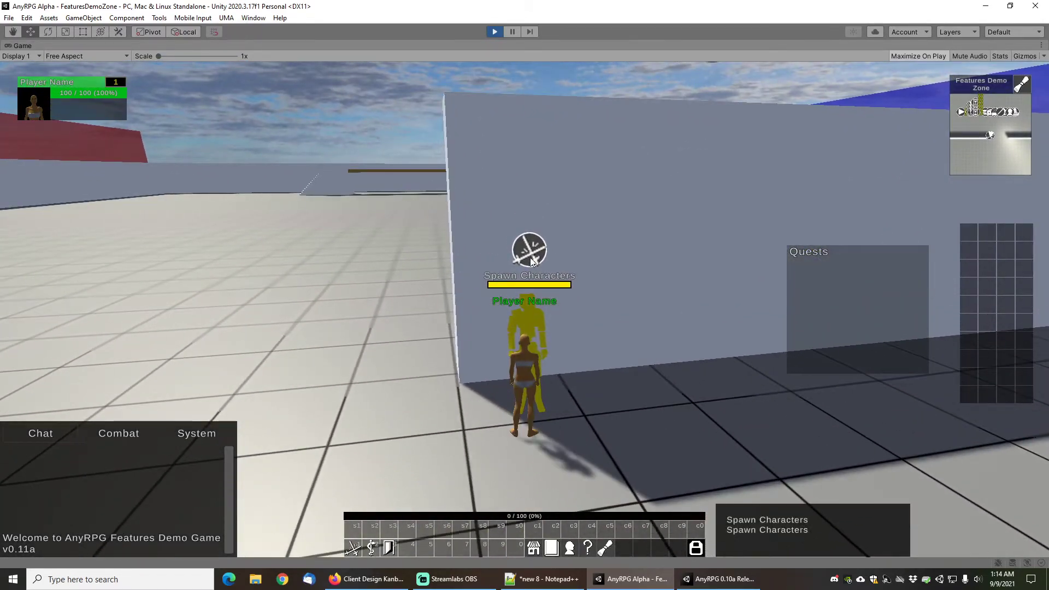
pyautogui.rightClick(530, 257)
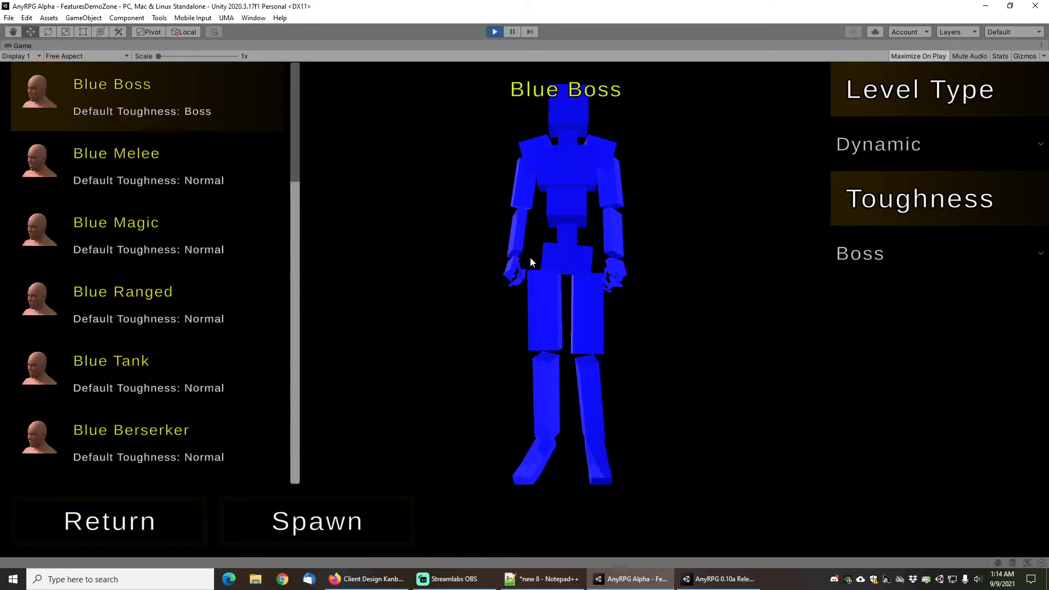
pyautogui.click(131, 159)
pyautogui.click(351, 533)
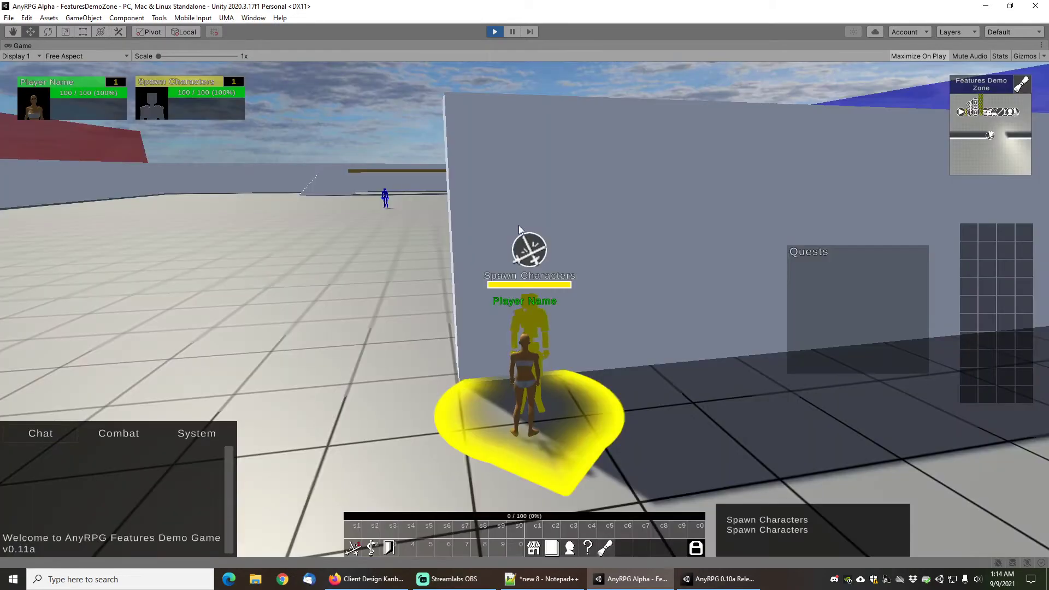
# View the spawned blue character, return the player to the row near Play Music and Bank, and stop play mode
pyautogui.moveTo(522, 215); pyautogui.dragTo(513, 208)
pyautogui.press('a')
pyautogui.press('w')
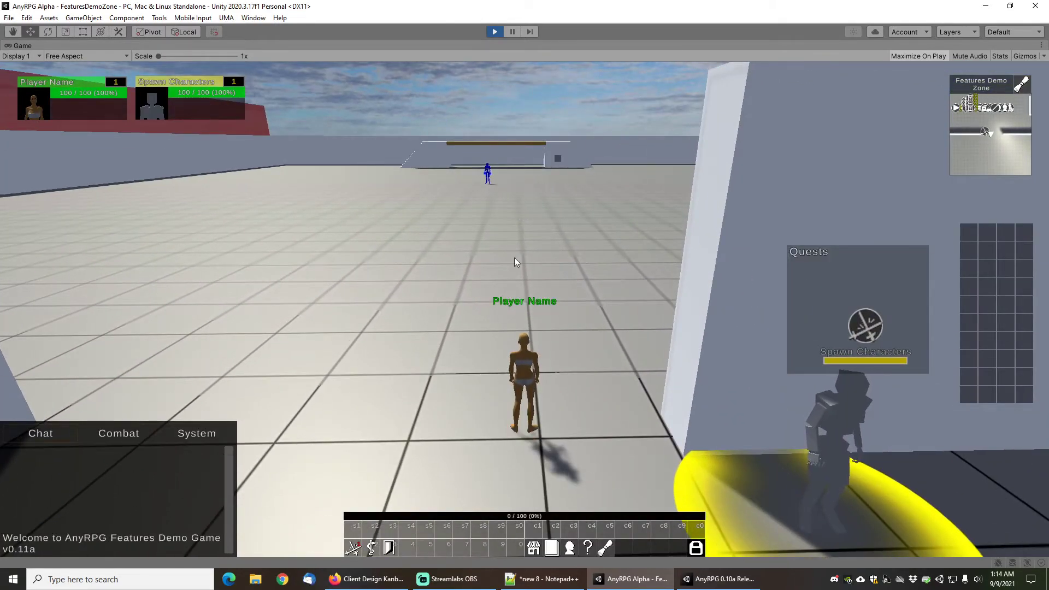
pyautogui.moveTo(511, 283); pyautogui.dragTo(747, 290, button='right')
pyautogui.press('w')
pyautogui.moveTo(634, 306); pyautogui.dragTo(664, 321, button='right')
pyautogui.press('w')
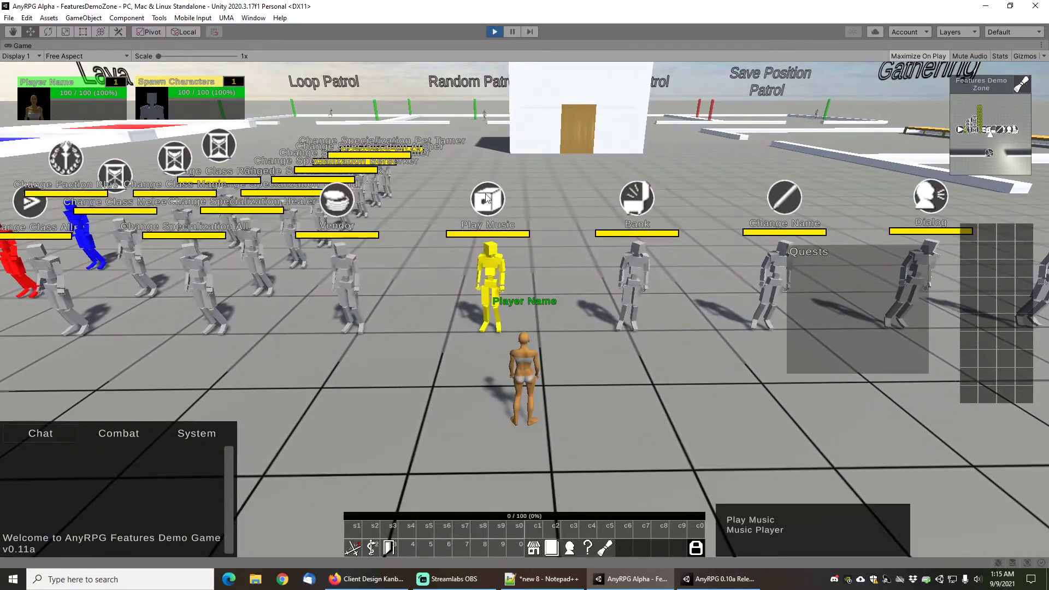
pyautogui.press('w')
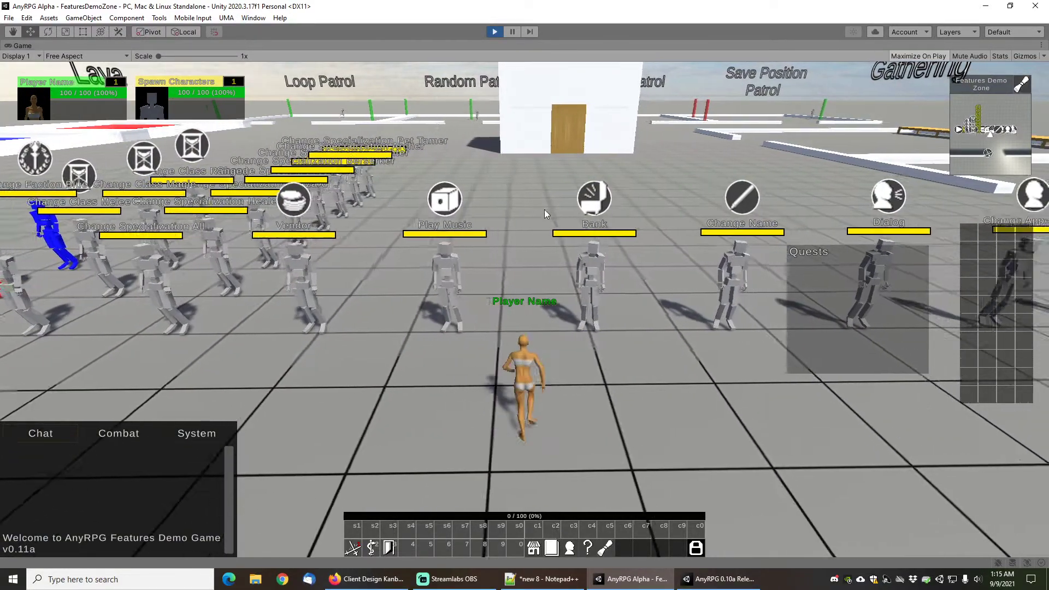
pyautogui.press('w')
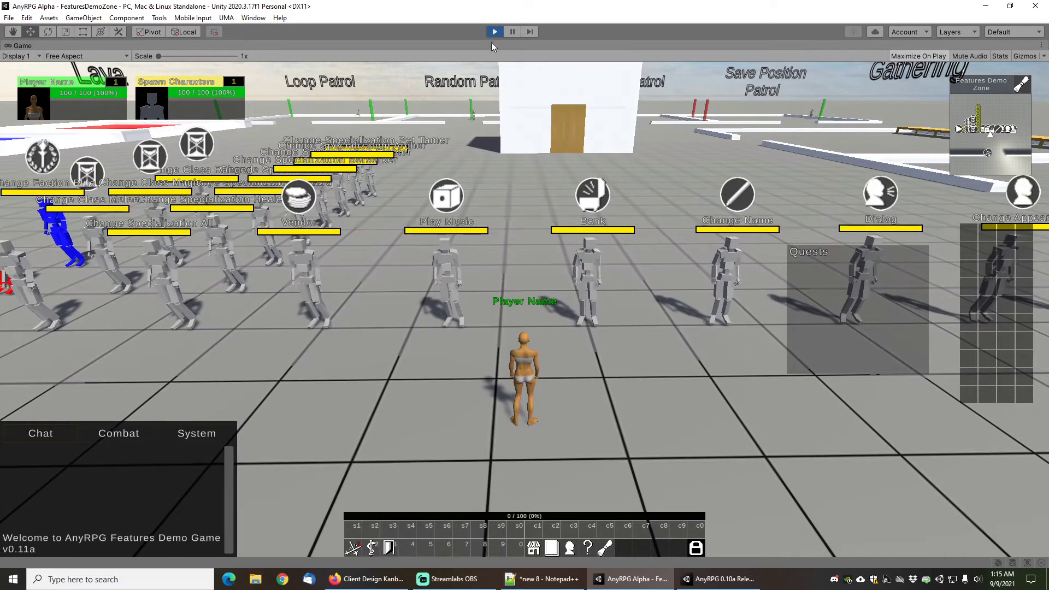
pyautogui.click(494, 33)
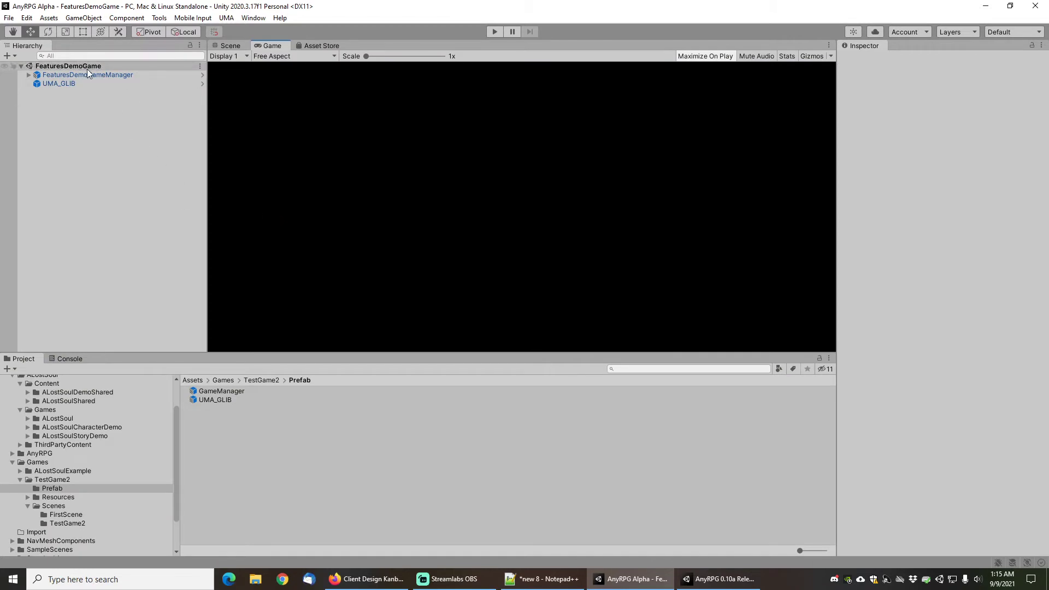
# Reopen the AnyRPG welcome window, load the Content Demo Game, close the window and run the game
pyautogui.click(159, 18)
pyautogui.moveTo(175, 32)
pyautogui.click(288, 47)
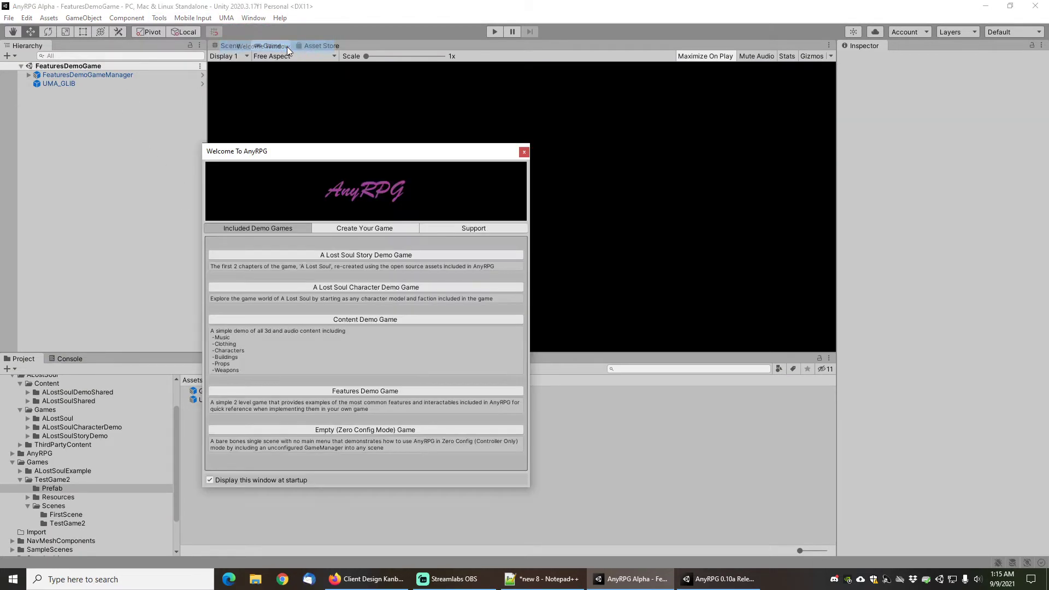
pyautogui.click(373, 320)
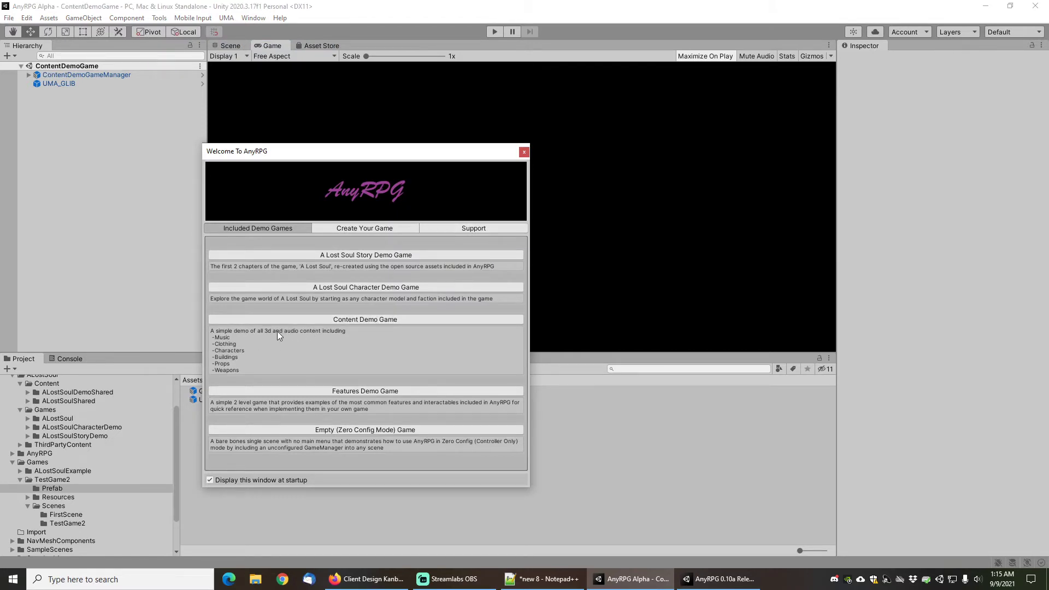
pyautogui.click(524, 152)
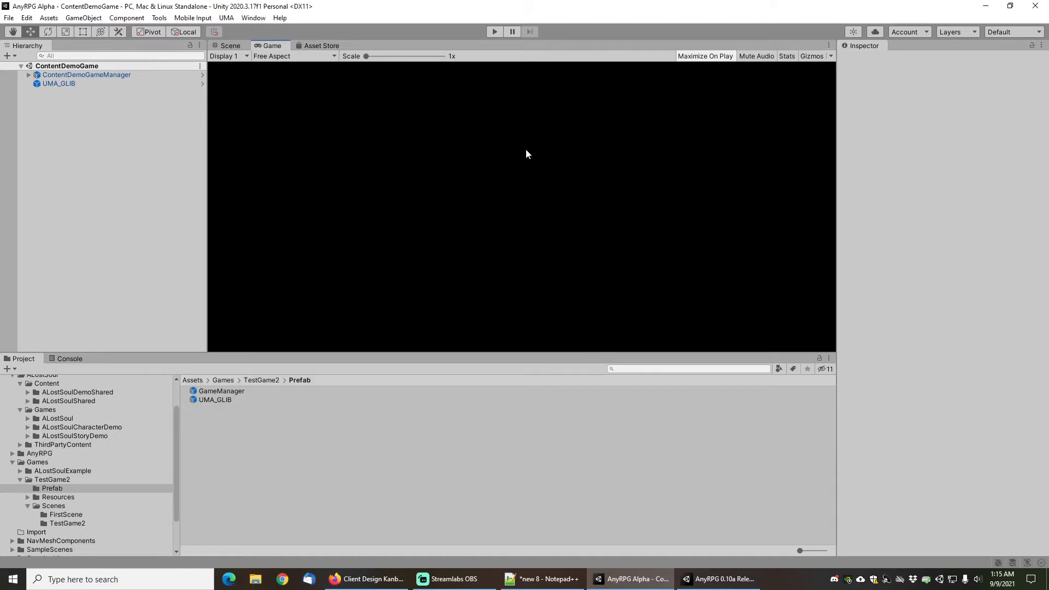
pyautogui.click(496, 32)
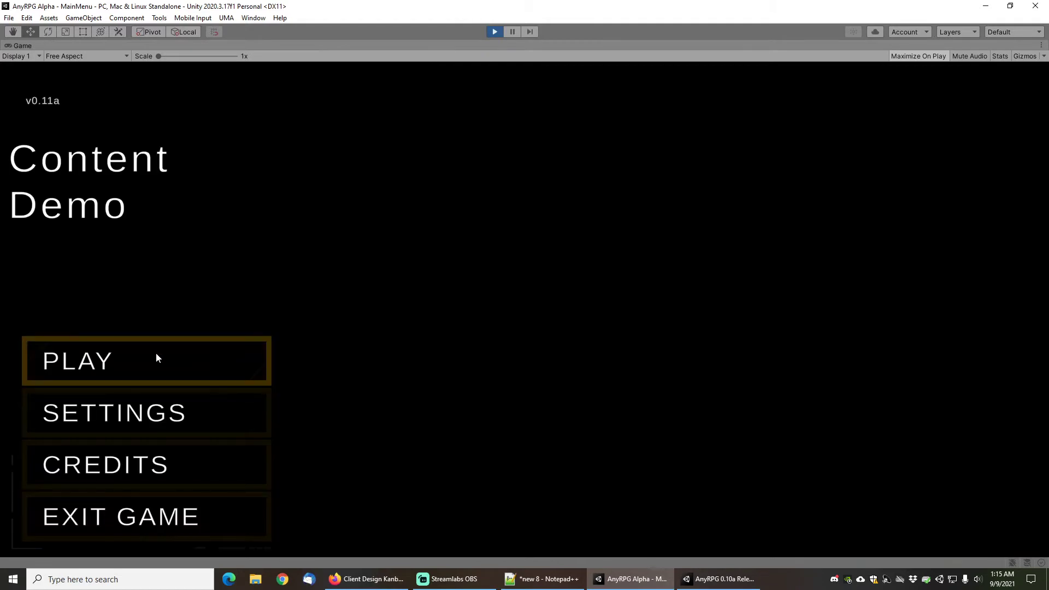
# Begin a new Content Demo game and preview the Default UMA Player, Zombie and Default Player characters
pyautogui.click(150, 359)
pyautogui.click(477, 260)
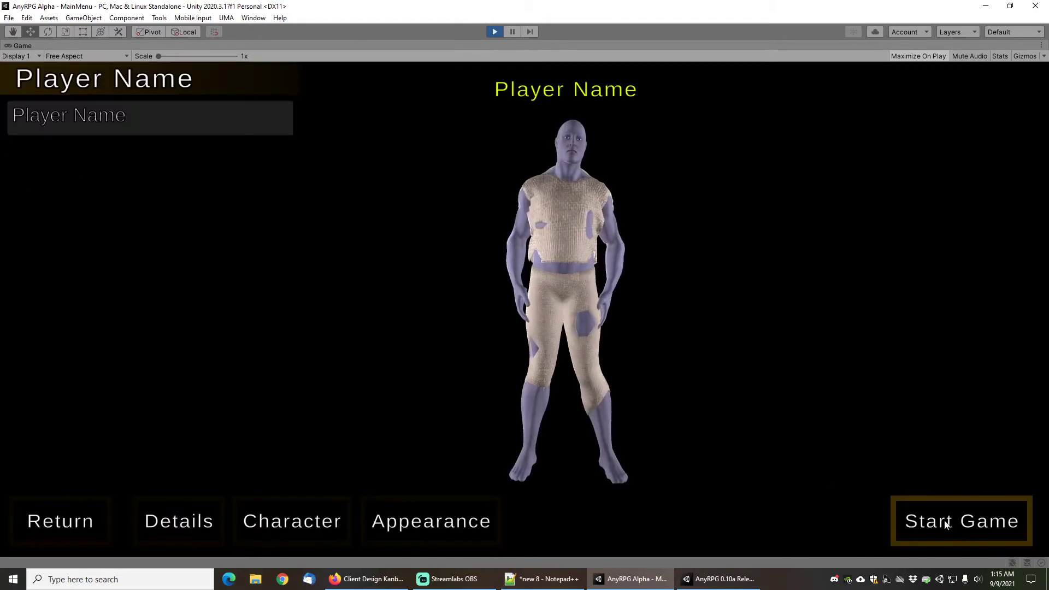
pyautogui.click(291, 526)
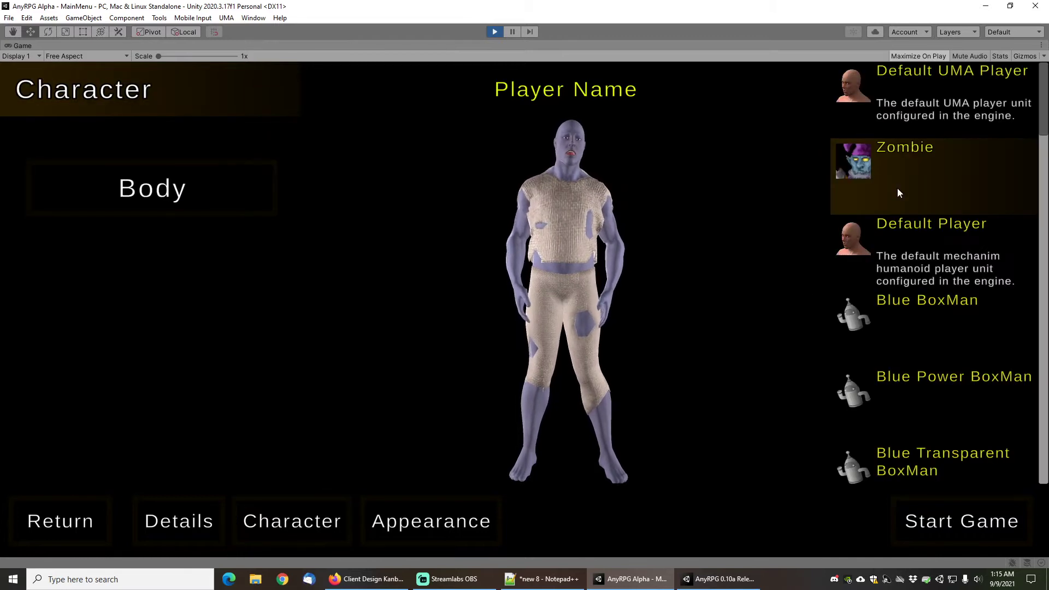
pyautogui.click(924, 112)
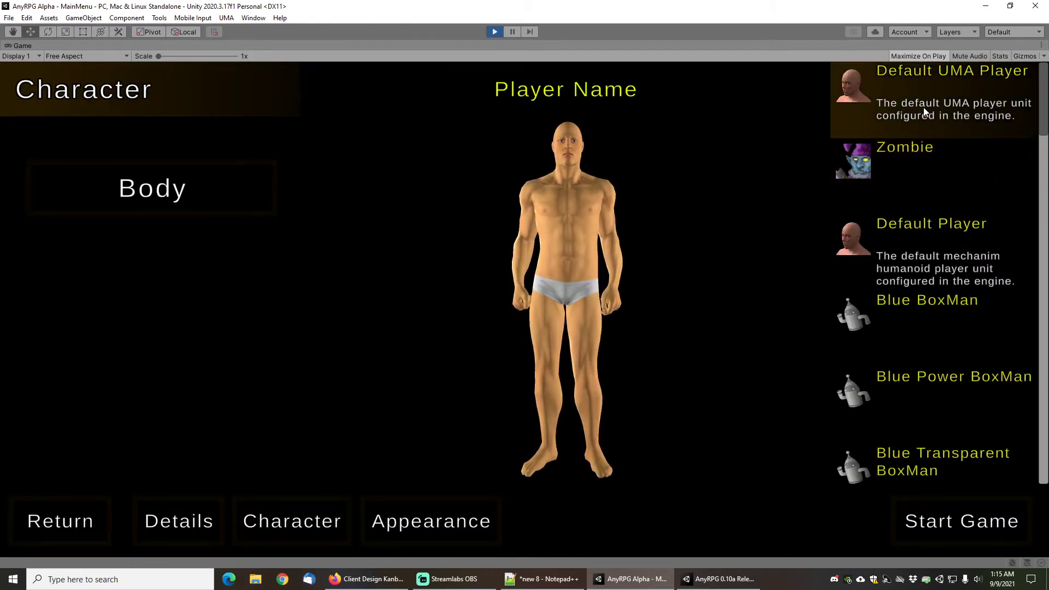
pyautogui.click(931, 148)
pyautogui.click(908, 247)
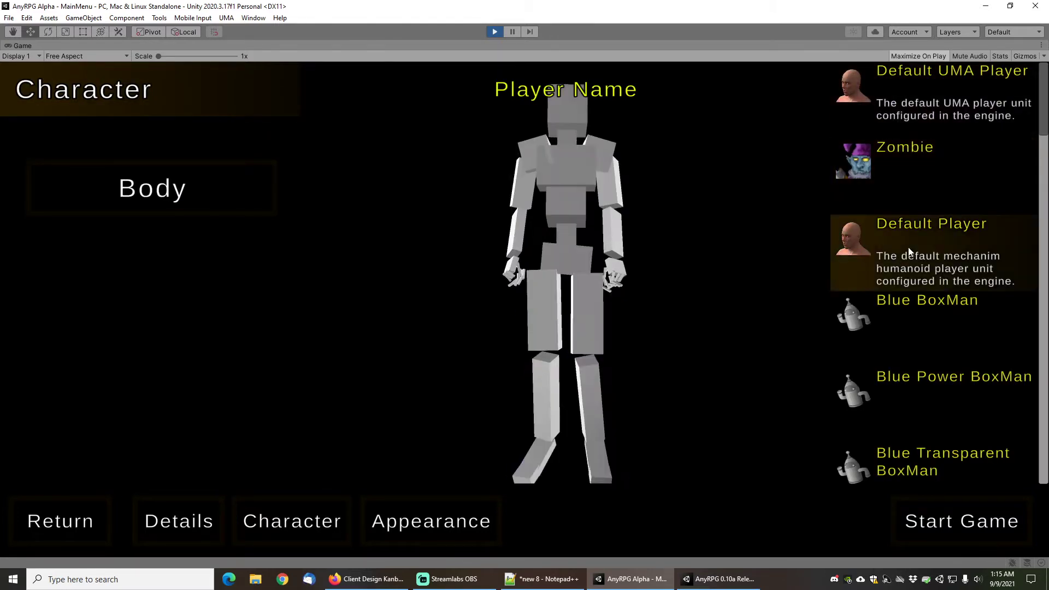
# Preview the Blue BoxMan character and its Power, Transparent and Lightning variants
pyautogui.click(919, 304)
pyautogui.scroll(-1, 919, 308)
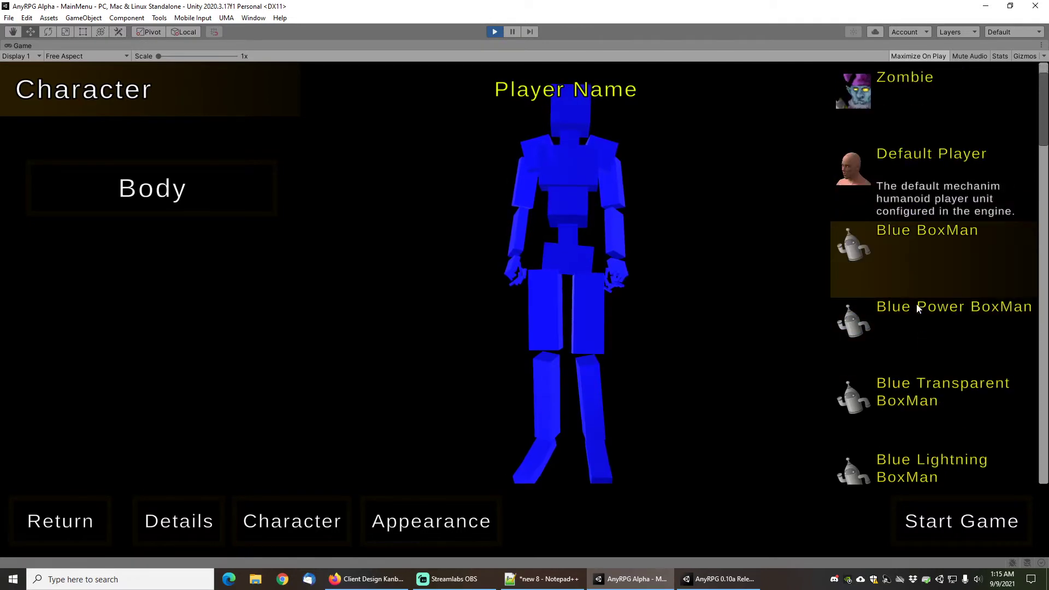
pyautogui.click(917, 307)
pyautogui.scroll(-1, 919, 322)
pyautogui.click(917, 326)
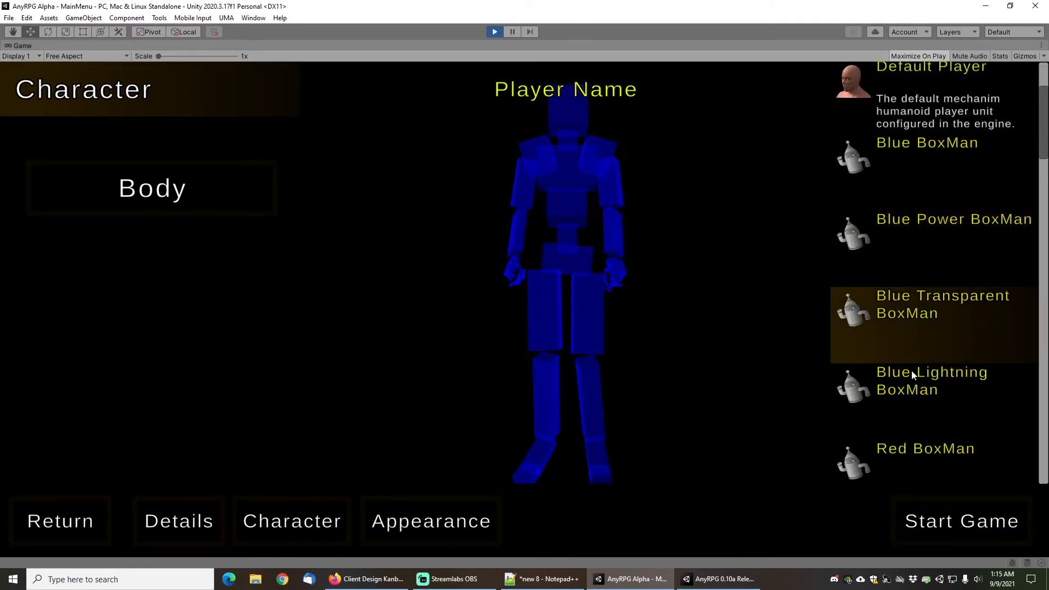
pyautogui.click(912, 372)
# Preview the Female Archer, Mud Eater and Bar Maid characters, choose Monk, and start the new game with it
pyautogui.moveTo(1040, 133); pyautogui.dragTo(1046, 204)
pyautogui.click(893, 166)
pyautogui.click(909, 263)
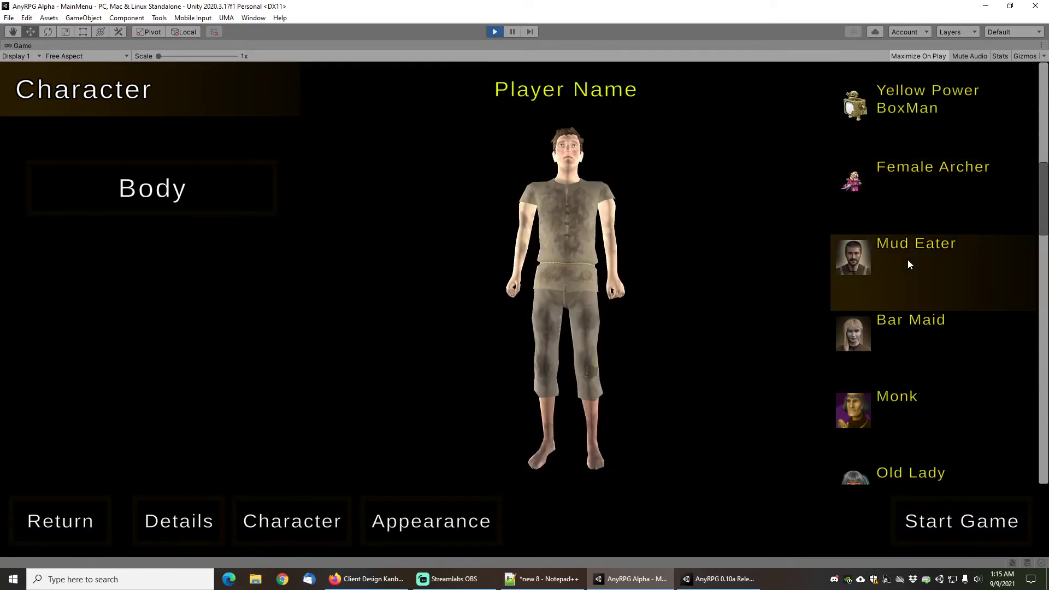
pyautogui.click(918, 325)
pyautogui.click(922, 410)
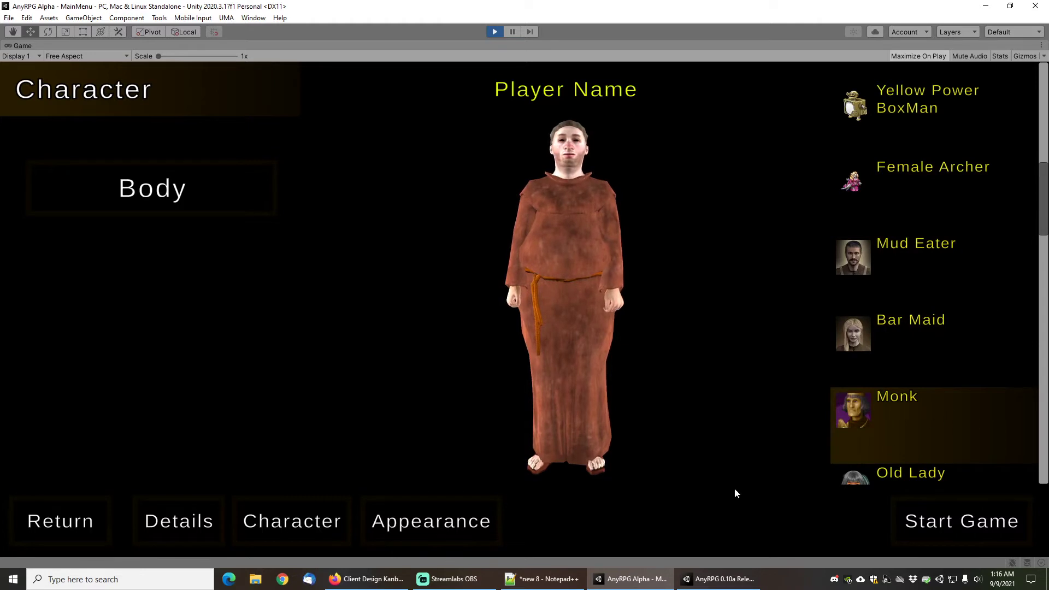
pyautogui.click(962, 520)
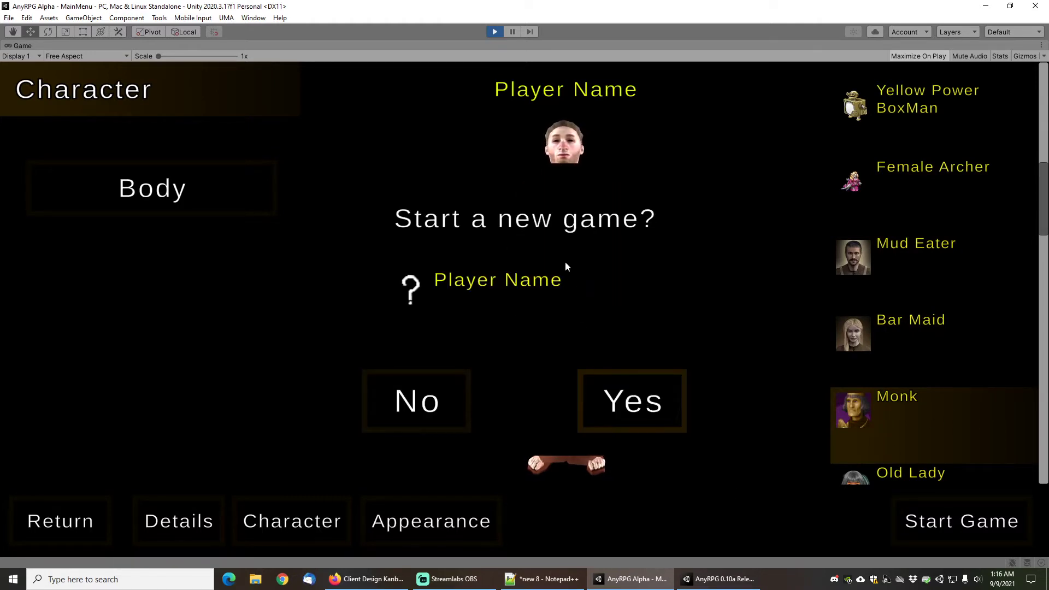
pyautogui.press('Return')
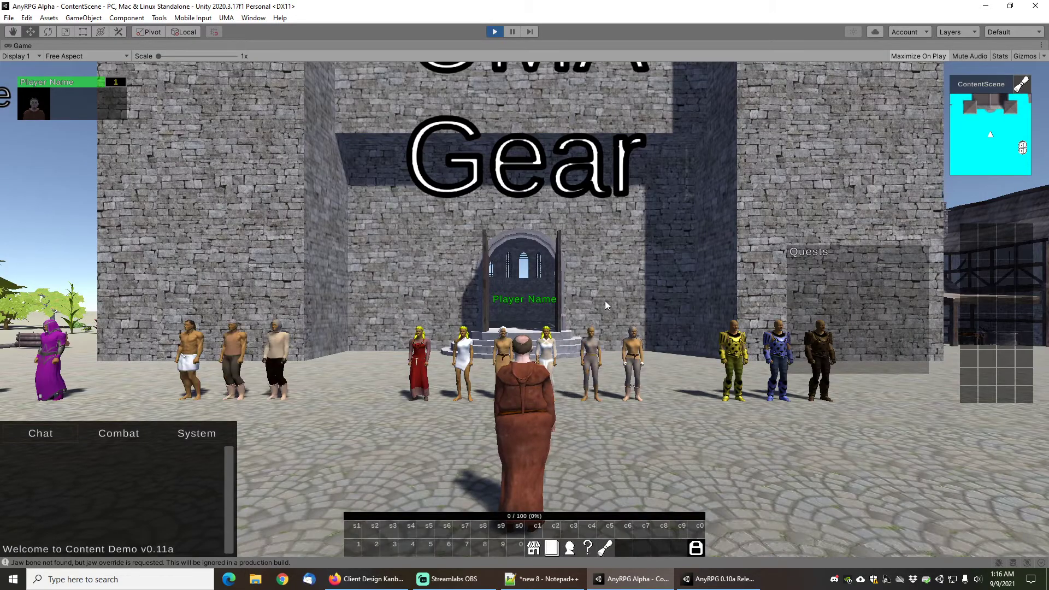
# Walk the Monk up to the UMA Gear display to view the colored armor sets and women's outfits
pyautogui.moveTo(605, 301)
pyautogui.mouseDown(button='right')
pyautogui.moveTo(612, 314)
pyautogui.moveTo(658, 313)
pyautogui.moveTo(592, 305)
pyautogui.mouseUp(button='right')
pyautogui.moveTo(591, 304); pyautogui.dragTo(518, 298)
pyautogui.press('w')
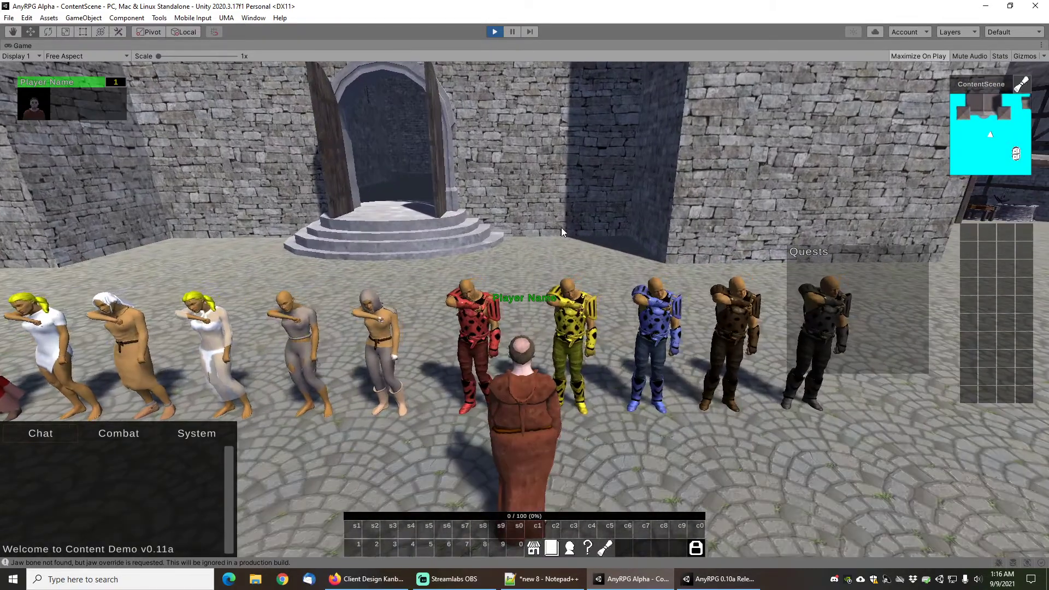
pyautogui.press('d')
pyautogui.press('a')
pyautogui.press('a')
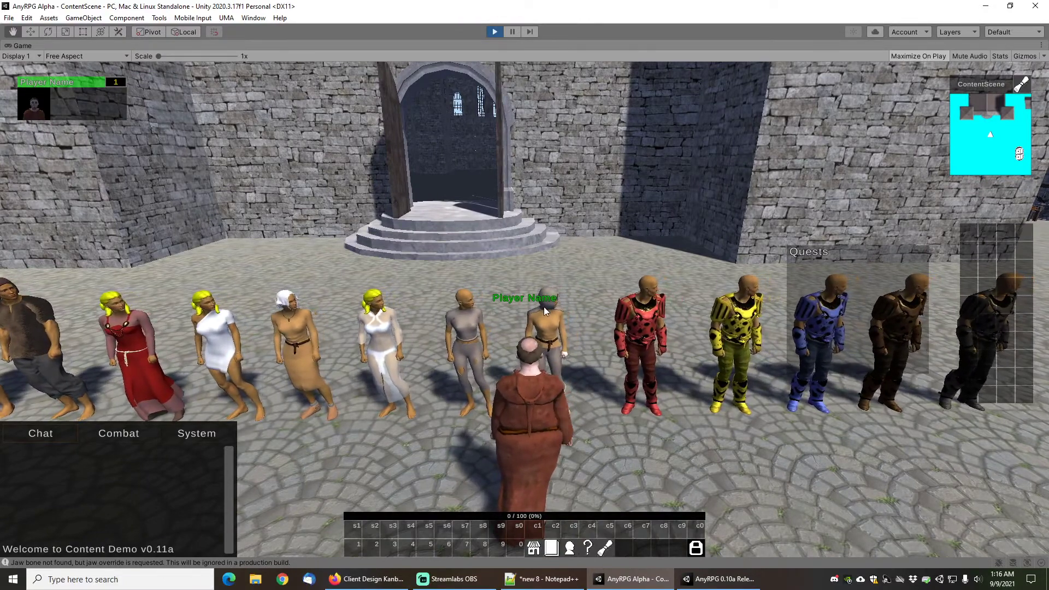
# Move along the UMA Gear row to examine the men's clothing and hooded robes up close
pyautogui.press('w')
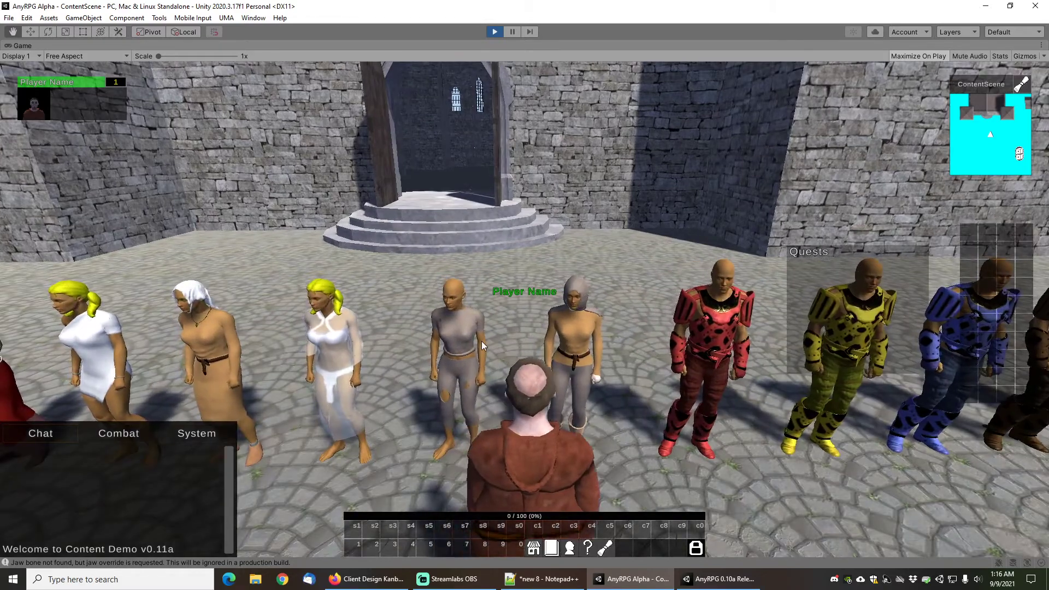
pyautogui.press('a')
pyautogui.scroll(-2, 472, 338)
pyautogui.press('a')
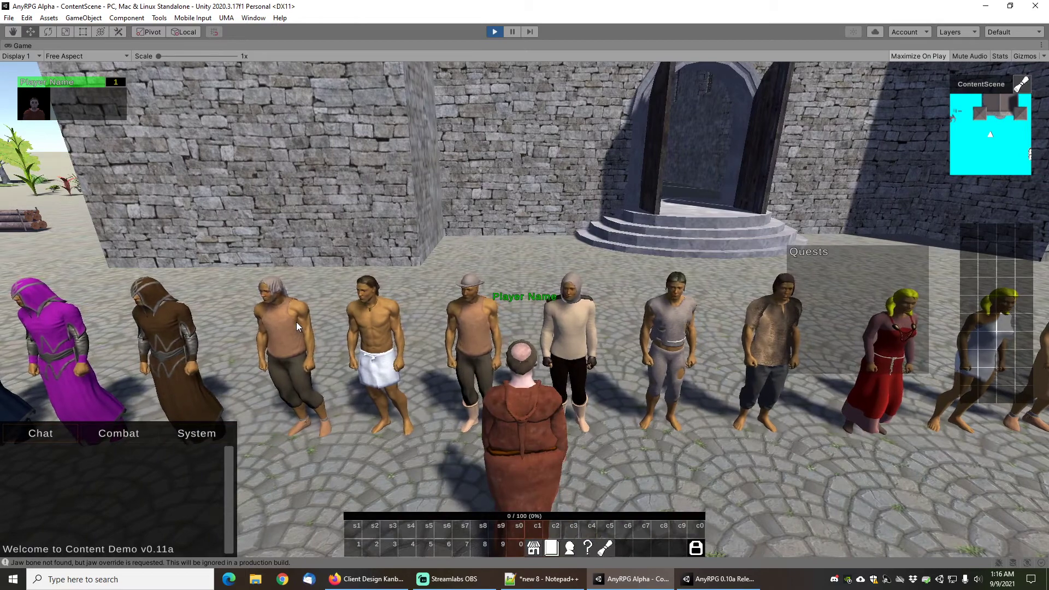
pyautogui.press('d')
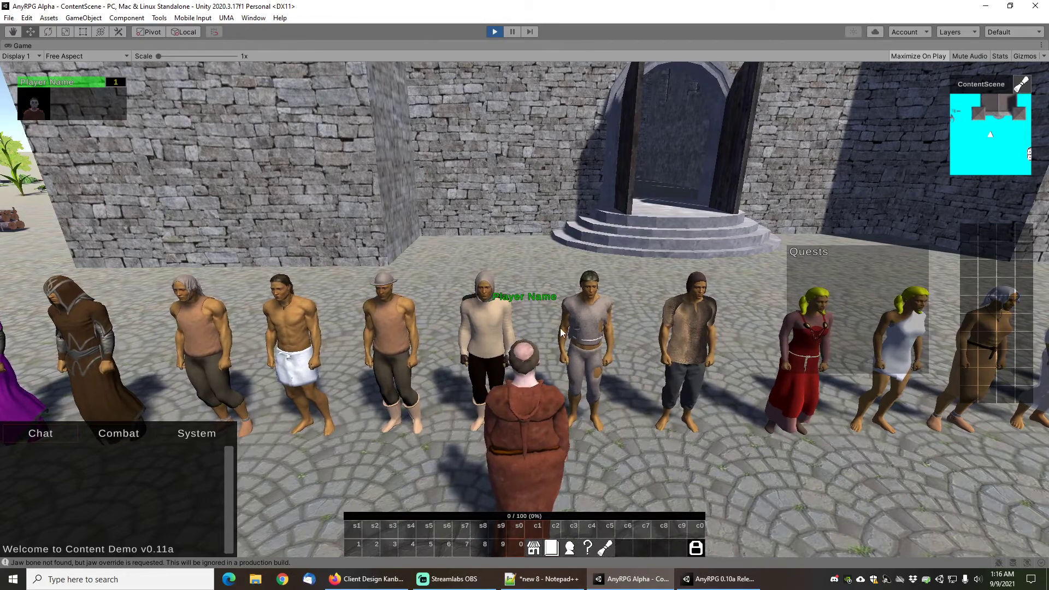
pyautogui.press('a')
pyautogui.press('w')
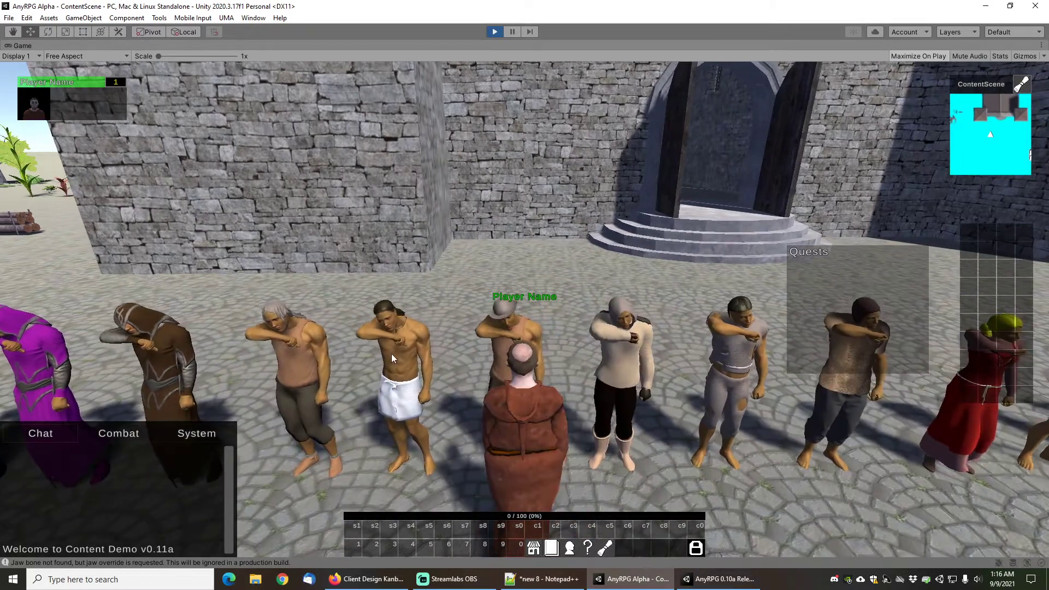
# Move along the UMA Gear row to examine the men's peasant and ragged outfits up close
pyautogui.scroll(-3, 327, 354)
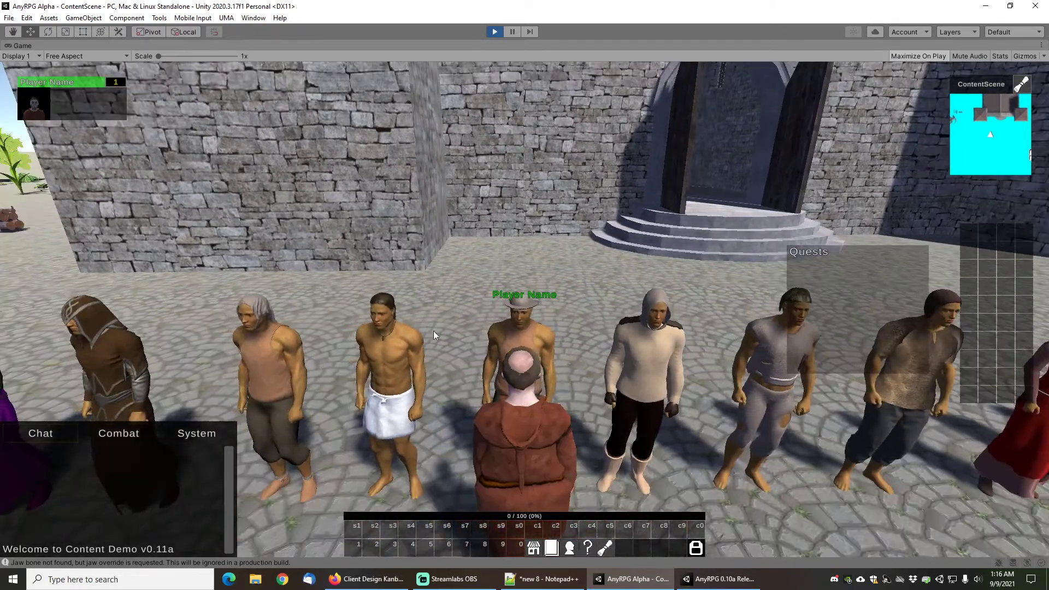
pyautogui.press('d')
pyautogui.press('d')
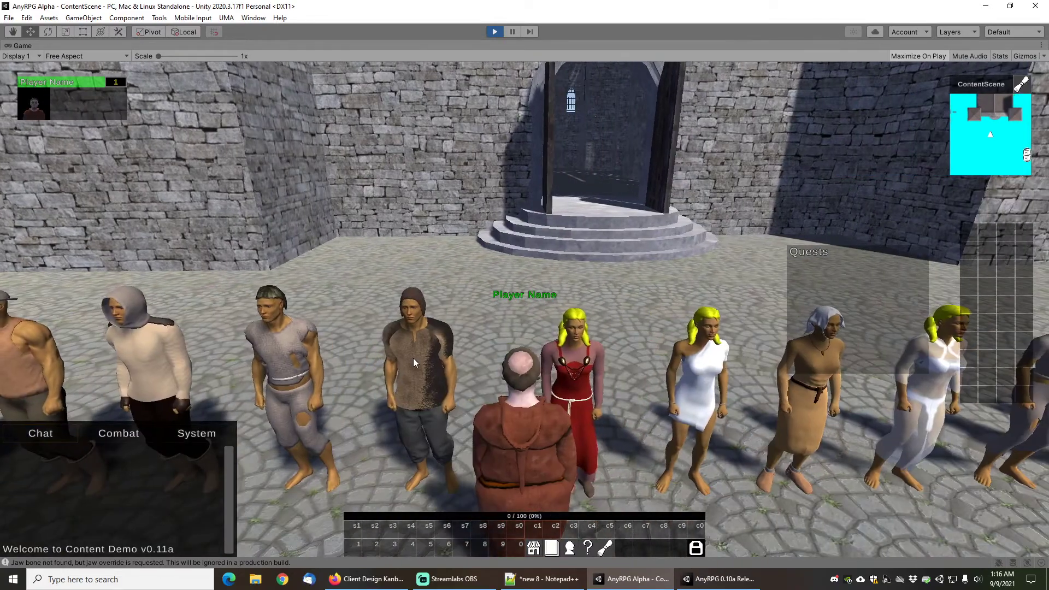
pyautogui.press('a')
pyautogui.scroll(2, 379, 346)
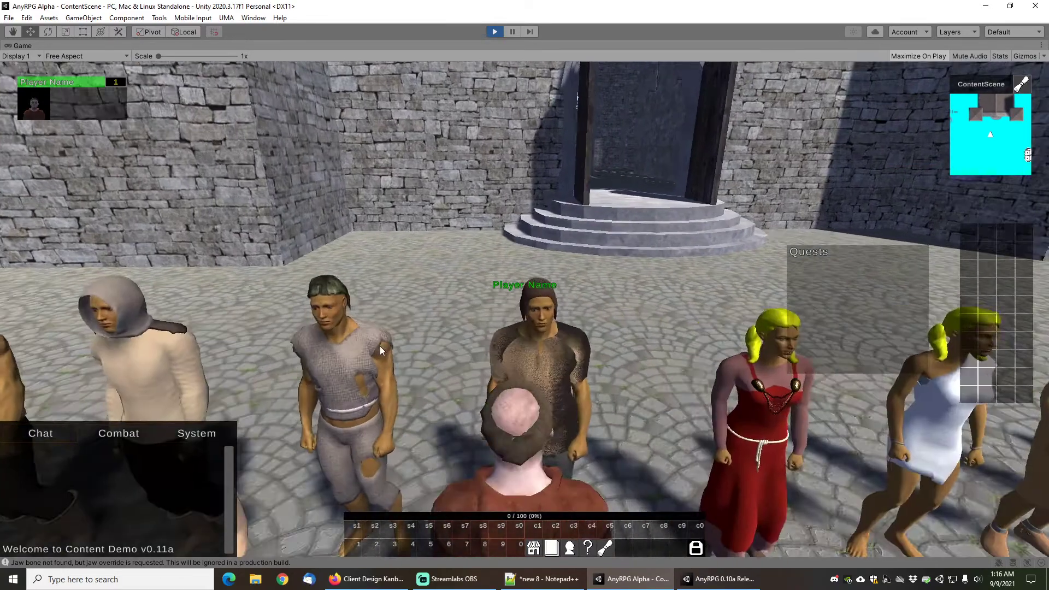
pyautogui.scroll(-1, 385, 371)
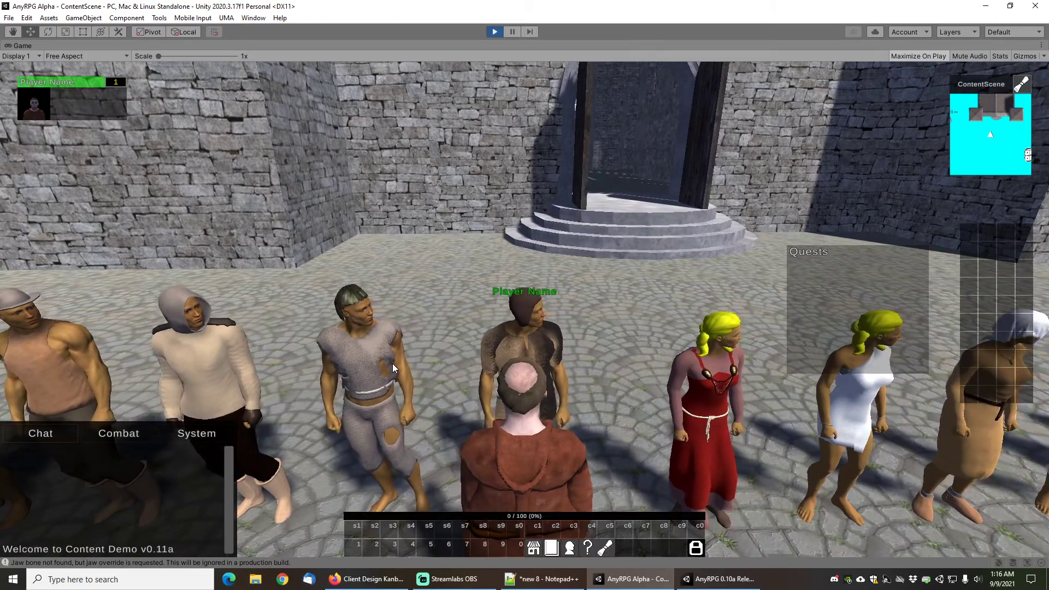
pyautogui.scroll(-2, 394, 358)
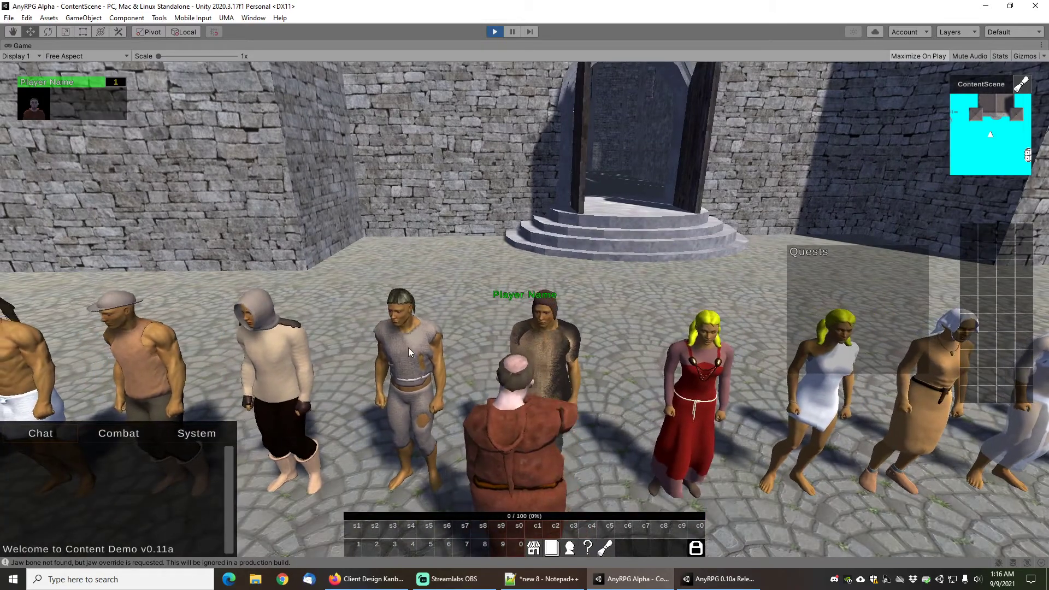
# Continue along the UMA Gear row past the women's outfits to view the red, yellow and blue armor sets
pyautogui.press('d')
pyautogui.press('d')
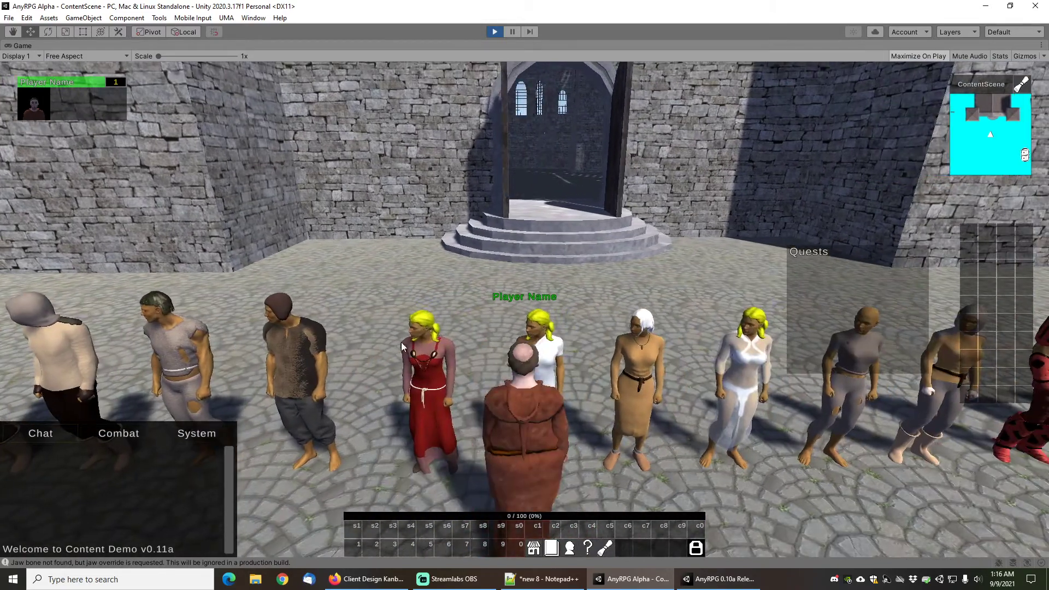
pyautogui.press('d')
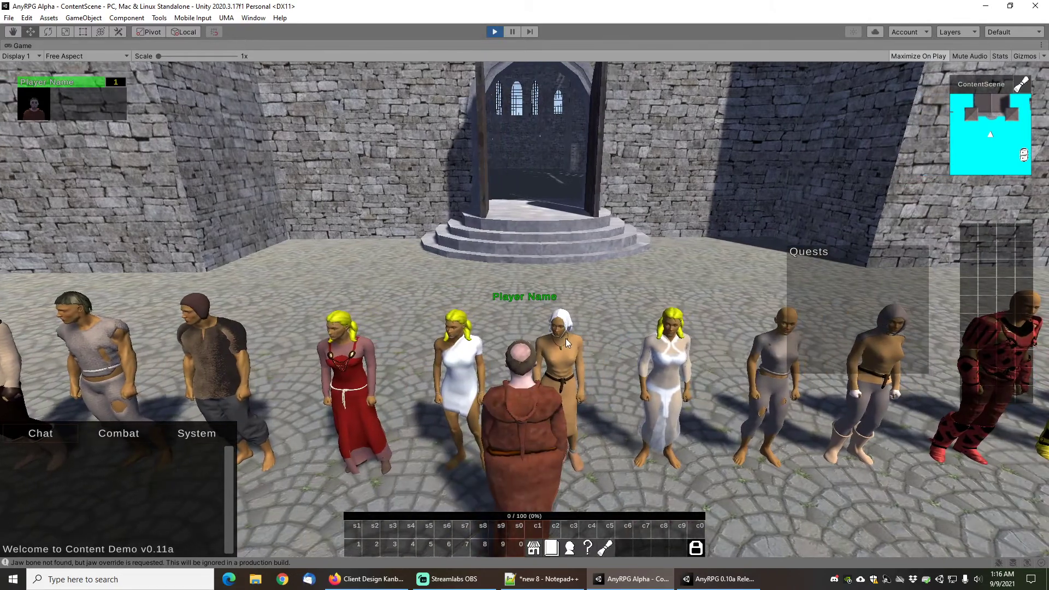
pyautogui.press('d')
pyautogui.press('d')
pyautogui.press('d')
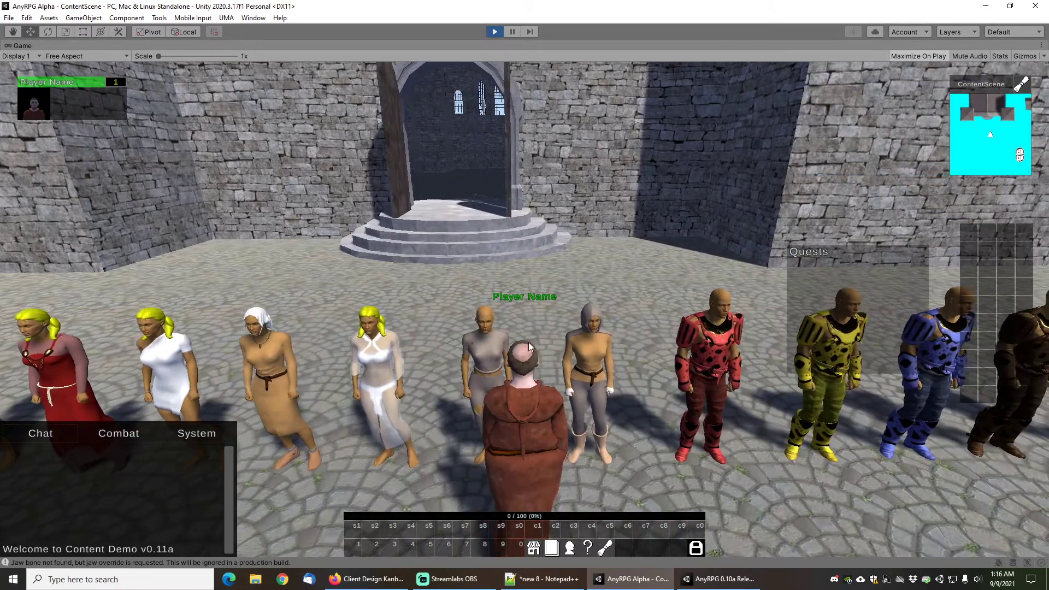
pyautogui.scroll(2, 528, 338)
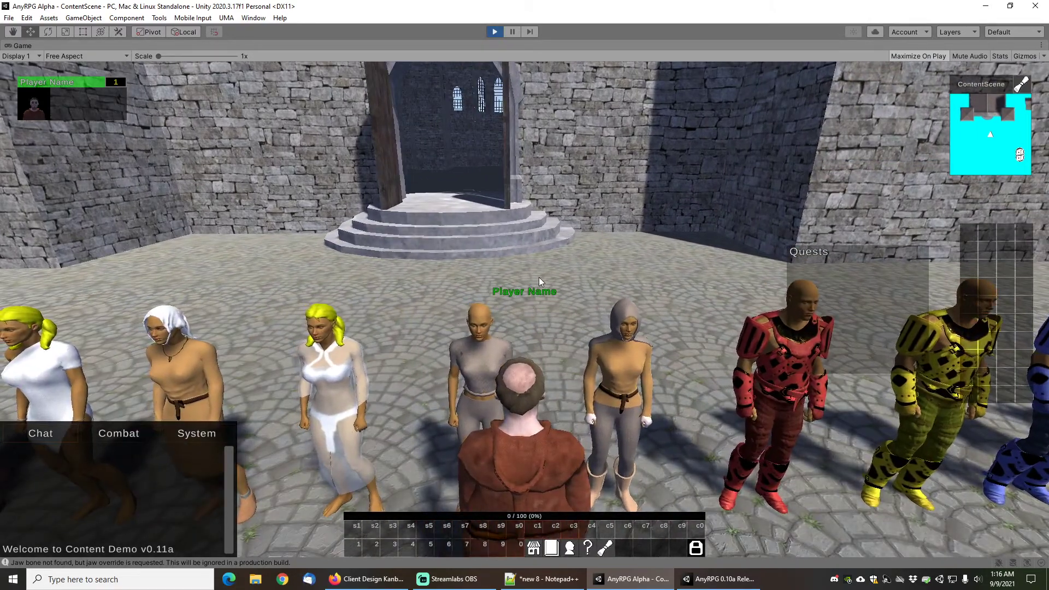
pyautogui.press('a')
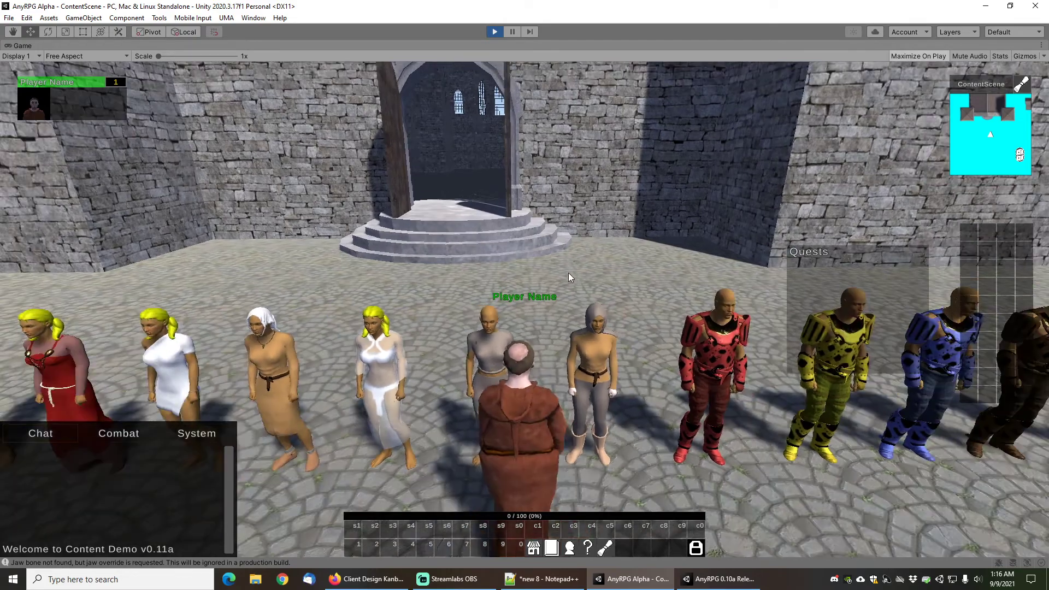
# Walk the Monk back along the row to view the full set of colored hooded robes
pyautogui.press('a')
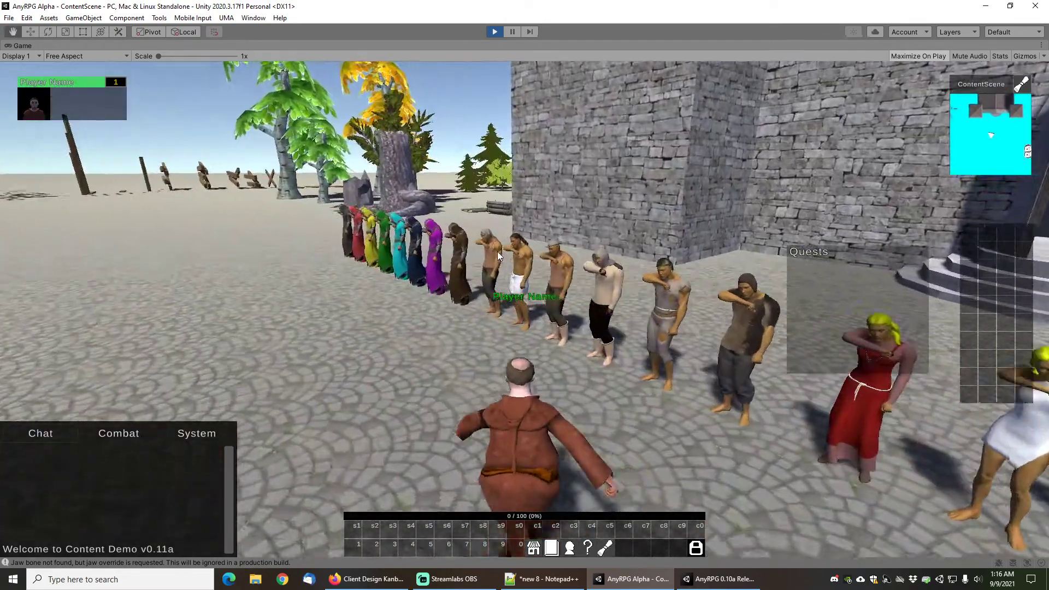
pyautogui.press('a')
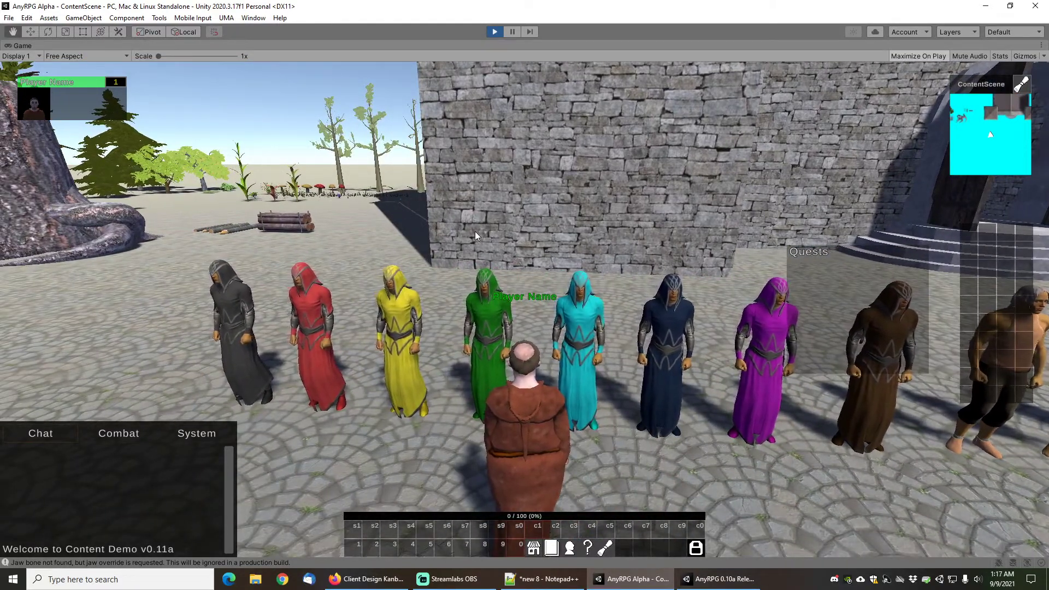
pyautogui.press('d')
pyautogui.press('d')
# Run the Monk away from the UMA Gear display to survey the Nature and Mine Kit areas
pyautogui.press('w')
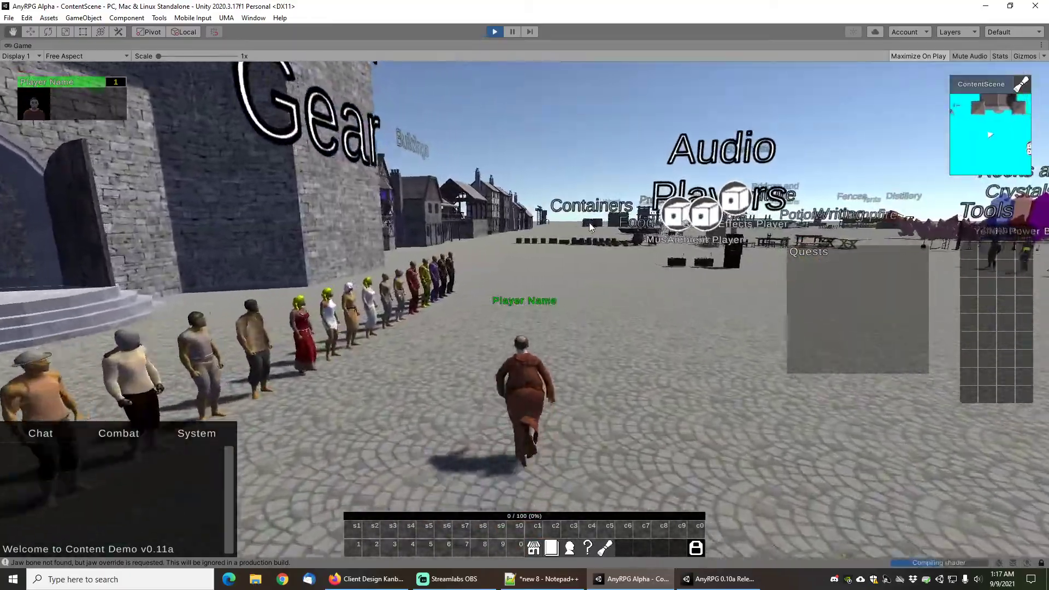
pyautogui.moveTo(589, 221); pyautogui.dragTo(499, 193, button='right')
pyautogui.press('s')
pyautogui.moveTo(560, 219); pyautogui.dragTo(549, 201, button='right')
pyautogui.press('a')
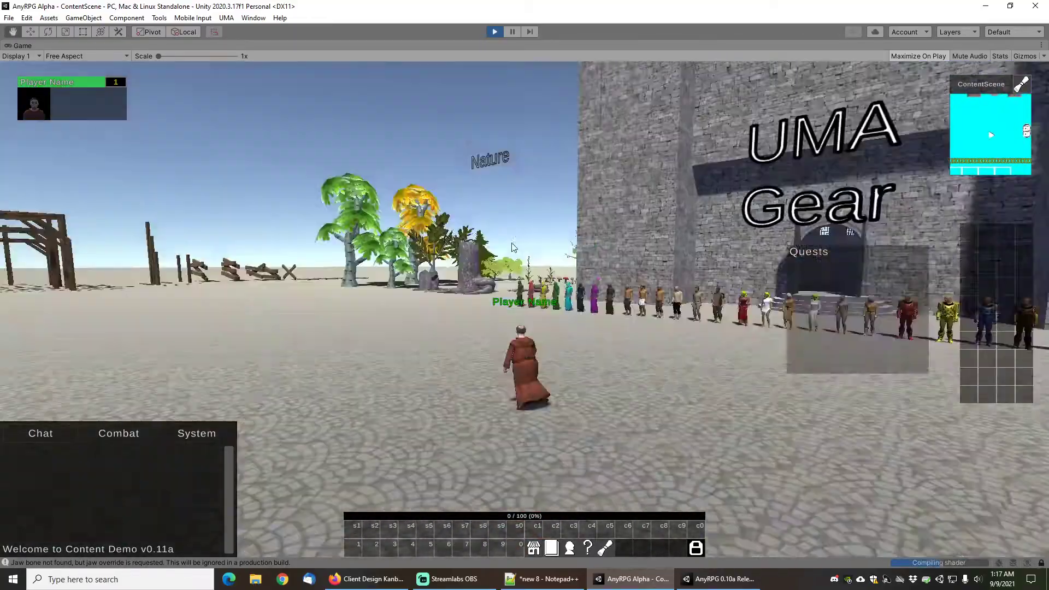
pyautogui.press('a')
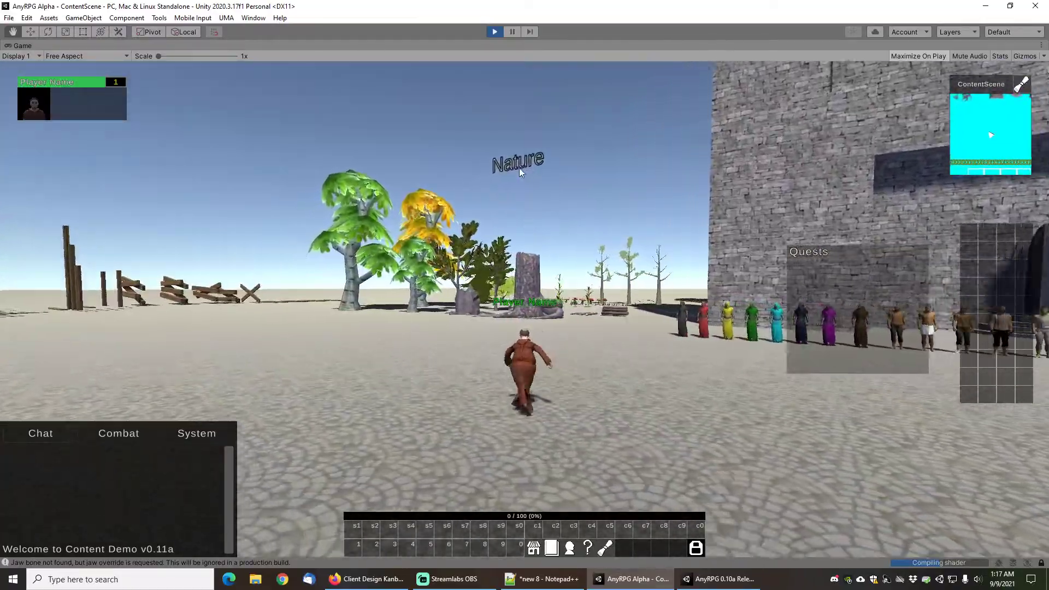
pyautogui.press('a')
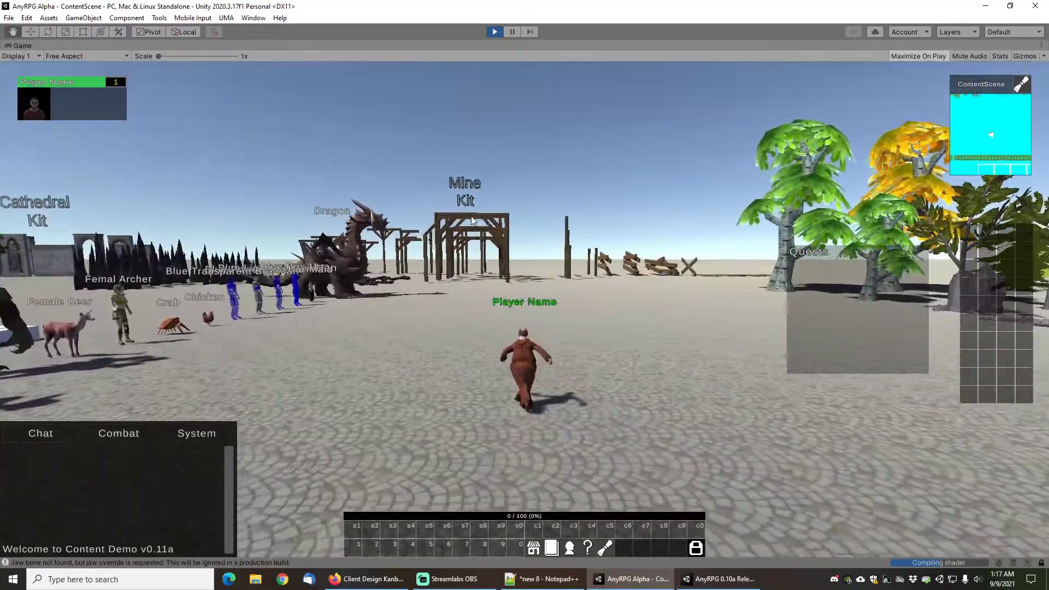
# Run past the Blue Box Man models and the Dragon to view the Cathedral Kit and Labyrinth Kit areas
pyautogui.press('a')
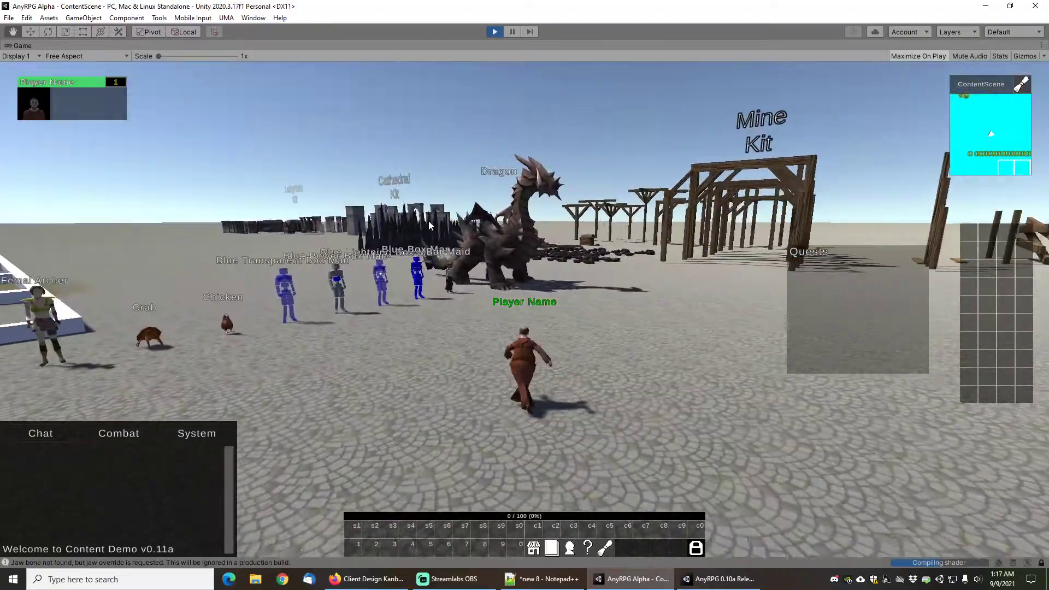
pyautogui.press('a')
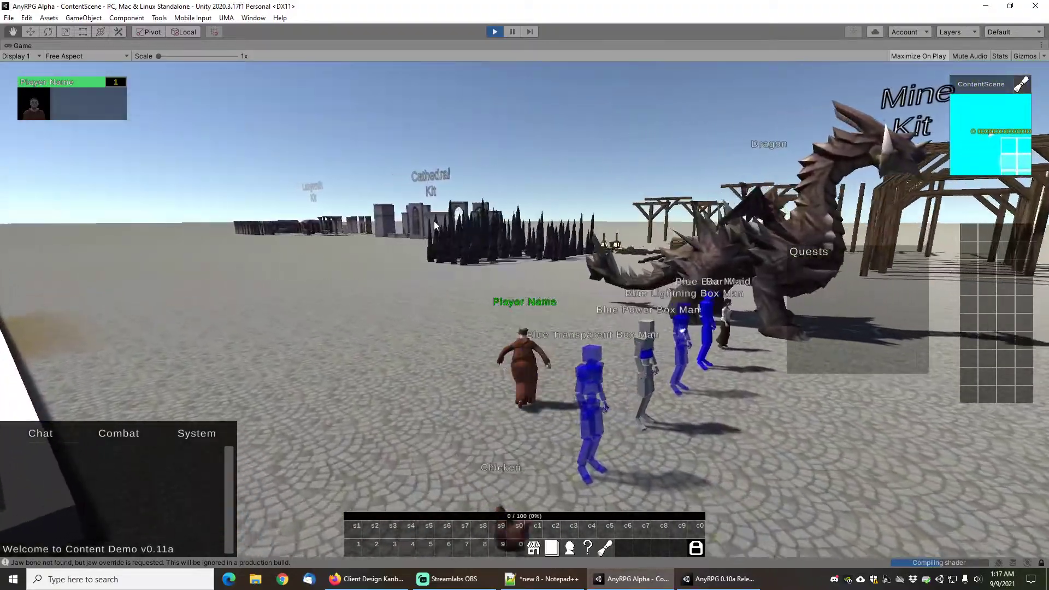
pyautogui.press('w')
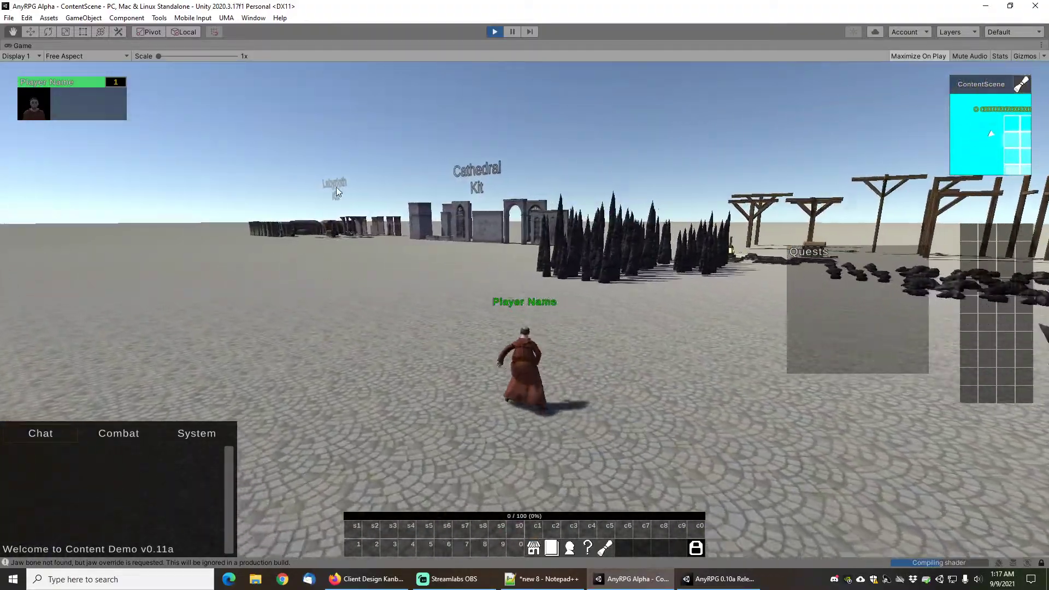
pyautogui.press('w')
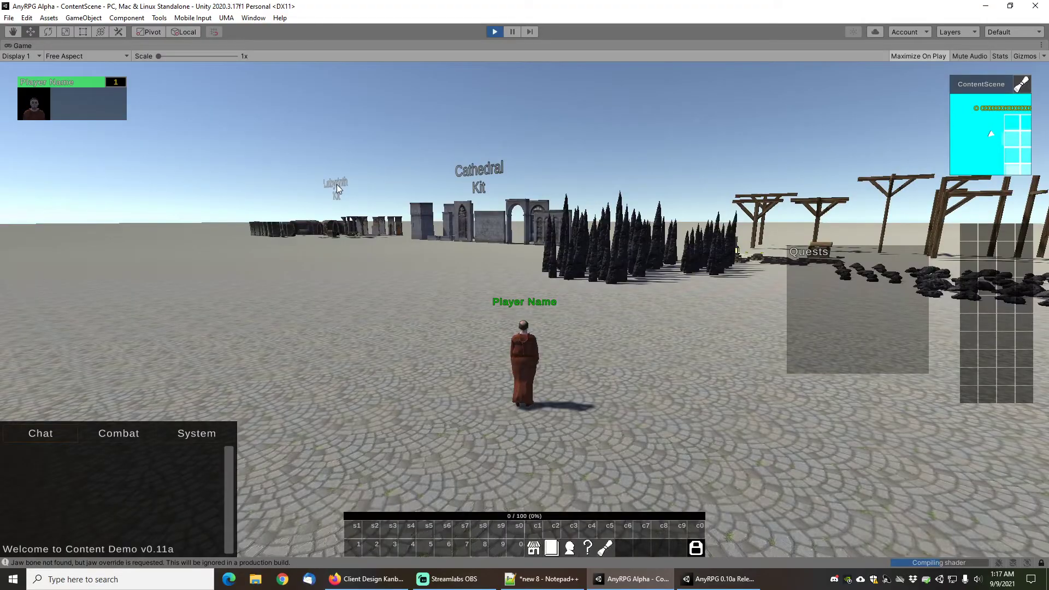
# Return to the character models and view the Blue Box Man variants, Bar Maid and Dragon from the front
pyautogui.press('d')
pyautogui.press('w')
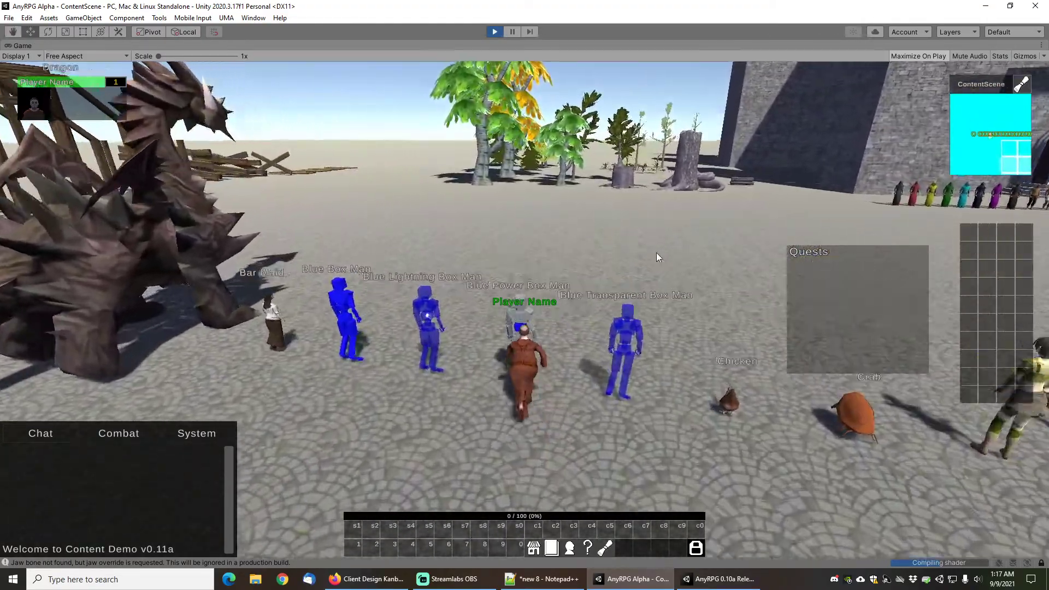
pyautogui.moveTo(657, 252); pyautogui.dragTo(498, 255, button='right')
pyautogui.press('d')
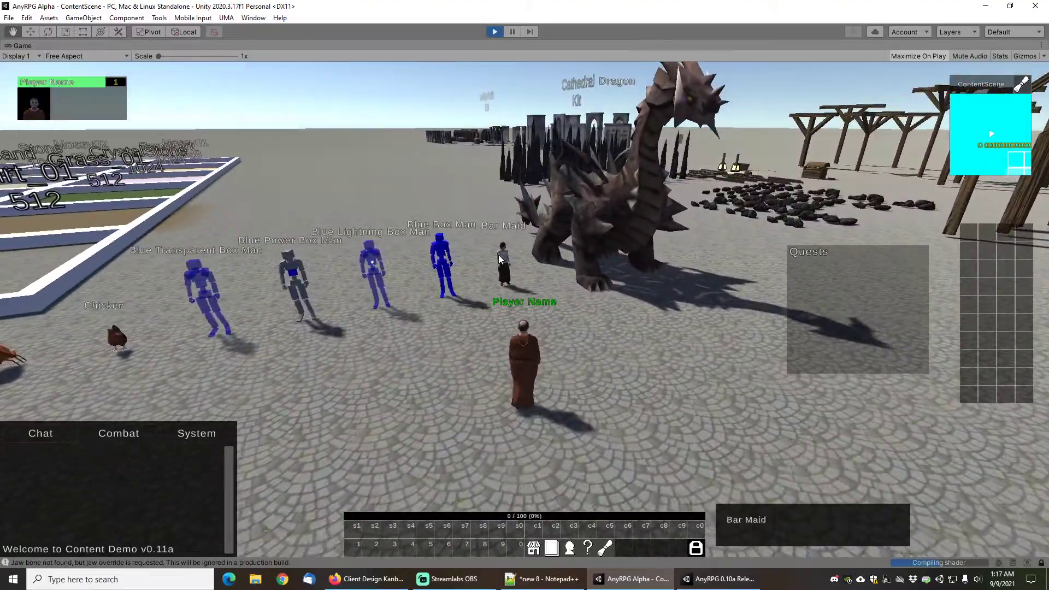
pyautogui.press('a')
pyautogui.press('d')
# Walk along the character model row from the Female Archer past the Goblin Warrior and Knight to the Zombie
pyautogui.press('w')
pyautogui.press('a')
pyautogui.press('a')
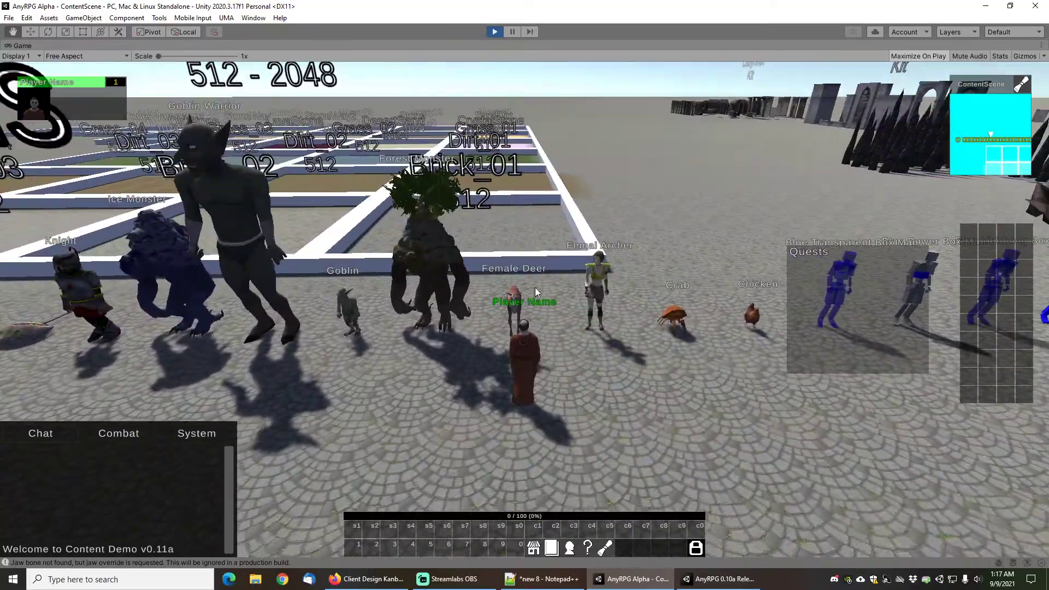
pyautogui.press('a')
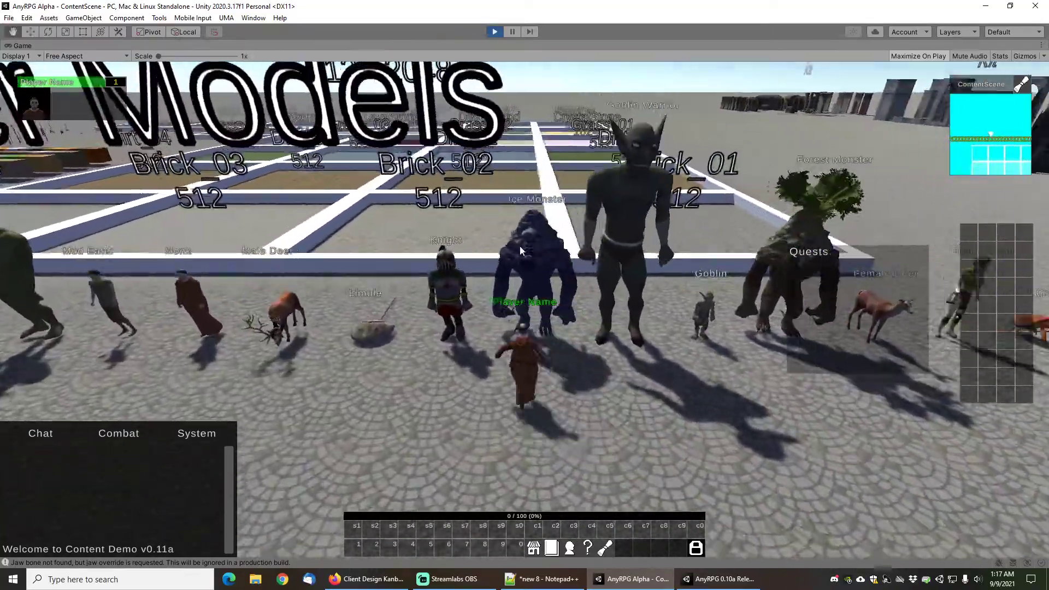
pyautogui.press('a')
pyautogui.press('w')
pyautogui.press('a')
pyautogui.press('d')
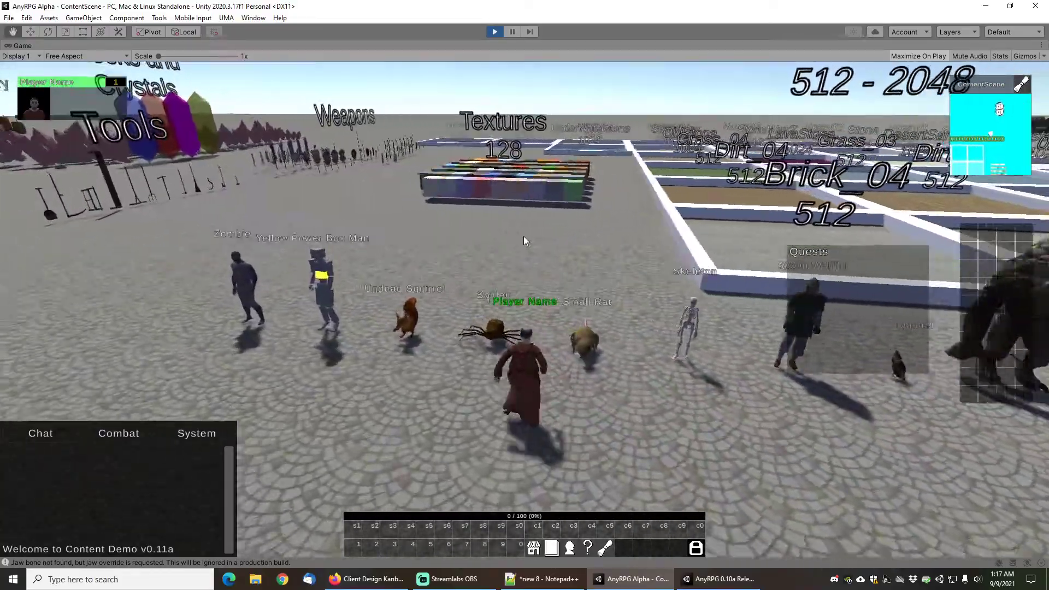
# Walk to the Textures 128 display and examine the rows of textured blocks up close
pyautogui.press('w')
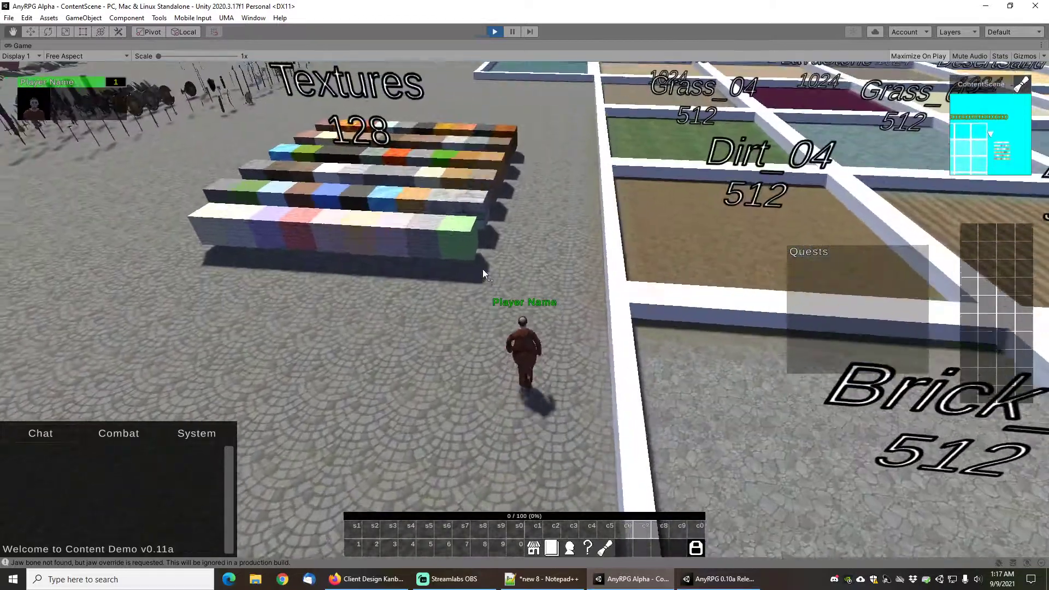
pyautogui.press('a')
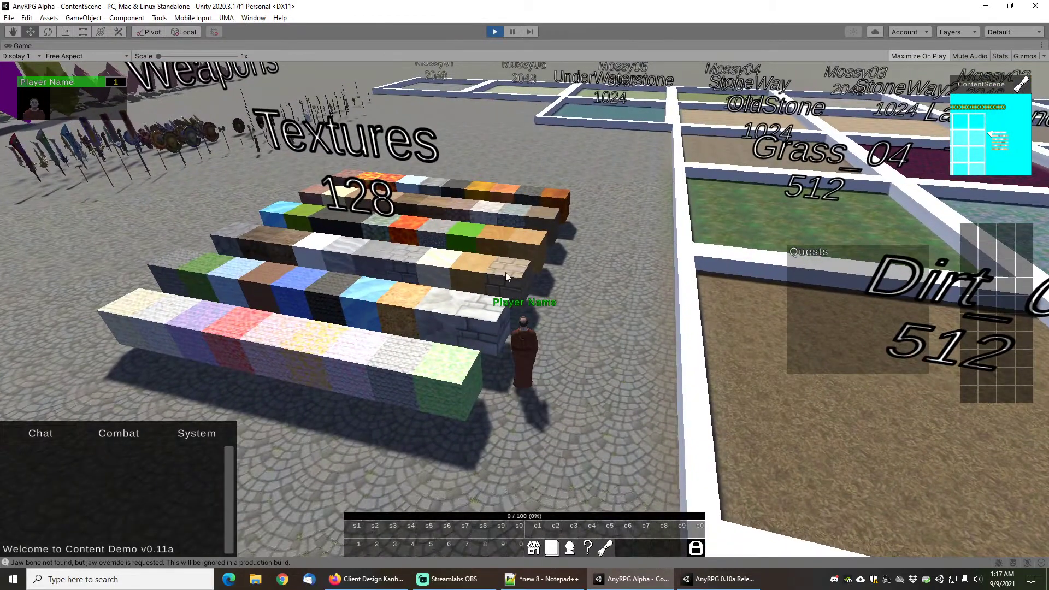
pyautogui.scroll(-1, 506, 272)
pyautogui.press('w')
pyautogui.scroll(1, 432, 355)
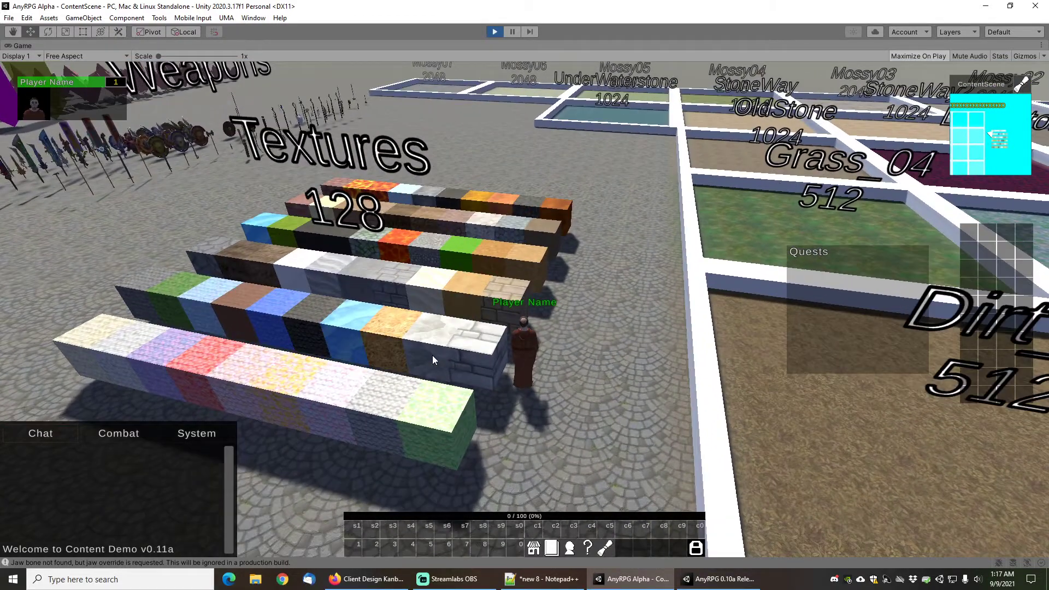
pyautogui.scroll(1, 433, 345)
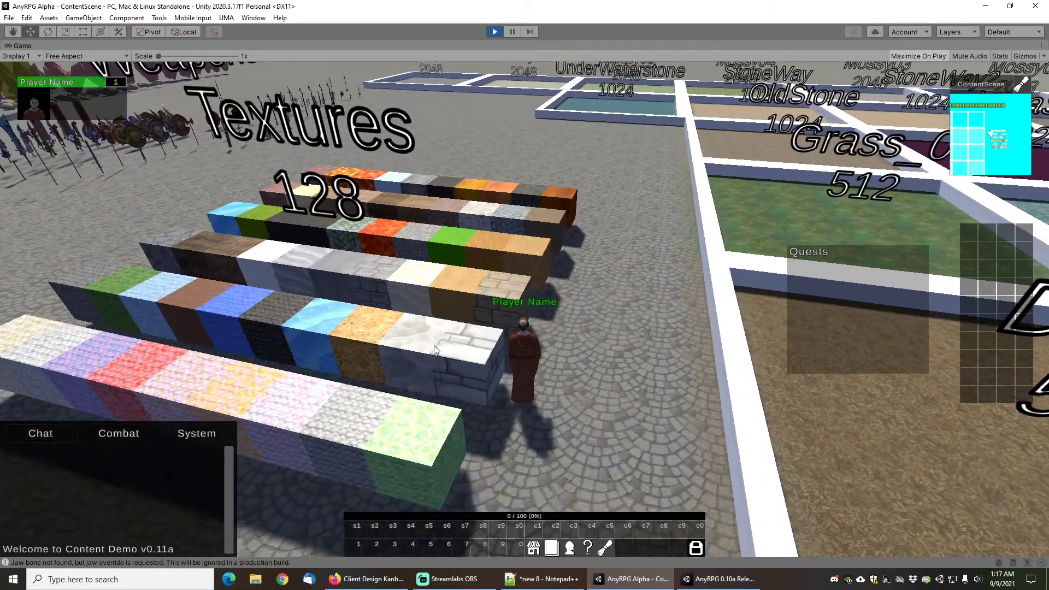
pyautogui.scroll(-1, 430, 343)
pyautogui.press('s')
# Jump onto the walls of the large texture tiles and walk across to the StoneWay 1024 and Mossy 2048 samples
pyautogui.moveTo(444, 267); pyautogui.dragTo(480, 257)
pyautogui.press('w')
pyautogui.moveTo(480, 257)
pyautogui.mouseDown(button='right')
pyautogui.moveTo(524, 257)
pyautogui.moveTo(471, 260)
pyautogui.mouseUp(button='right')
pyautogui.press('space')
pyautogui.press('w')
pyautogui.press('space')
pyautogui.press('w')
pyautogui.press('w')
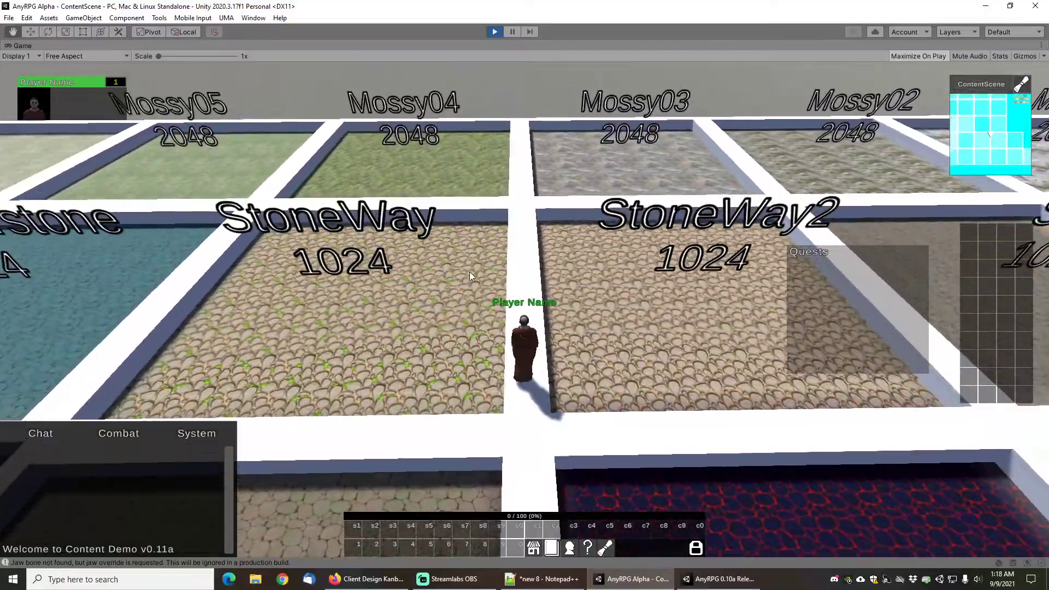
# Leave the texture tiles and run through the Weapons display toward the Tools row
pyautogui.moveTo(468, 263); pyautogui.dragTo(359, 259, button='right')
pyautogui.press('w')
pyautogui.press('w')
pyautogui.press('a')
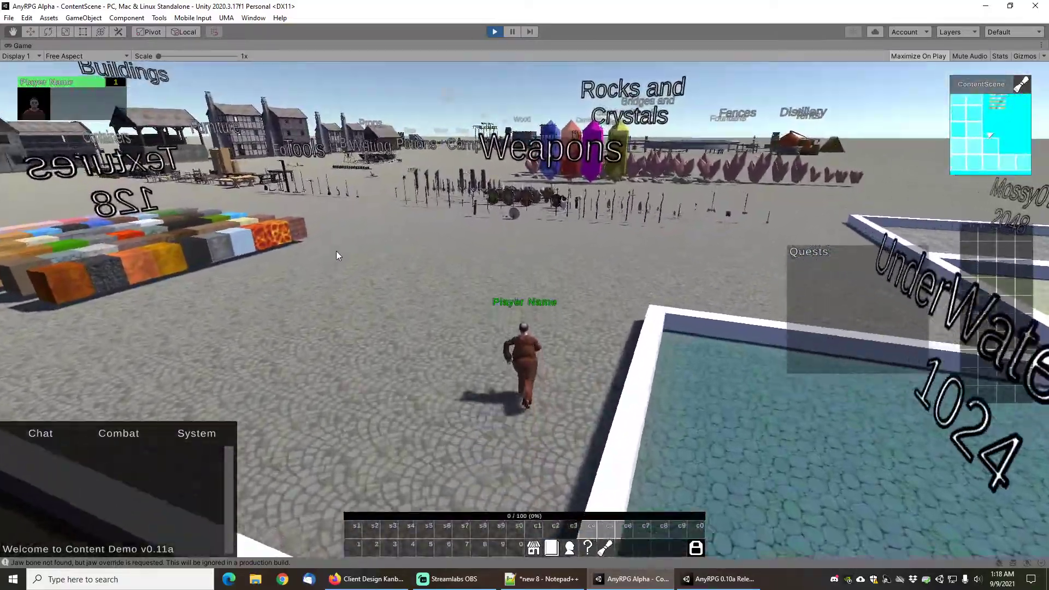
pyautogui.press('w')
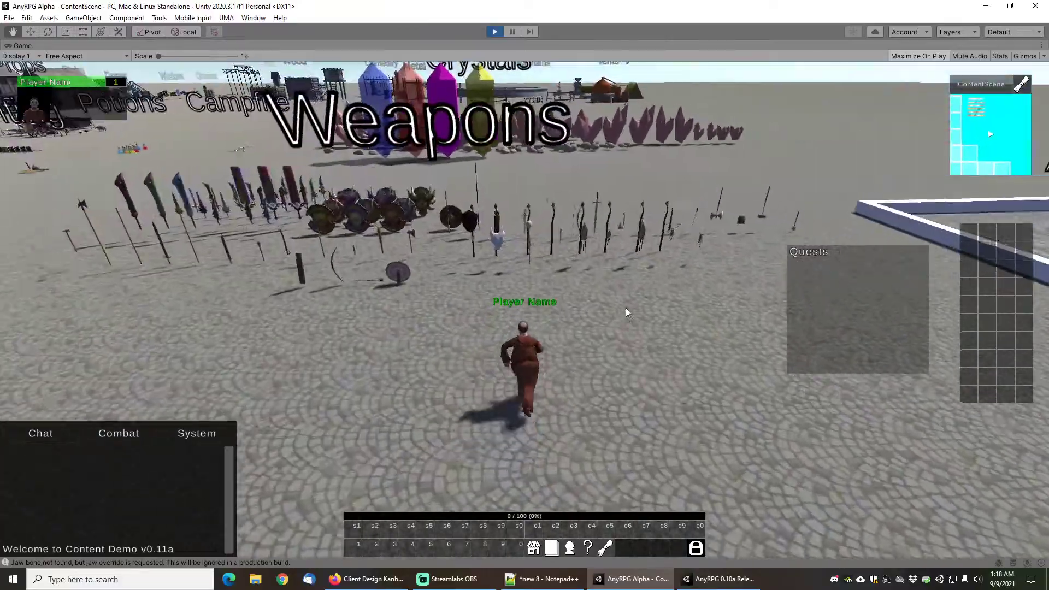
pyautogui.press('w')
pyautogui.press('a')
pyautogui.press('w')
pyautogui.press('a')
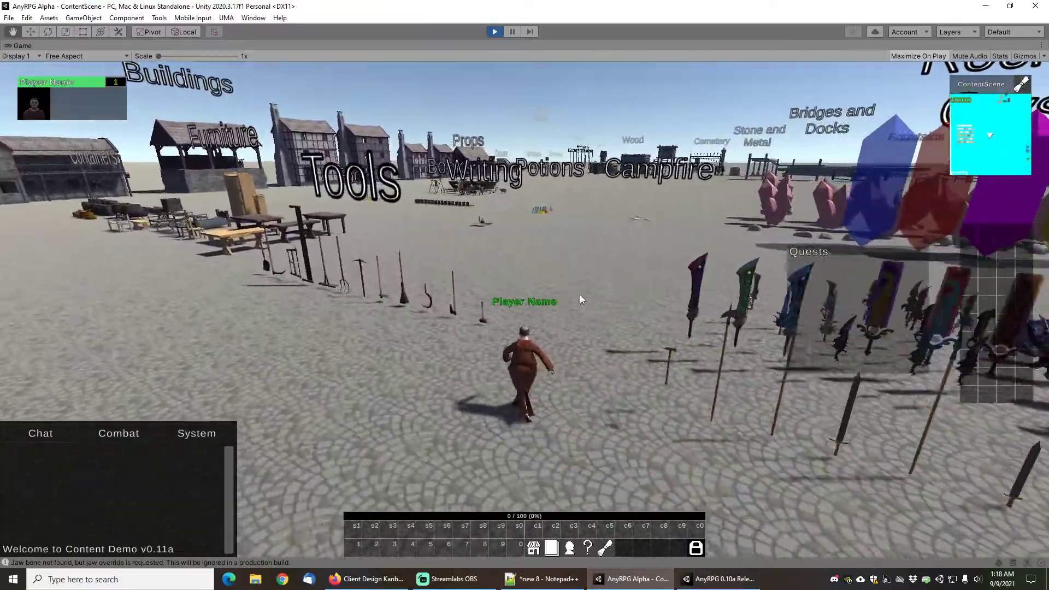
# Run past the Tools row to view the Furniture and Containers displays
pyautogui.press('w')
pyautogui.press('a')
pyautogui.press('w')
pyautogui.press('a')
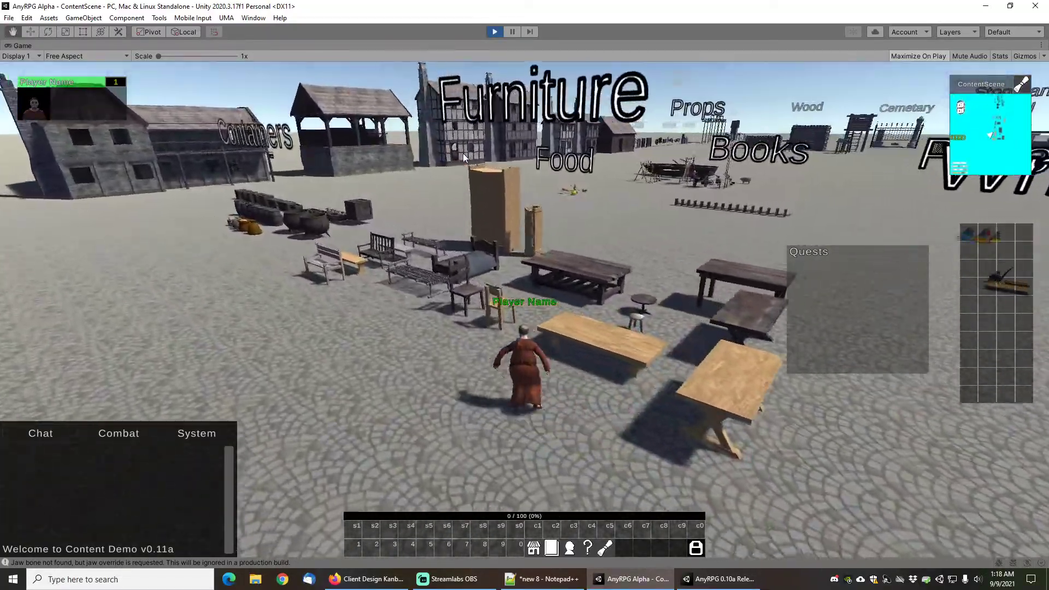
pyautogui.press('w')
pyautogui.press('a')
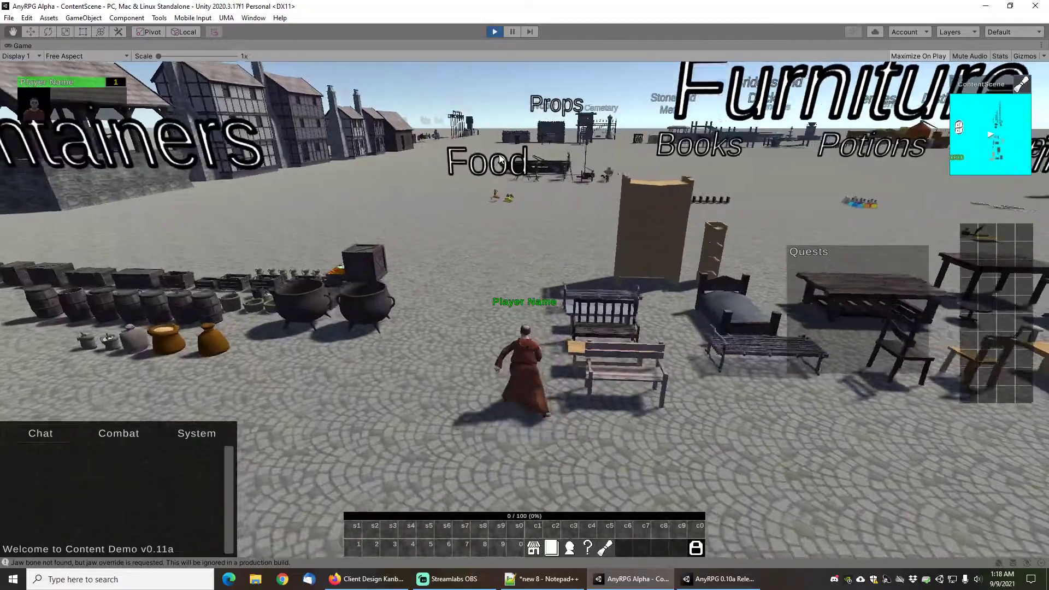
# Run past the Food, Books and Props displays toward the Structures area to view Wood, Stone and Metal, and Bridges and Docks
pyautogui.press('w')
pyautogui.press('d')
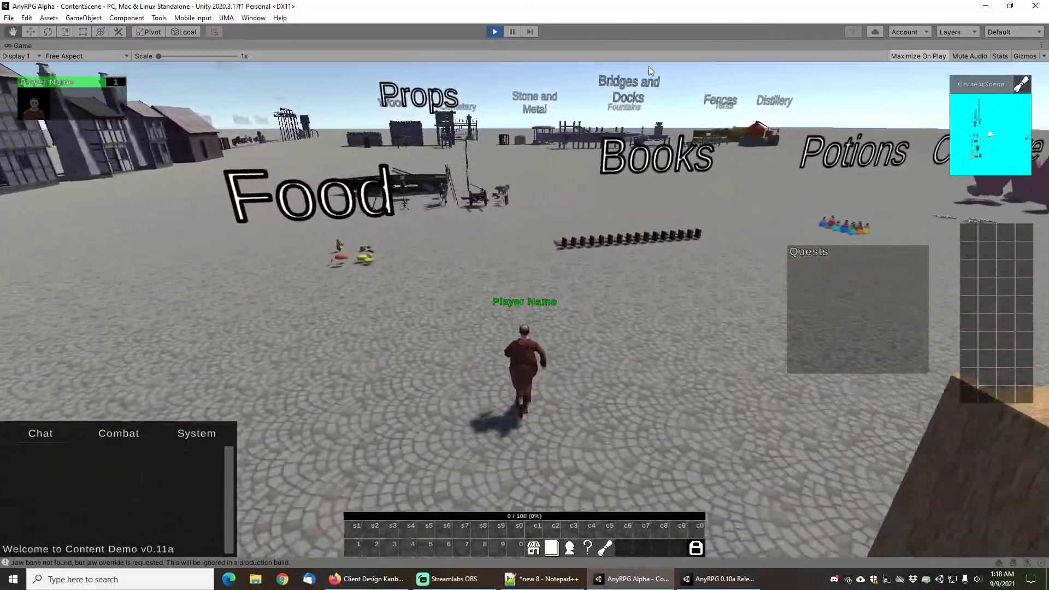
pyautogui.press('w')
pyautogui.moveTo(568, 180); pyautogui.dragTo(528, 149, button='right')
pyautogui.press('w')
pyautogui.press('w')
pyautogui.press('d')
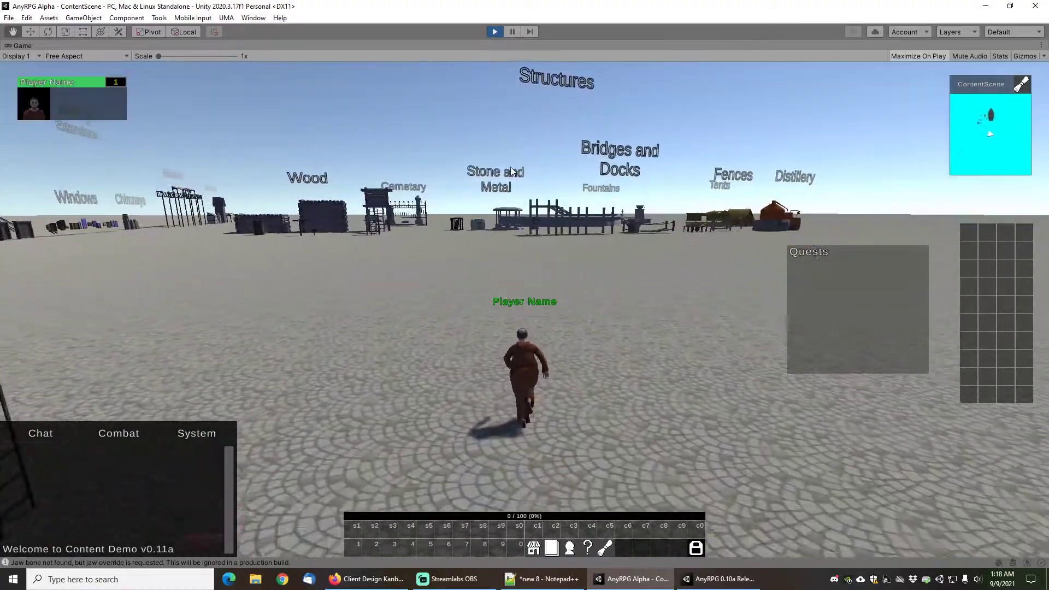
pyautogui.press('w')
pyautogui.press('a')
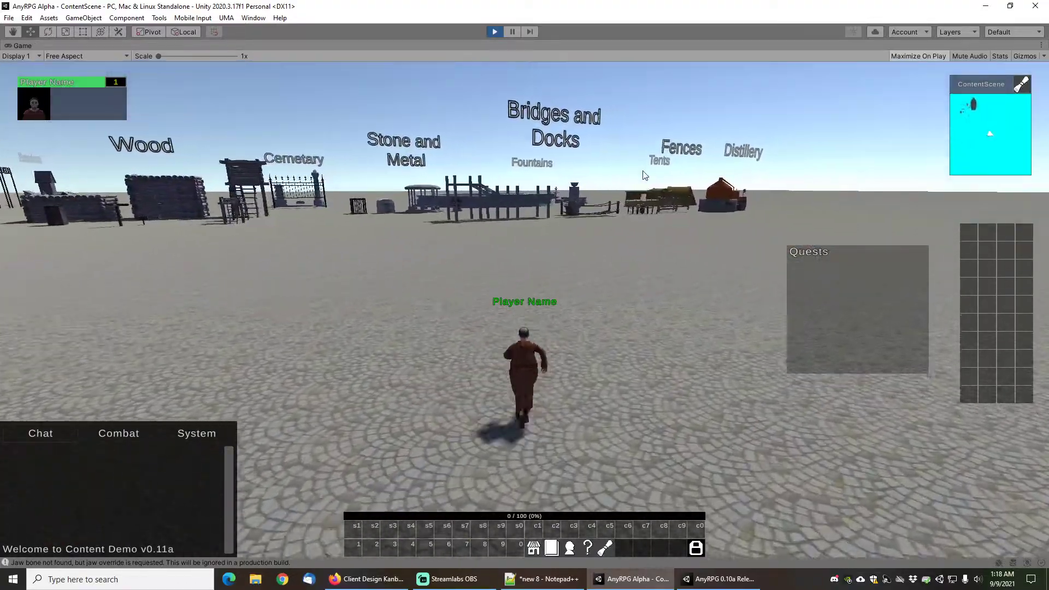
# Turn past the Wood and Cemetary displays and run toward the Doors, Stairs, Windows and Chimneys rows
pyautogui.press('w')
pyautogui.press('a')
pyautogui.press('w')
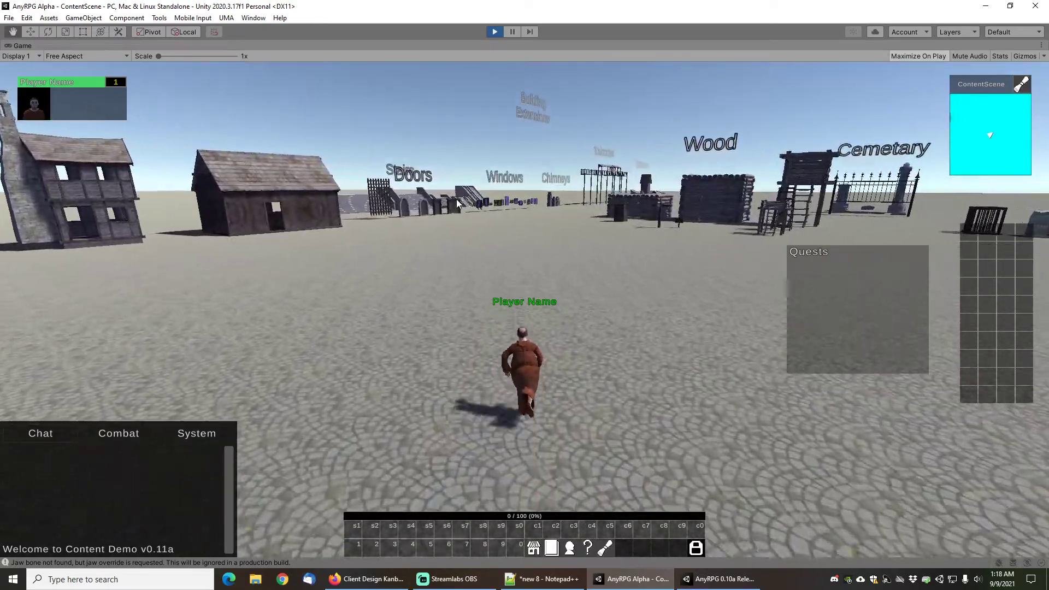
pyautogui.press('w')
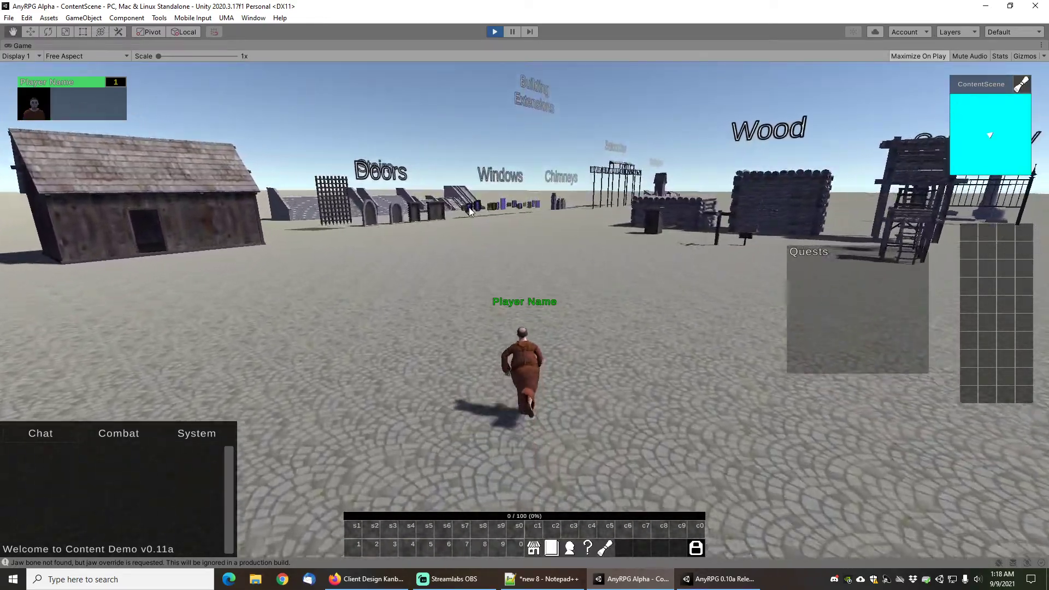
pyautogui.press('w')
pyautogui.moveTo(432, 209); pyautogui.dragTo(444, 179)
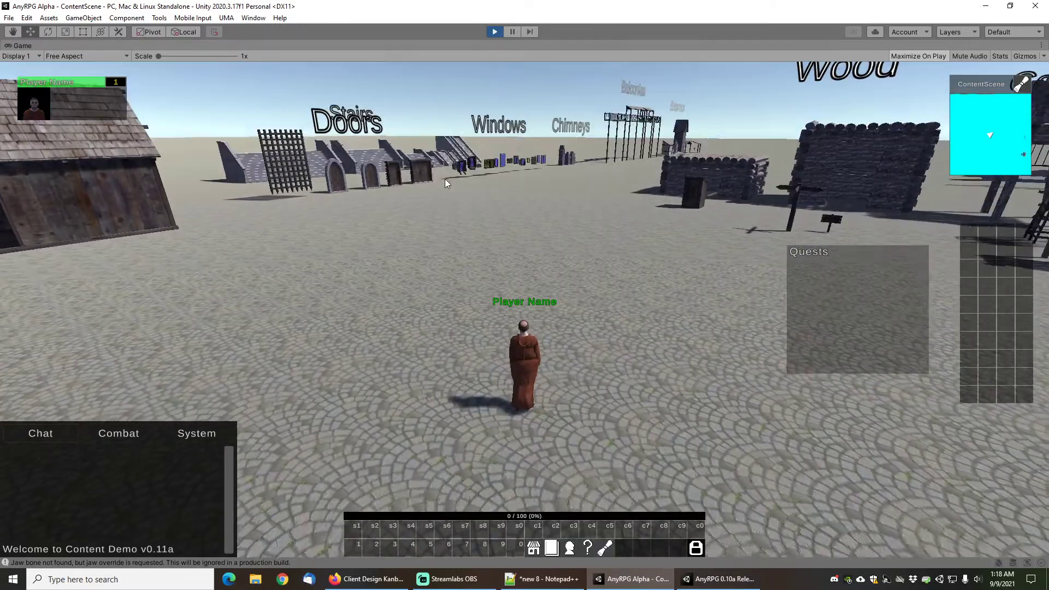
pyautogui.press('w')
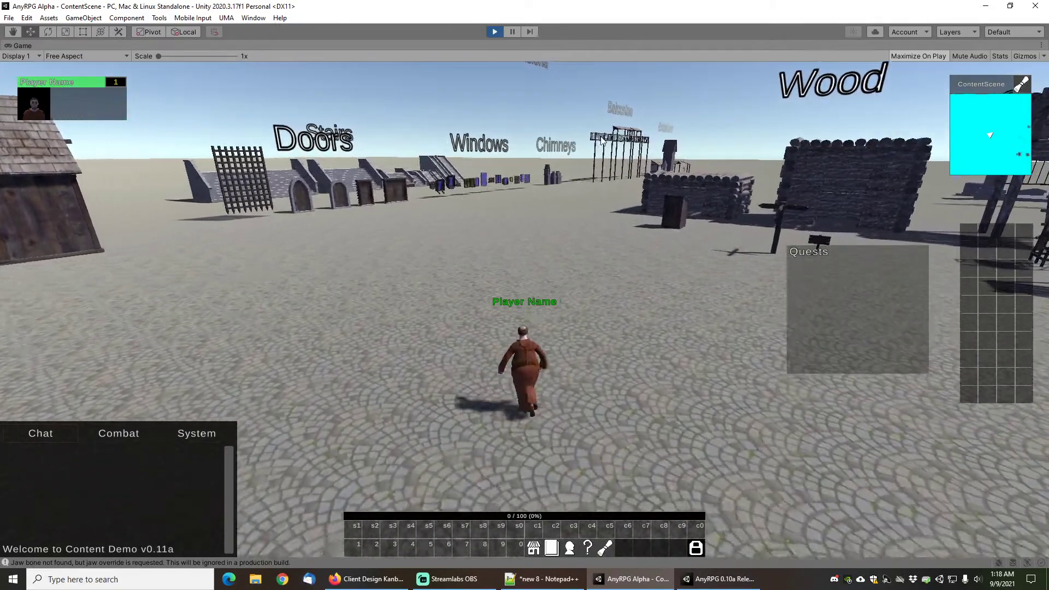
# Run up to the wooden building's doorway to look inside, and back away to view the neighbouring timber-framed houses
pyautogui.moveTo(605, 156); pyautogui.dragTo(542, 156, button='right')
pyautogui.press('w')
pyautogui.scroll(3, 552, 227)
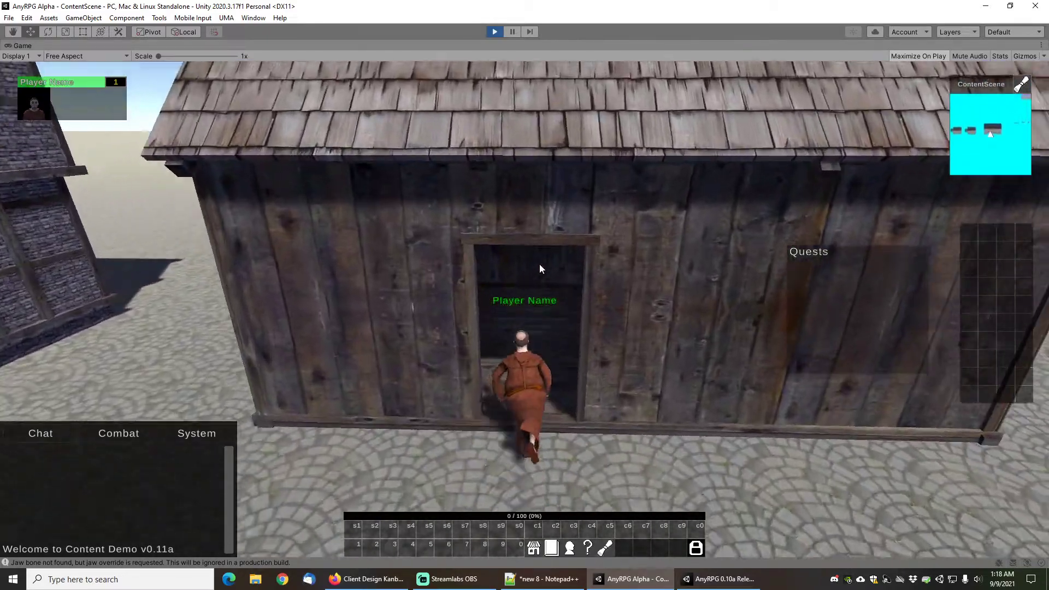
pyautogui.moveTo(539, 269); pyautogui.dragTo(415, 270, button='right')
pyautogui.moveTo(295, 265); pyautogui.dragTo(415, 245, button='right')
pyautogui.moveTo(415, 244); pyautogui.dragTo(478, 249)
pyautogui.scroll(-3, 477, 249)
pyautogui.press('s')
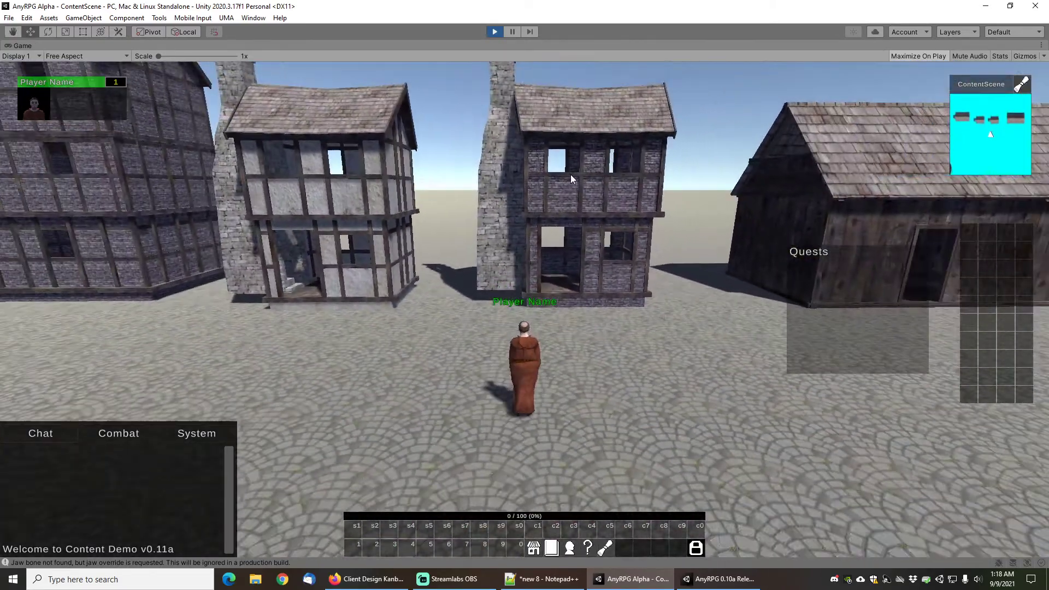
# Run past the timber-framed houses to the arched entrance of the large stone building
pyautogui.press('a')
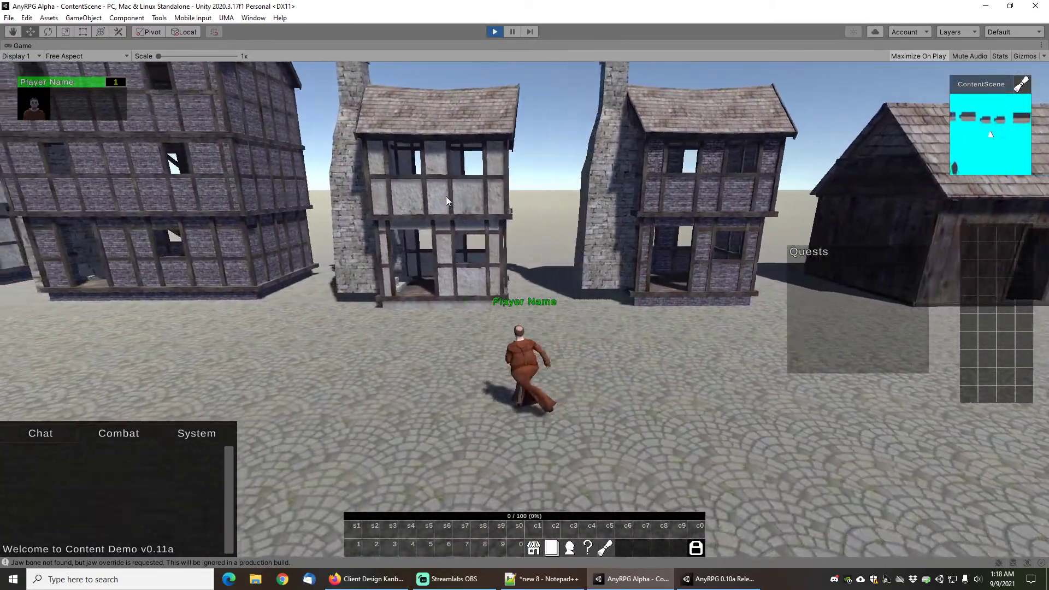
pyautogui.moveTo(446, 197); pyautogui.dragTo(490, 223)
pyautogui.press('w')
pyautogui.moveTo(490, 222); pyautogui.dragTo(491, 255, button='right')
pyautogui.press('q')
pyautogui.moveTo(492, 254); pyautogui.dragTo(579, 254)
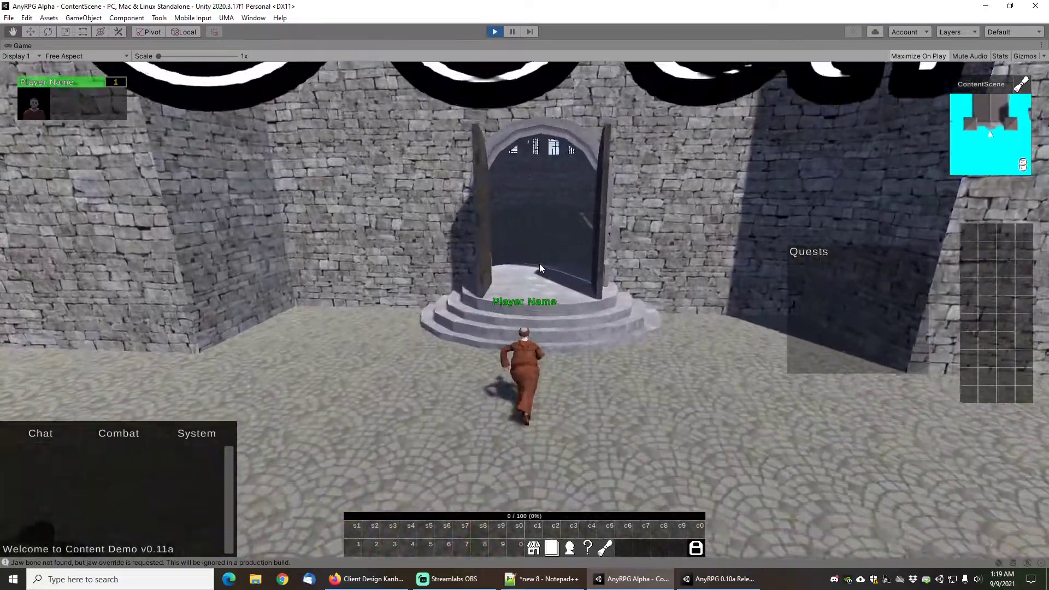
# Enter the stone building to examine its hall and windows, and end the Content Demo play session
pyautogui.press('w')
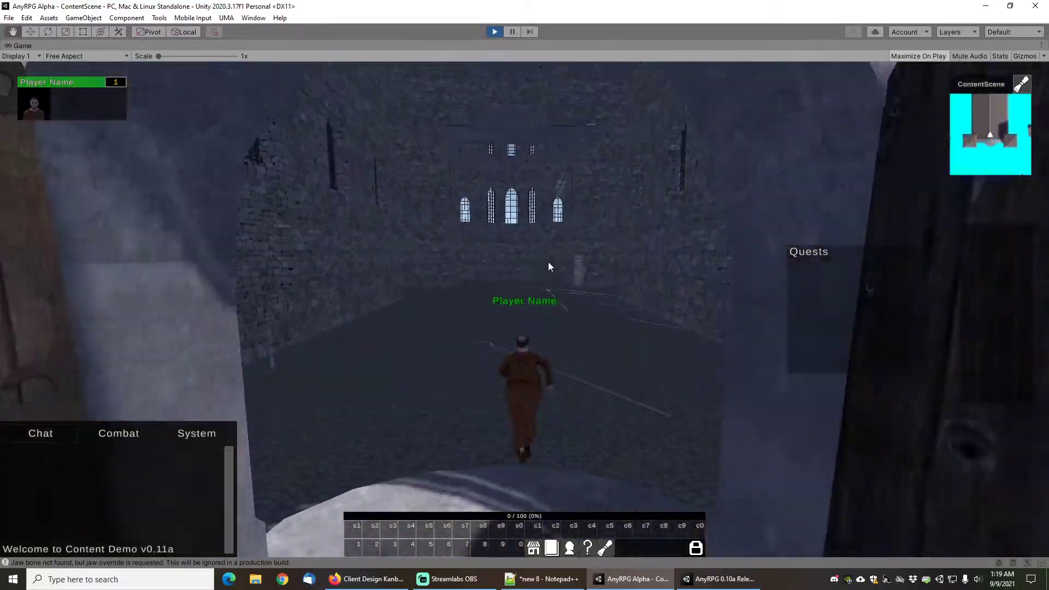
pyautogui.moveTo(549, 263); pyautogui.dragTo(307, 266)
pyautogui.press('w')
pyautogui.press('w')
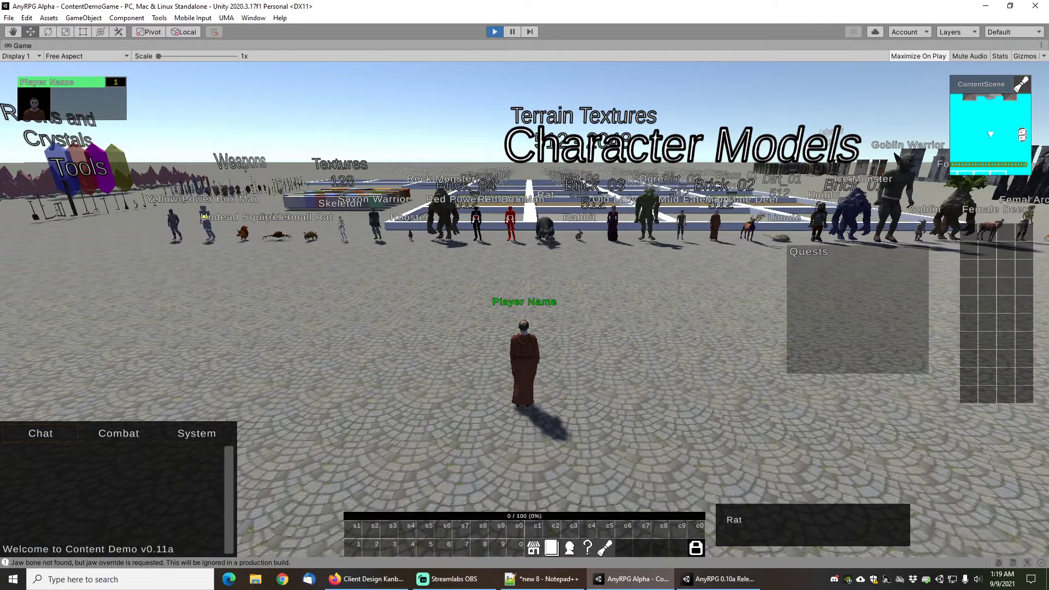
pyautogui.click(494, 31)
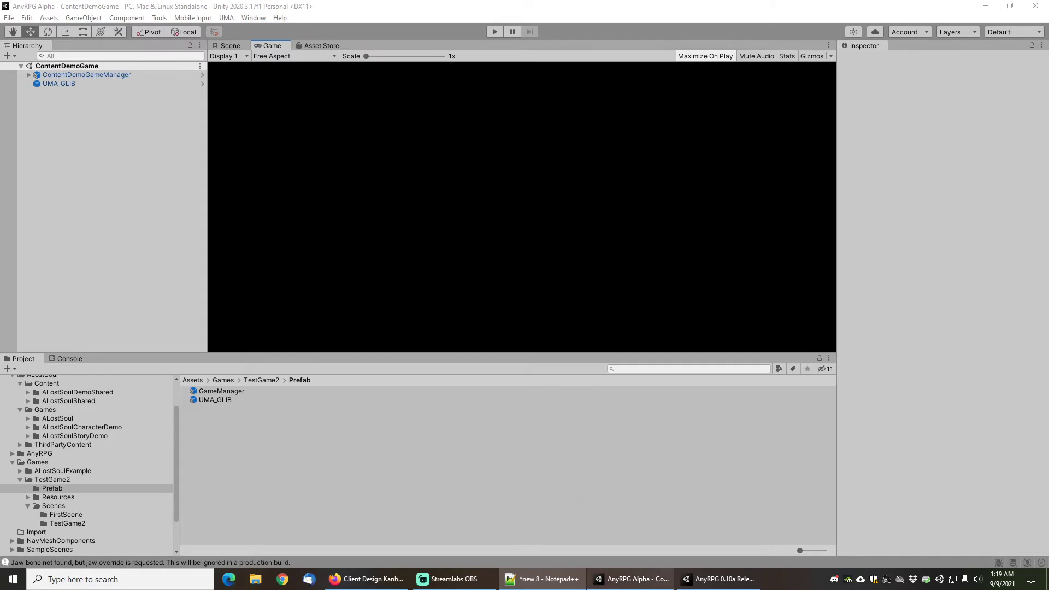
# Switch to the AnyRPG 0.10a Release Unity project, run A Lost Soul Example and load the level 17 Ranger save in ExampleSunTemple
pyautogui.hotkey('alt', 'Tab')
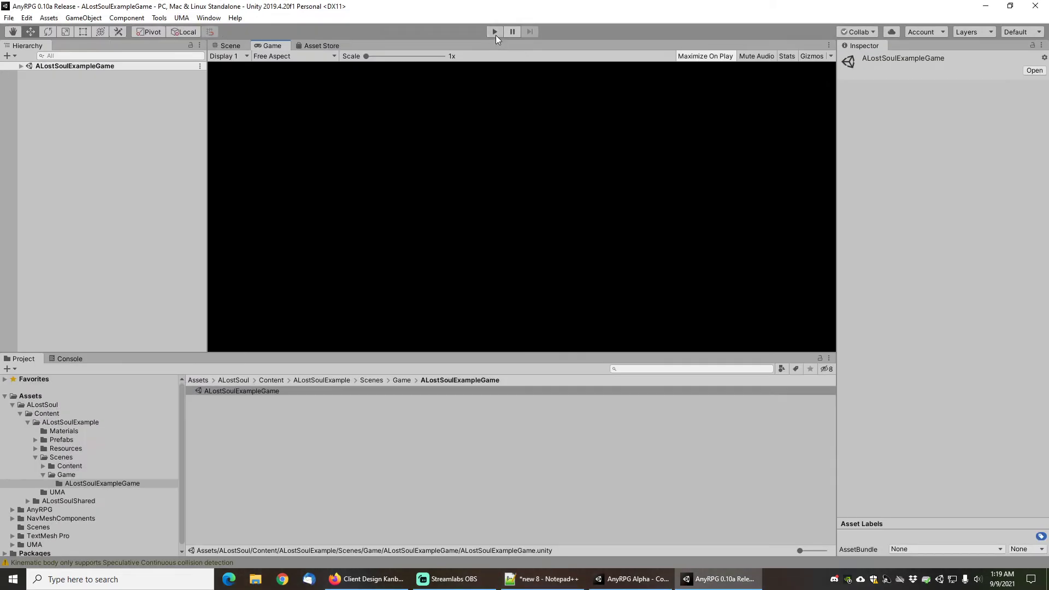
pyautogui.click(496, 35)
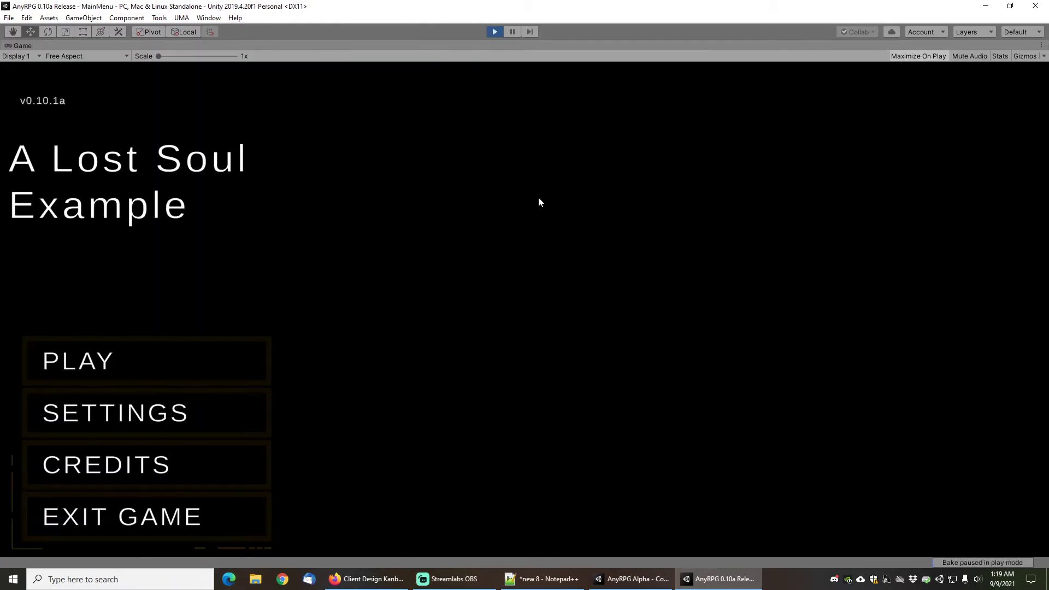
pyautogui.click(180, 361)
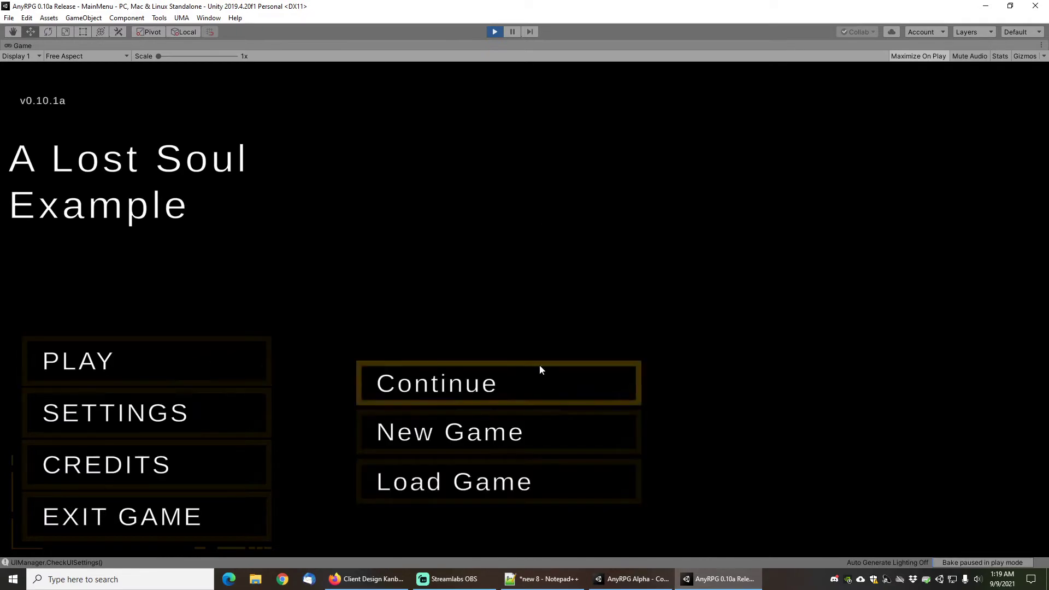
pyautogui.click(476, 488)
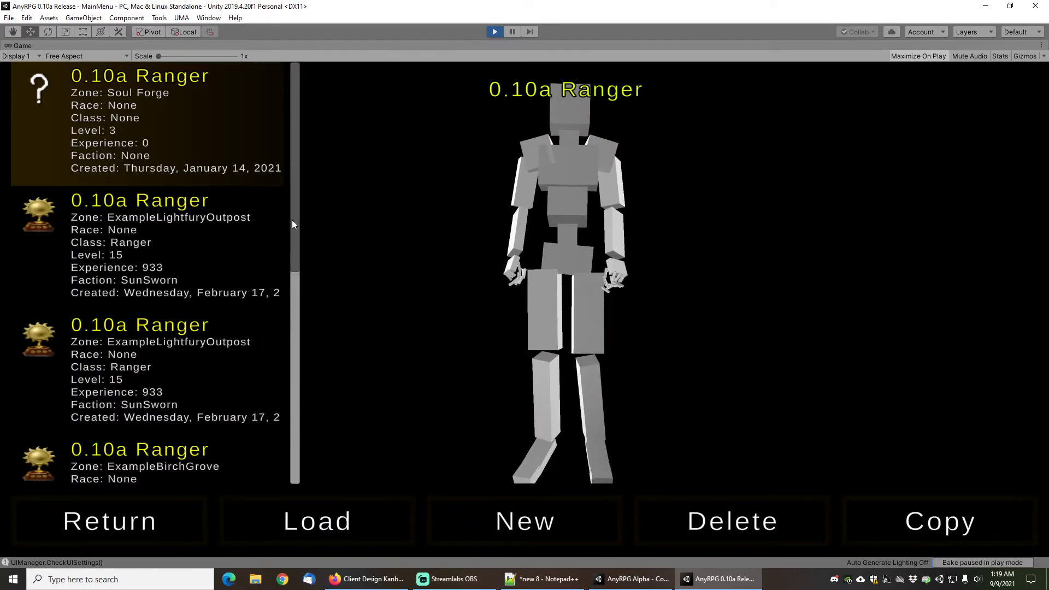
pyautogui.moveTo(292, 224); pyautogui.dragTo(297, 439)
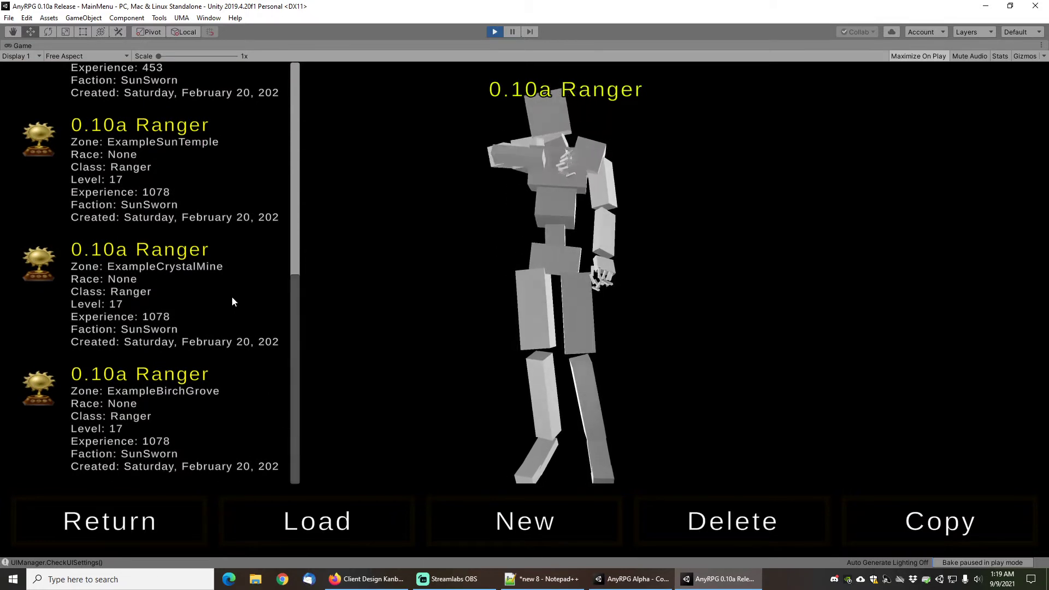
pyautogui.click(162, 190)
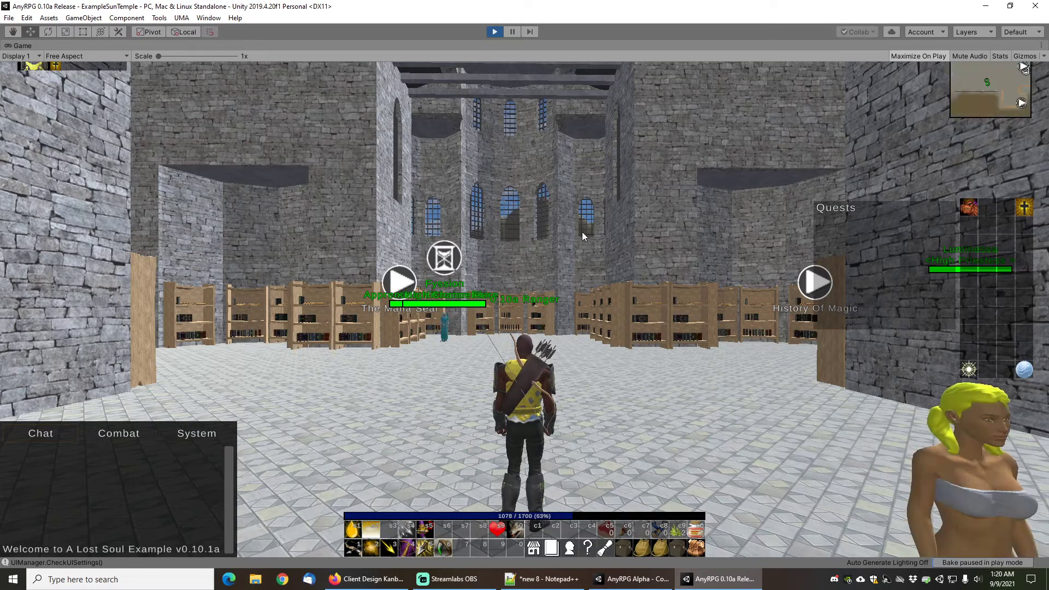
# Turn on the rendering statistics and examine the frame rate and batch values while moving around the Sun Temple
pyautogui.moveTo(587, 231); pyautogui.dragTo(587, 248)
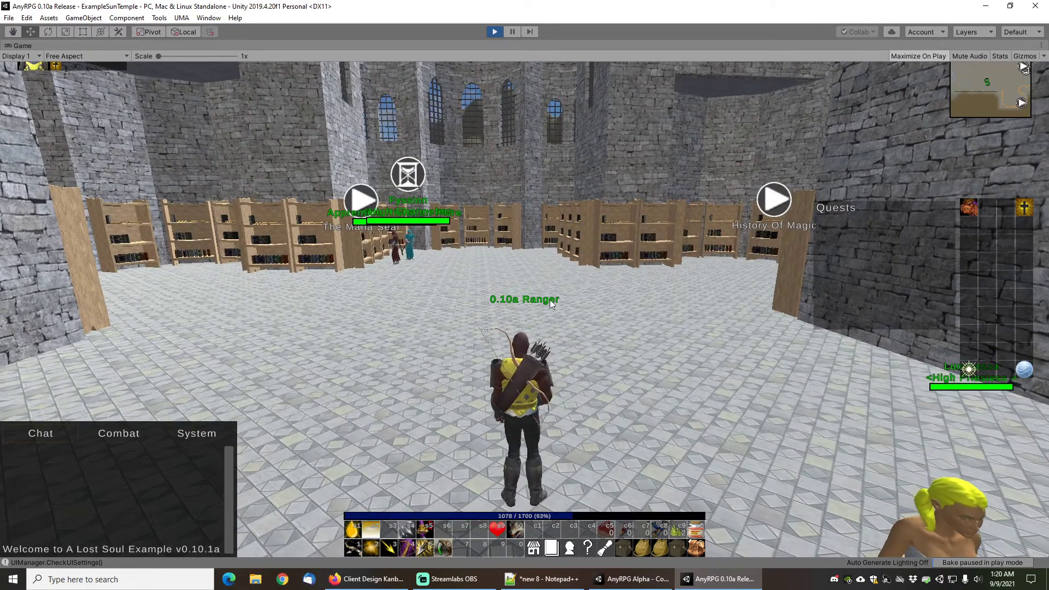
pyautogui.click(1001, 56)
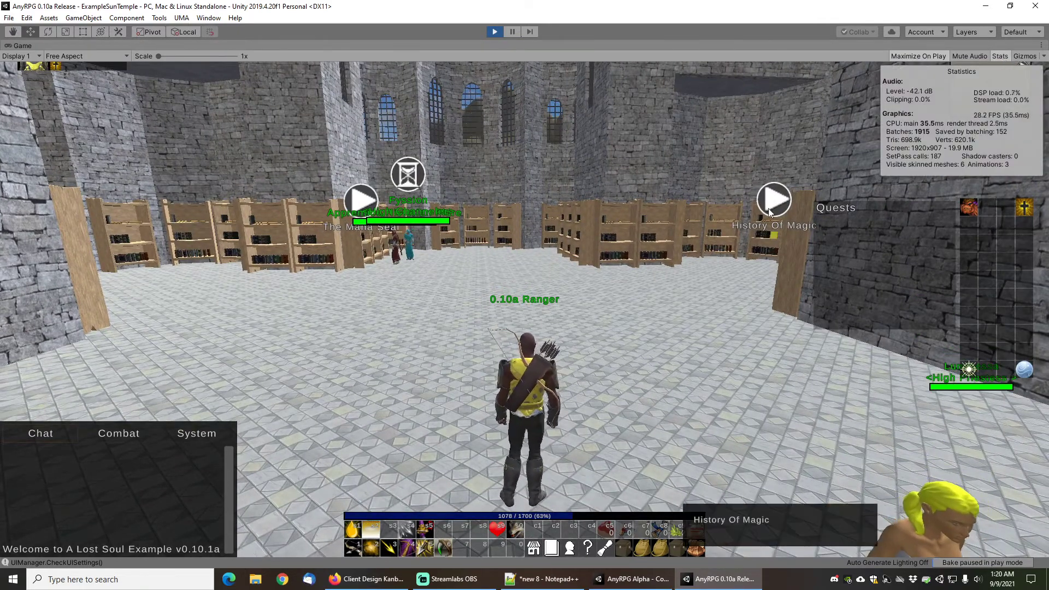
pyautogui.press('a')
pyautogui.press('a')
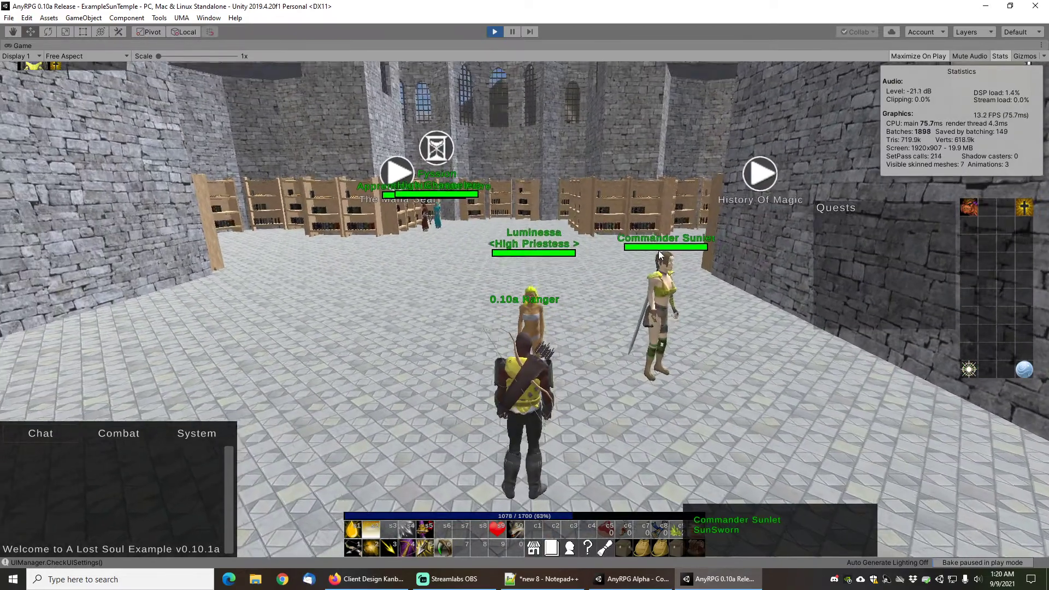
pyautogui.press('d')
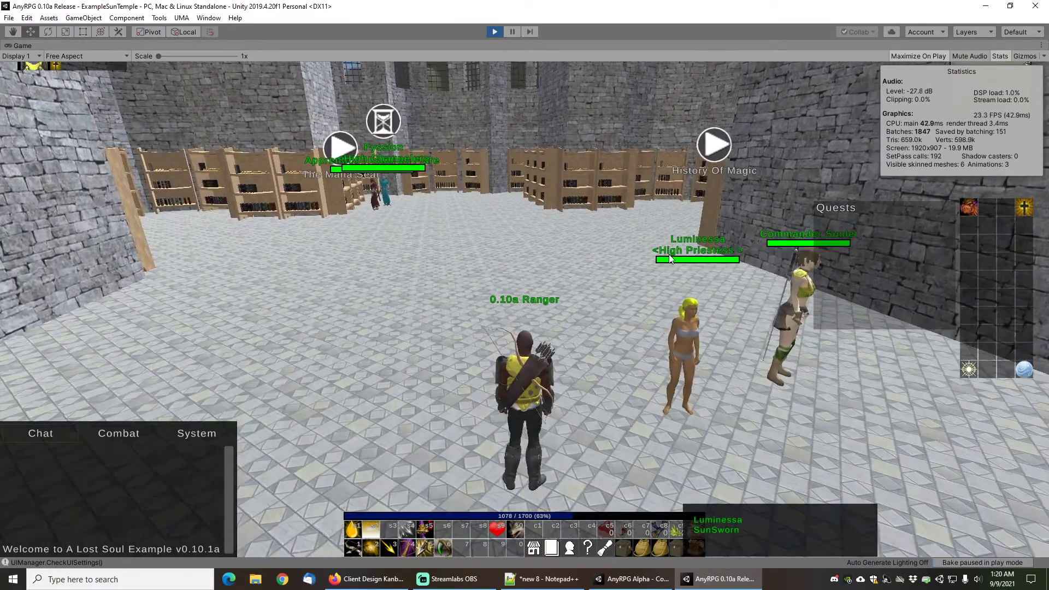
pyautogui.press('w')
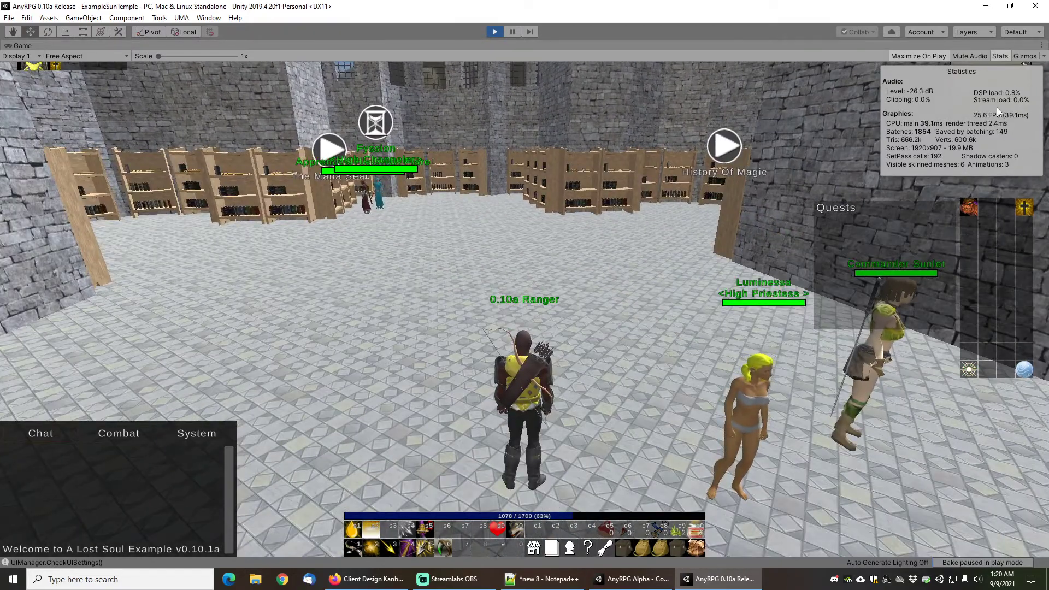
pyautogui.moveTo(568, 244); pyautogui.dragTo(550, 234, button='right')
pyautogui.press('s')
pyautogui.press('w')
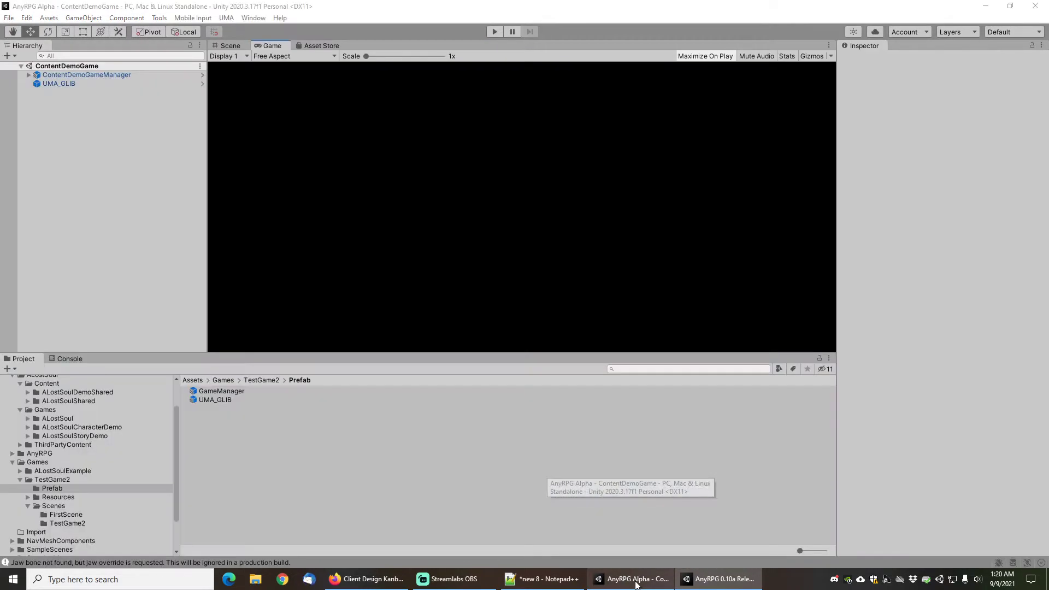
pyautogui.click(495, 31)
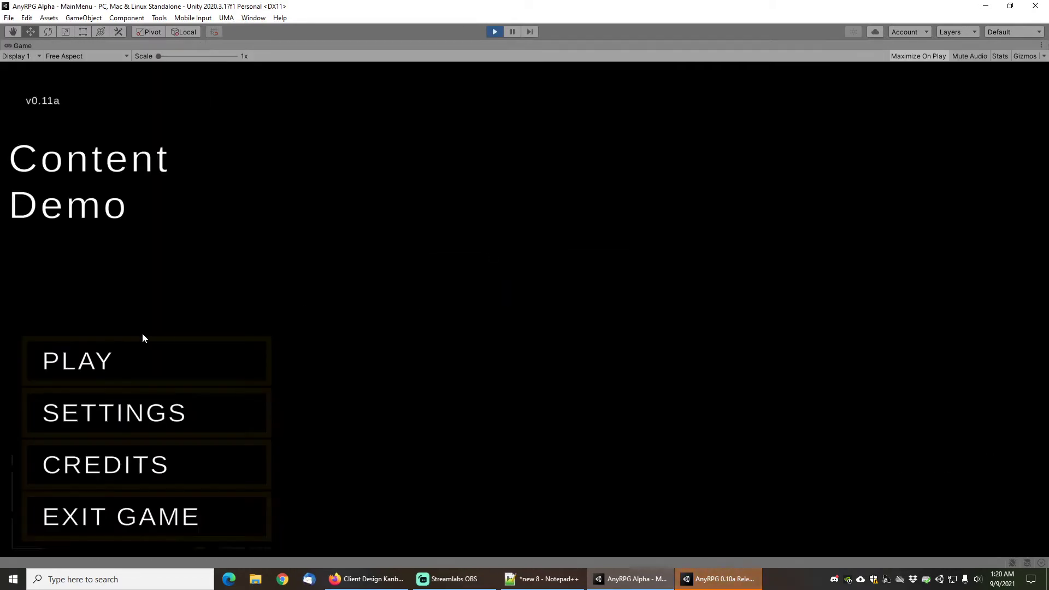
pyautogui.click(101, 364)
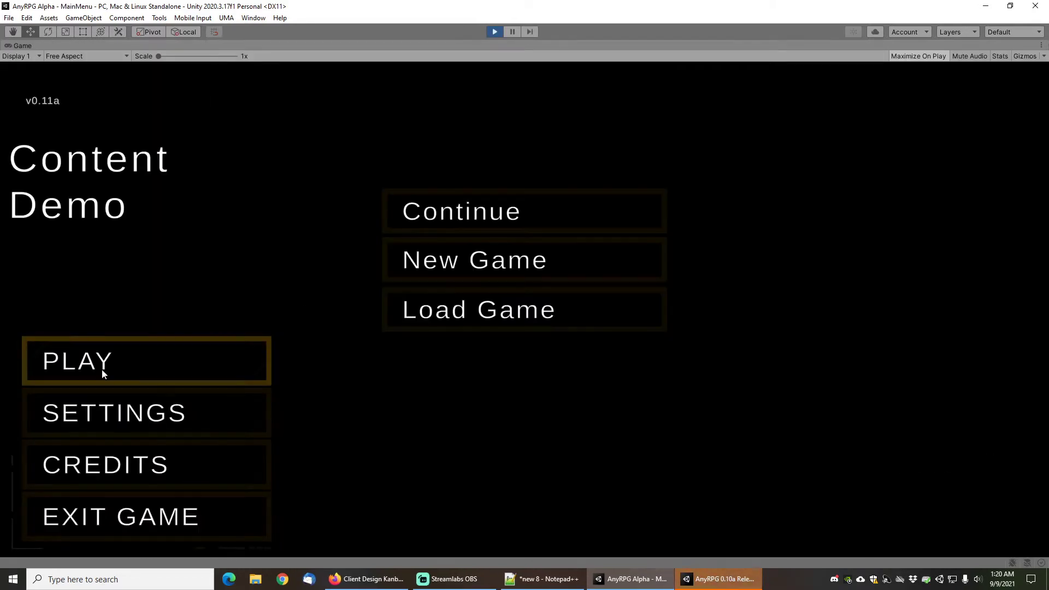
pyautogui.click(531, 313)
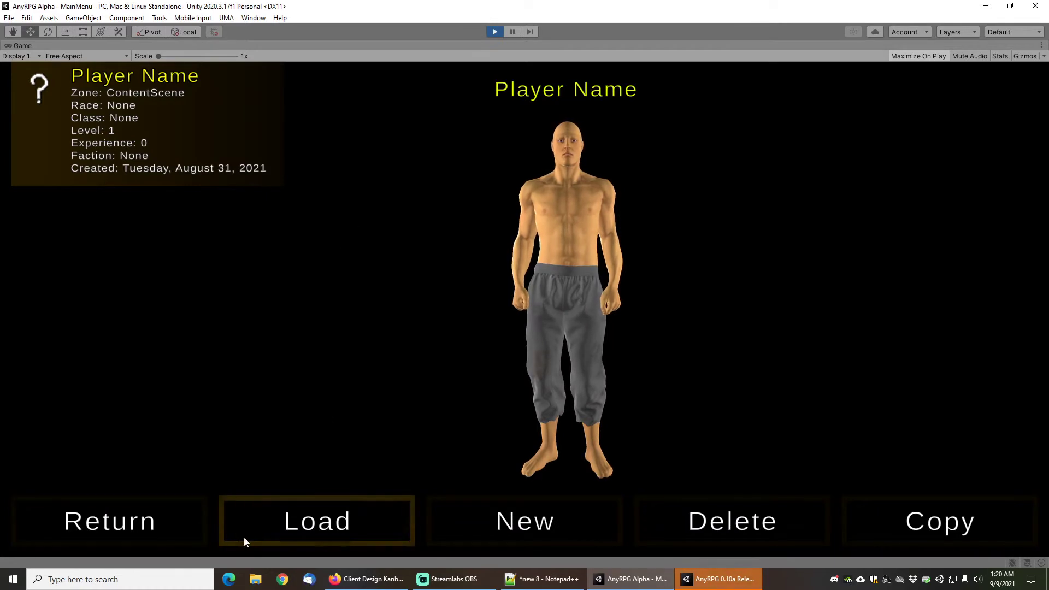
pyautogui.click(157, 529)
pyautogui.click(132, 520)
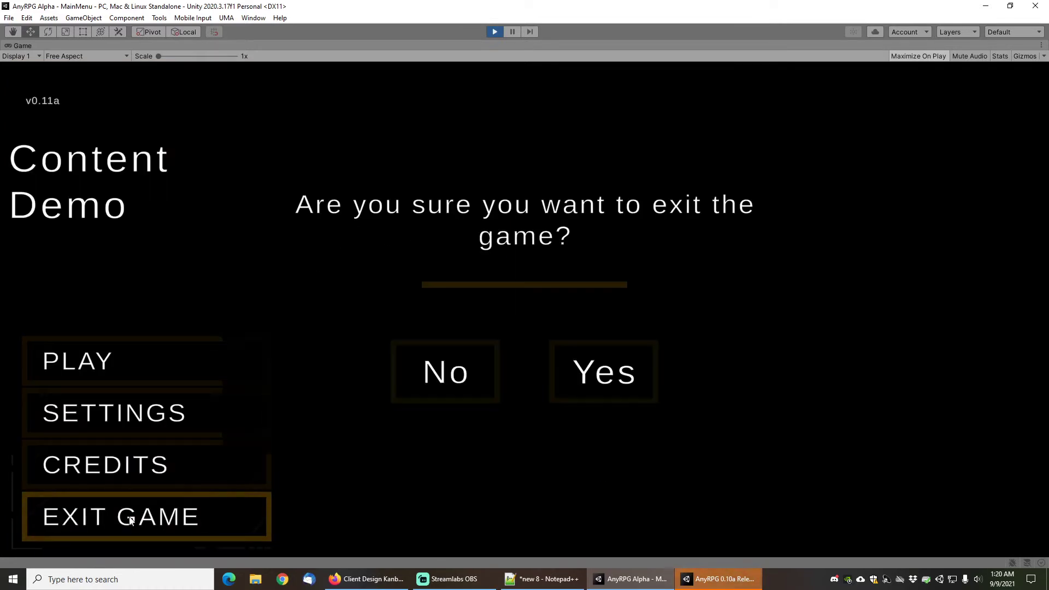
pyautogui.click(603, 372)
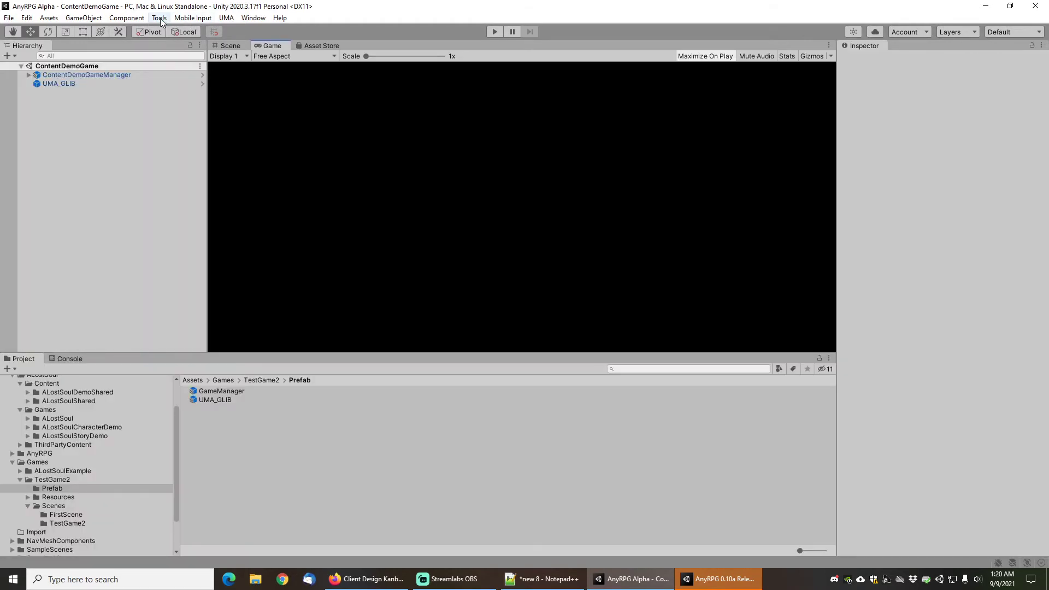
# Load A Lost Soul Story Demo Game from the AnyRPG welcome window and run it in play mode
pyautogui.moveTo(168, 34)
pyautogui.click(261, 46)
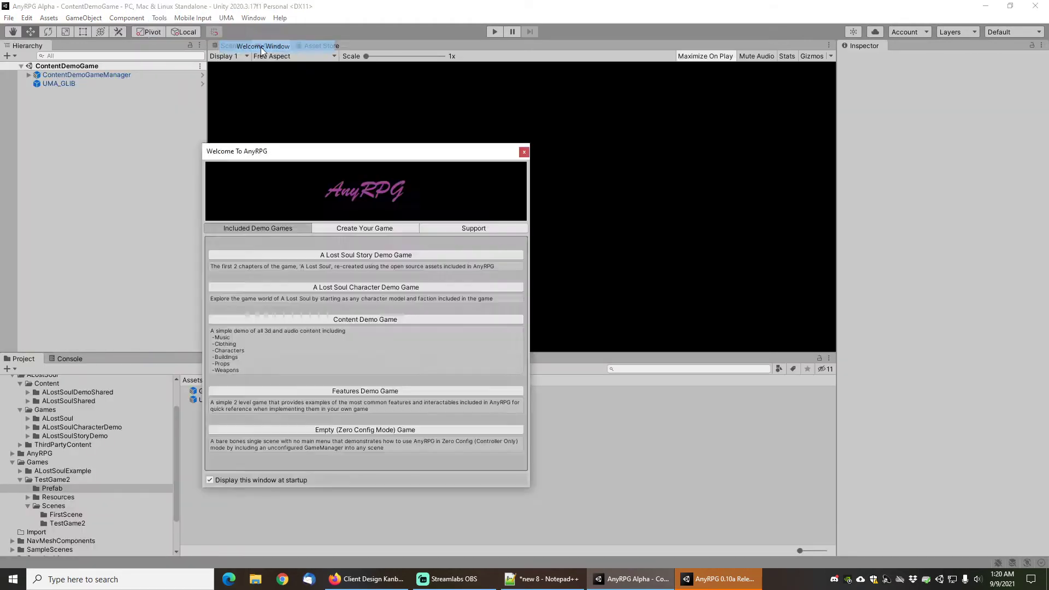
pyautogui.click(360, 256)
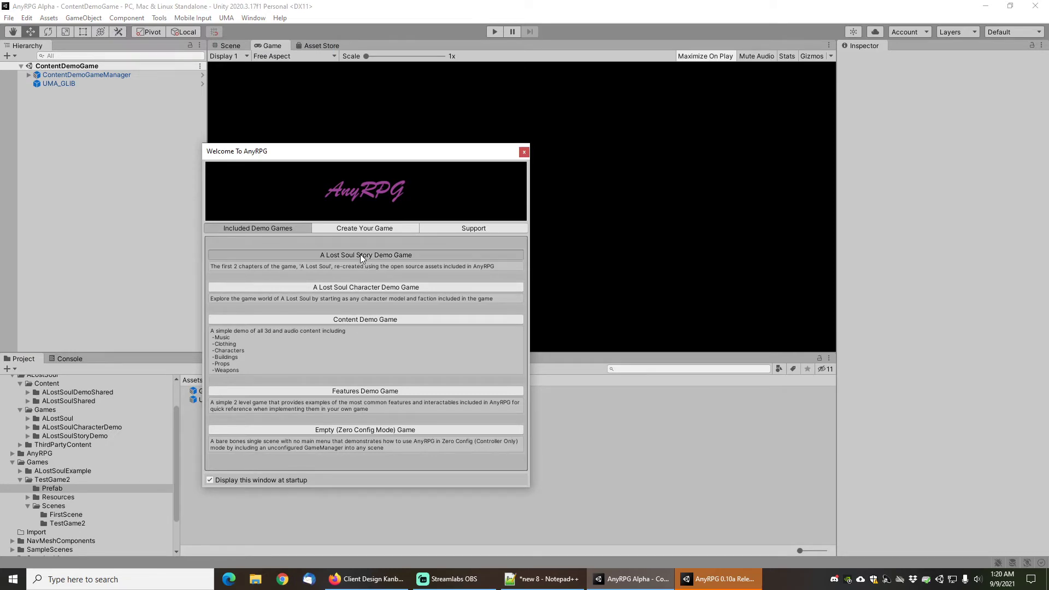
pyautogui.click(524, 153)
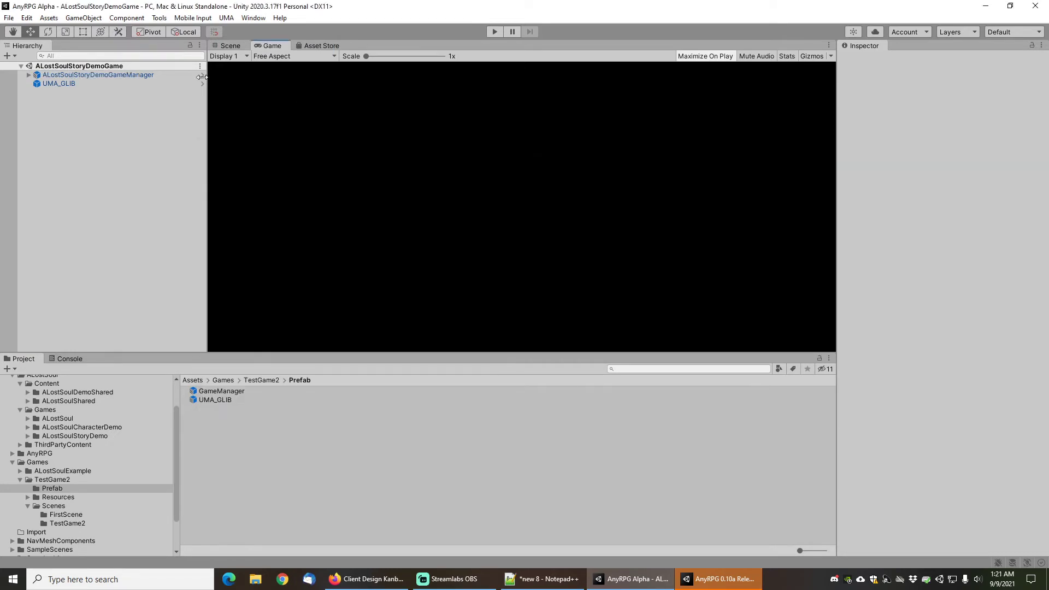
pyautogui.click(495, 32)
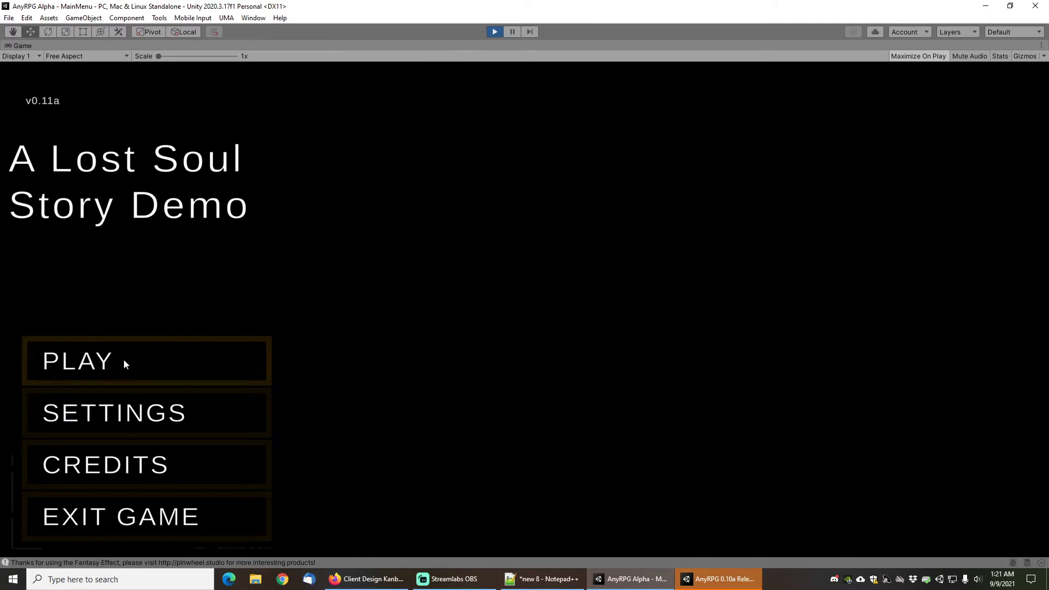
# Load the level 19 Warrior save in the Sun Temple from the A Lost Soul Story Demo main menu
pyautogui.click(124, 359)
pyautogui.click(474, 297)
pyautogui.moveTo(293, 176); pyautogui.dragTo(311, 479)
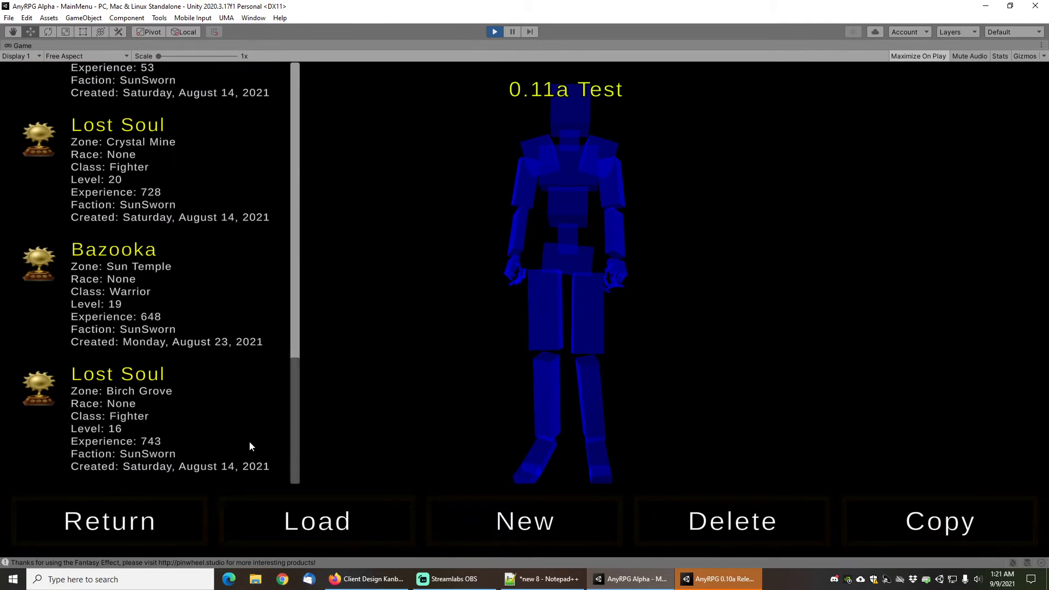
pyautogui.click(163, 290)
pyautogui.click(328, 520)
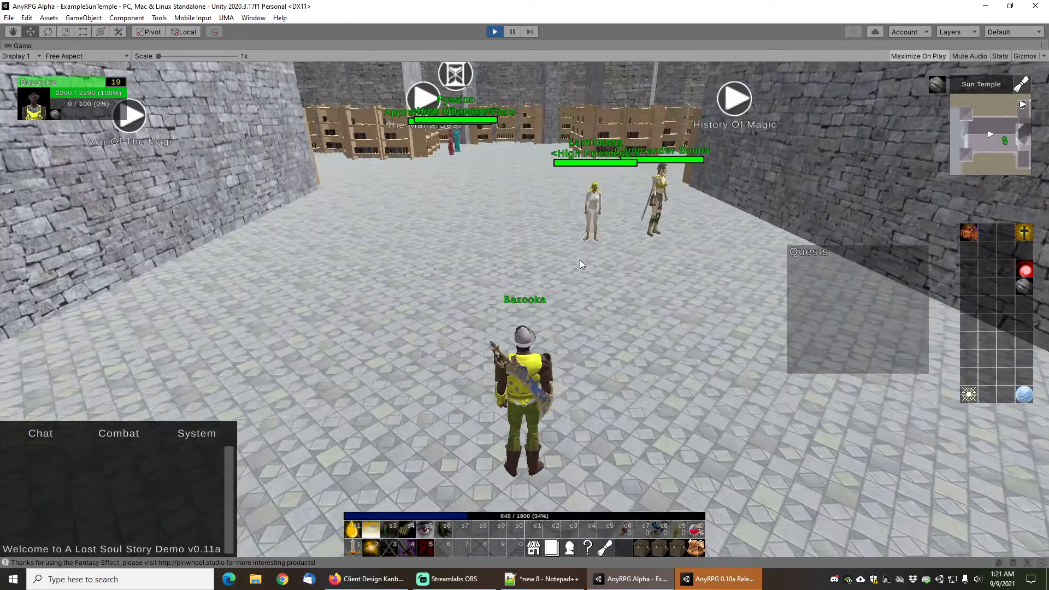
# Walk up beside the High Priestess facing the bookshelves and turn on the rendering statistics
pyautogui.press('w')
pyautogui.moveTo(579, 260); pyautogui.dragTo(586, 253, button='right')
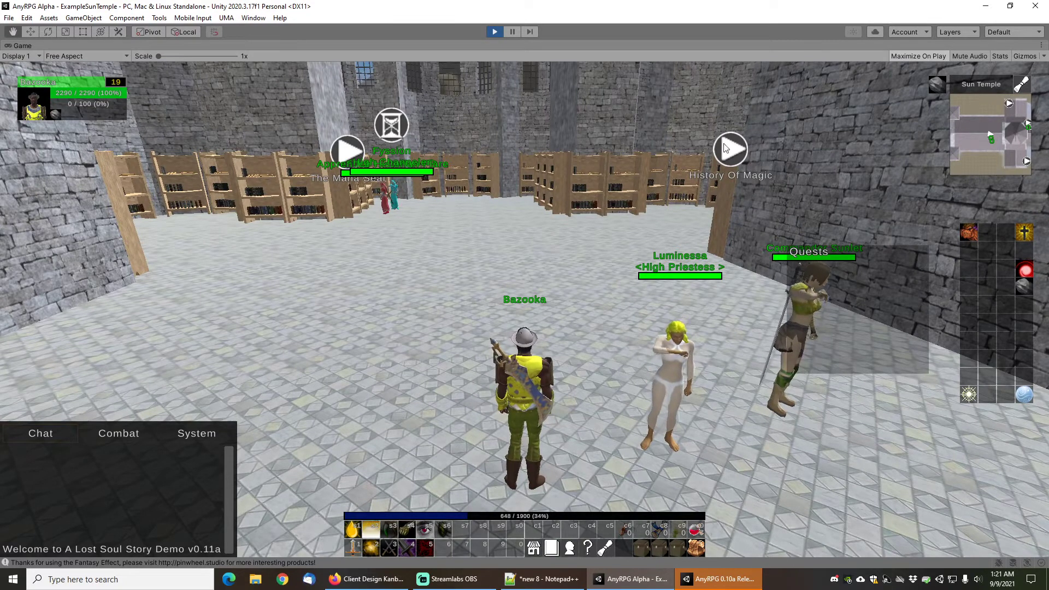
pyautogui.click(1000, 56)
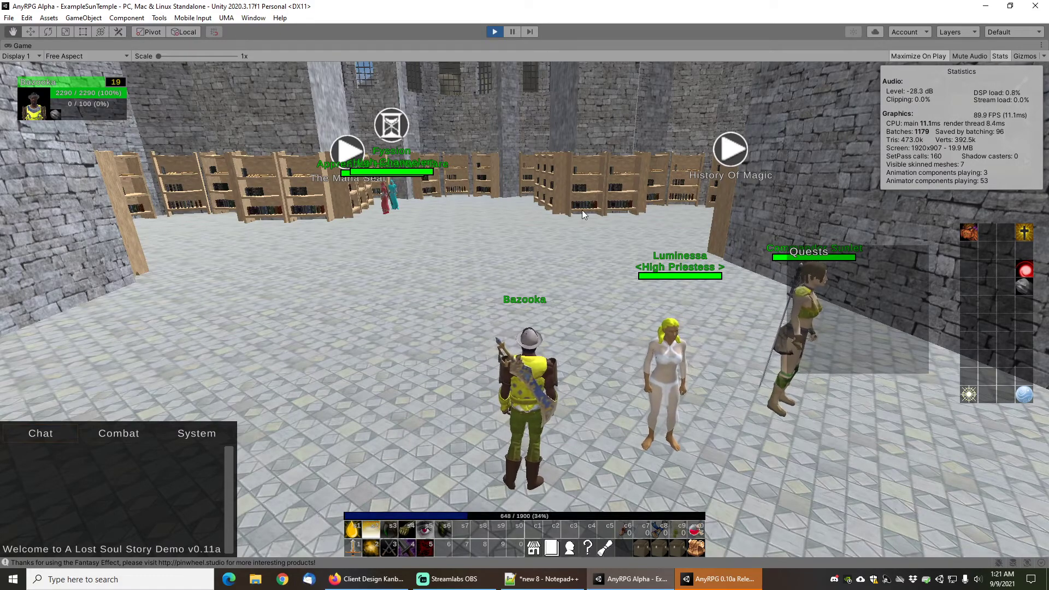
# Examine the frame rate and batch values while walking among the bookshelves and looking back toward the benches and temple door
pyautogui.moveTo(540, 229); pyautogui.dragTo(651, 227)
pyautogui.moveTo(651, 227); pyautogui.dragTo(906, 234, button='right')
pyautogui.press('w')
pyautogui.press('w')
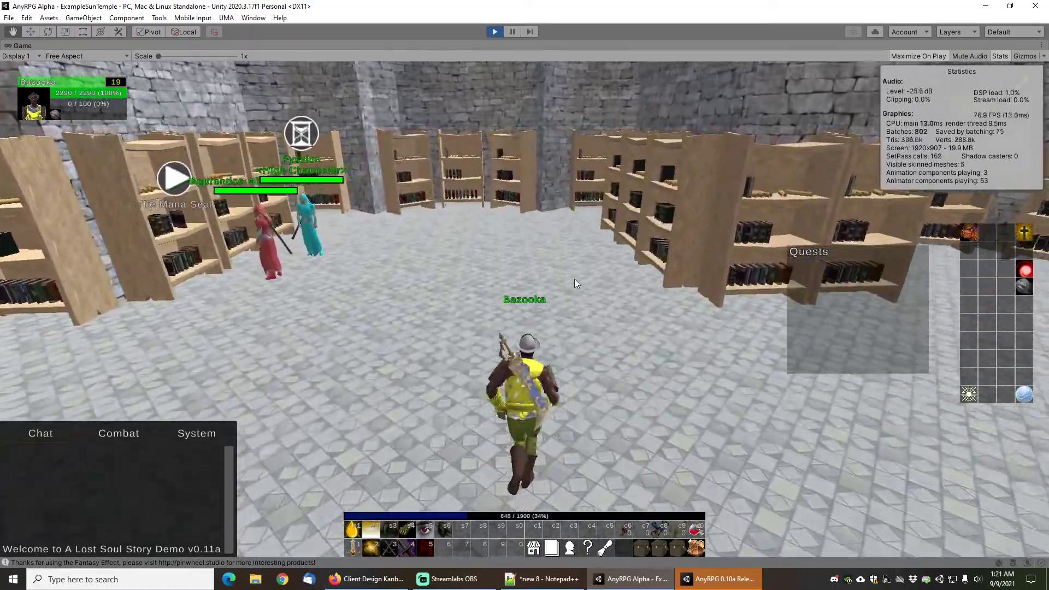
pyautogui.moveTo(575, 278); pyautogui.dragTo(425, 356, button='right')
pyautogui.press('w')
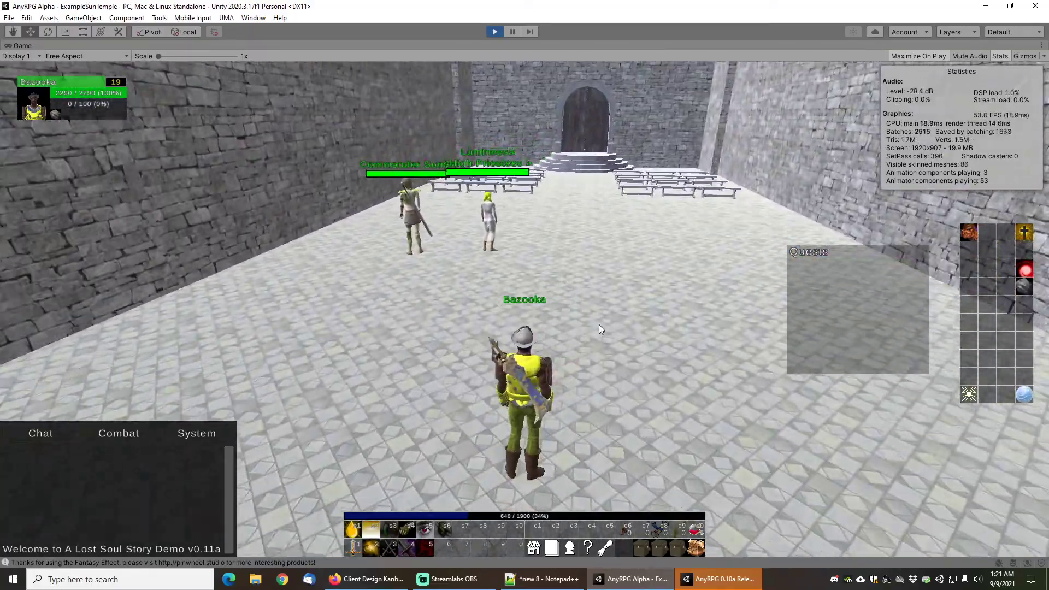
pyautogui.moveTo(599, 324); pyautogui.dragTo(533, 312)
pyautogui.press('w')
pyautogui.moveTo(533, 311); pyautogui.dragTo(458, 312, button='right')
pyautogui.press('w')
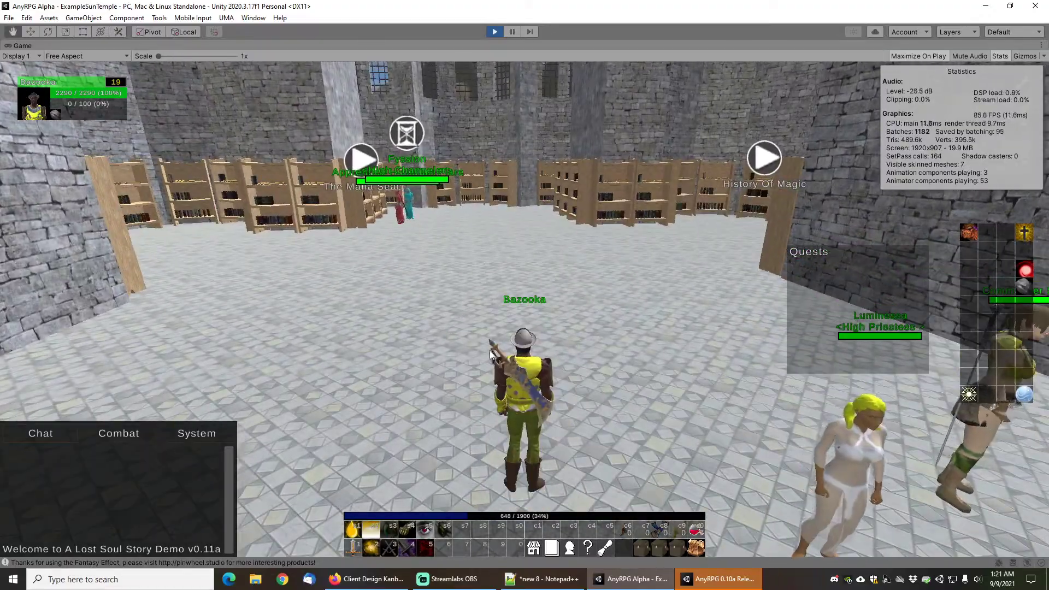
# Reposition the character beside the High Priestess facing the library and examine the frame rate from that spot
pyautogui.press('s')
pyautogui.press('d')
pyautogui.press('w')
pyautogui.press('w')
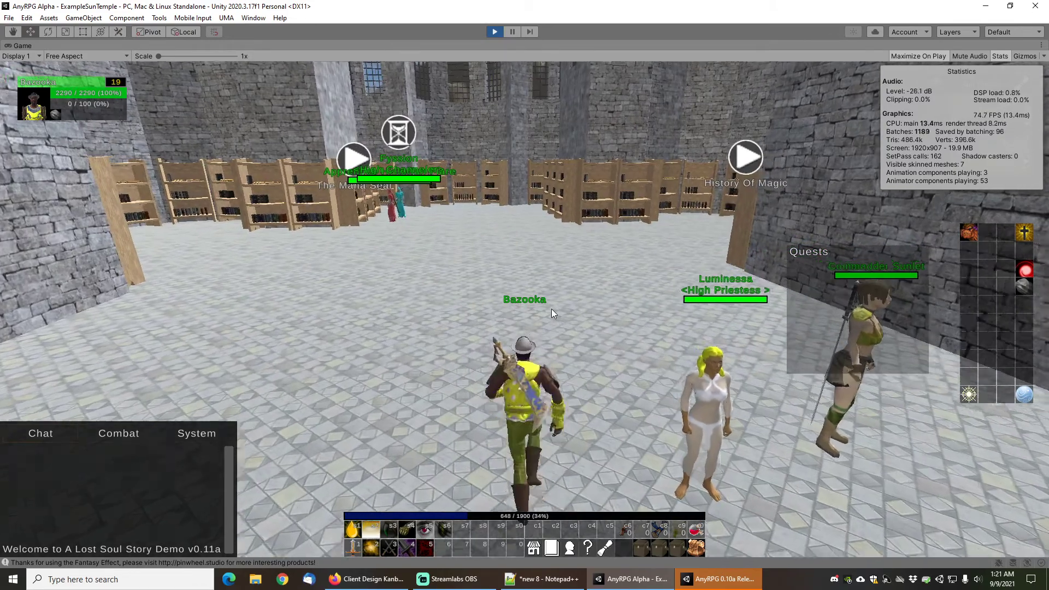
pyautogui.press('s')
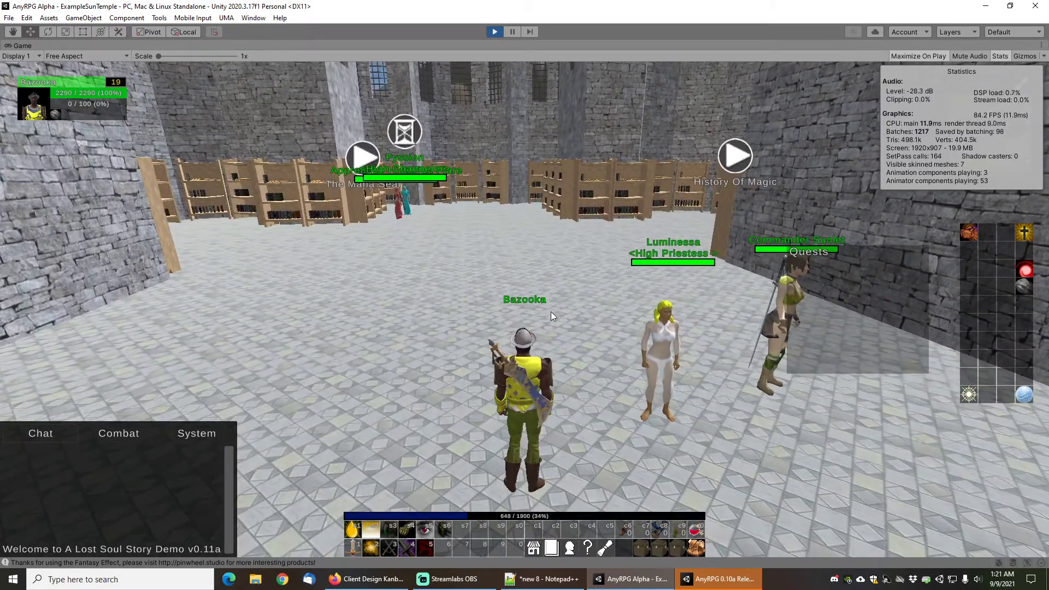
pyautogui.press('w')
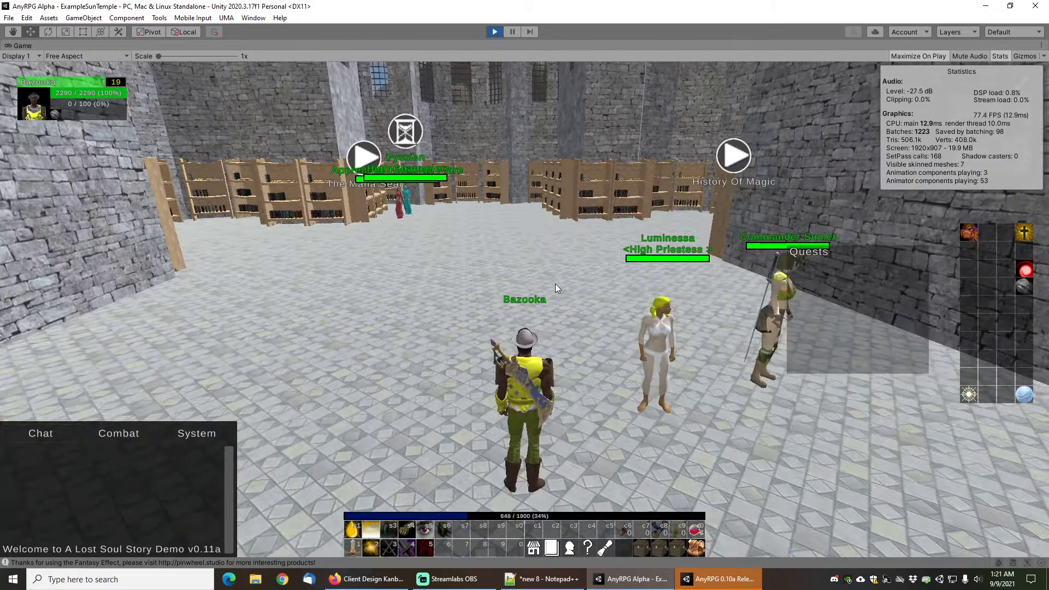
pyautogui.press('w')
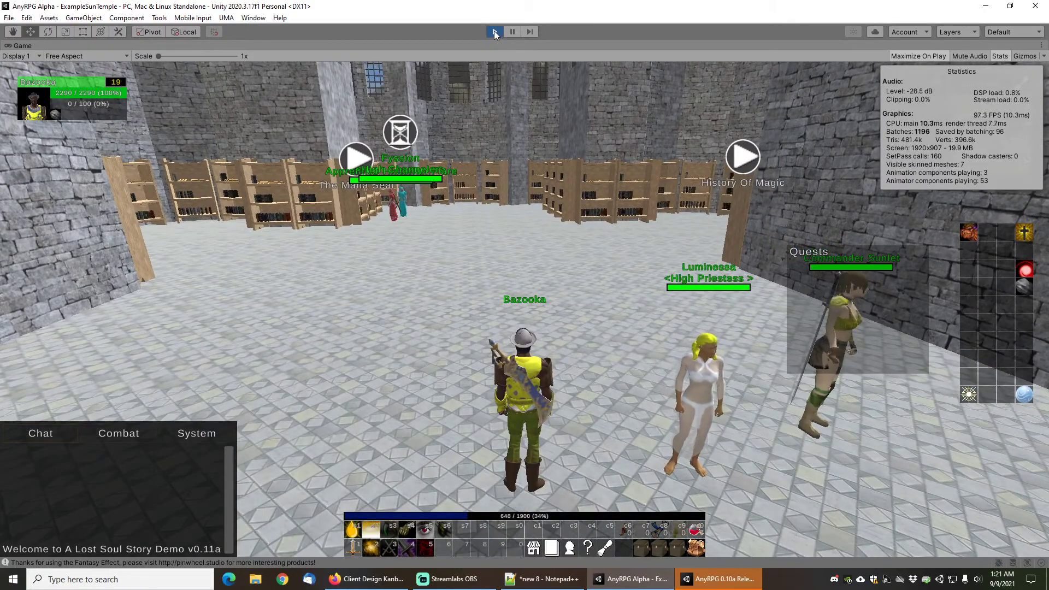
# Switch to the AnyRPG 0.10a Release project, run A Lost Soul Example and load the level 17 Ranger save in ExampleCrystalMine
pyautogui.click(634, 580)
pyautogui.click(637, 583)
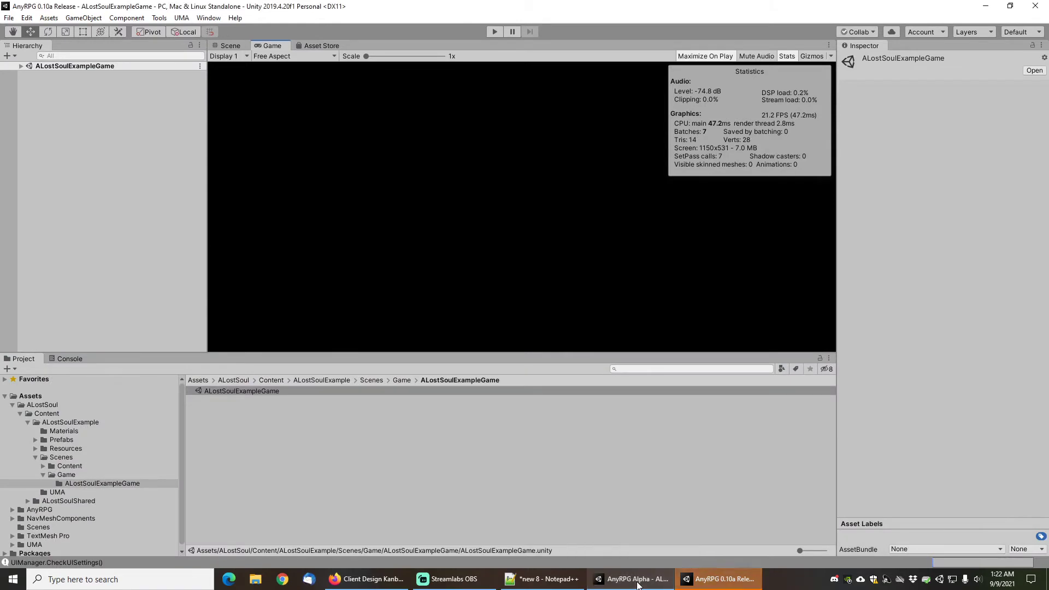
pyautogui.click(494, 33)
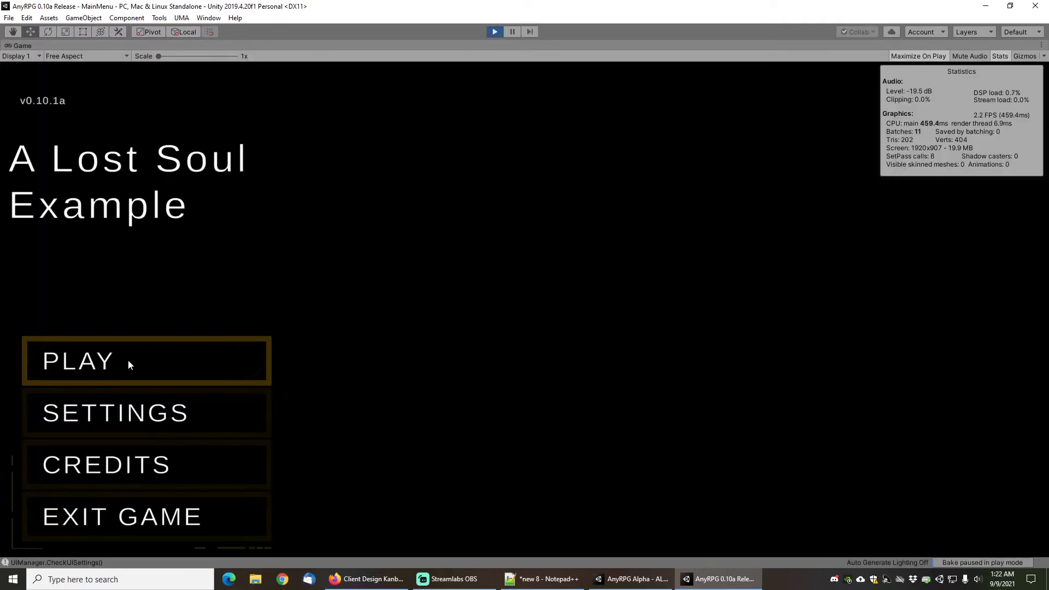
pyautogui.click(129, 360)
pyautogui.click(450, 482)
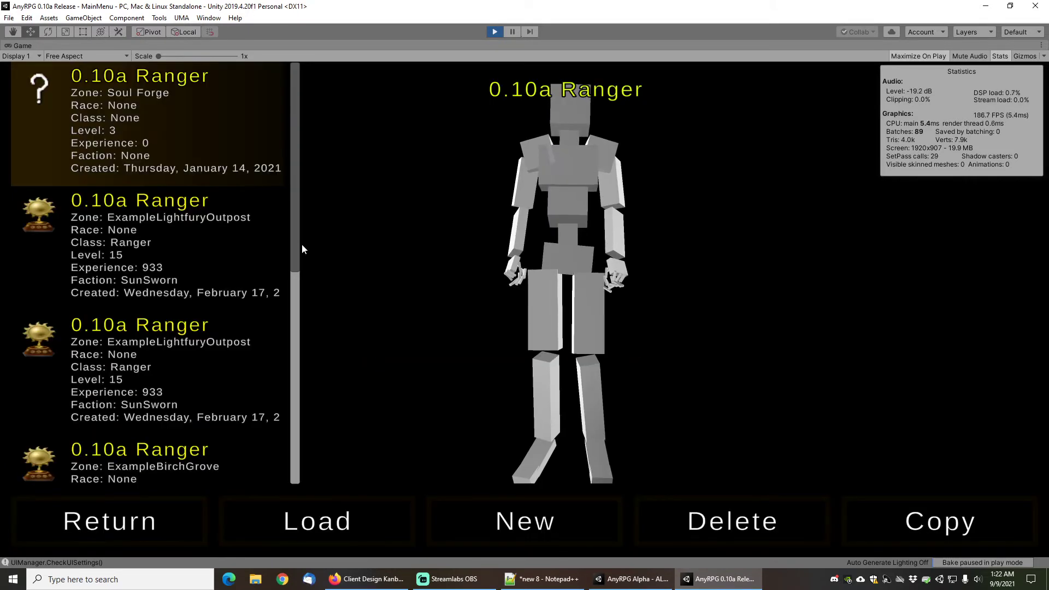
pyautogui.scroll(-3, 295, 242)
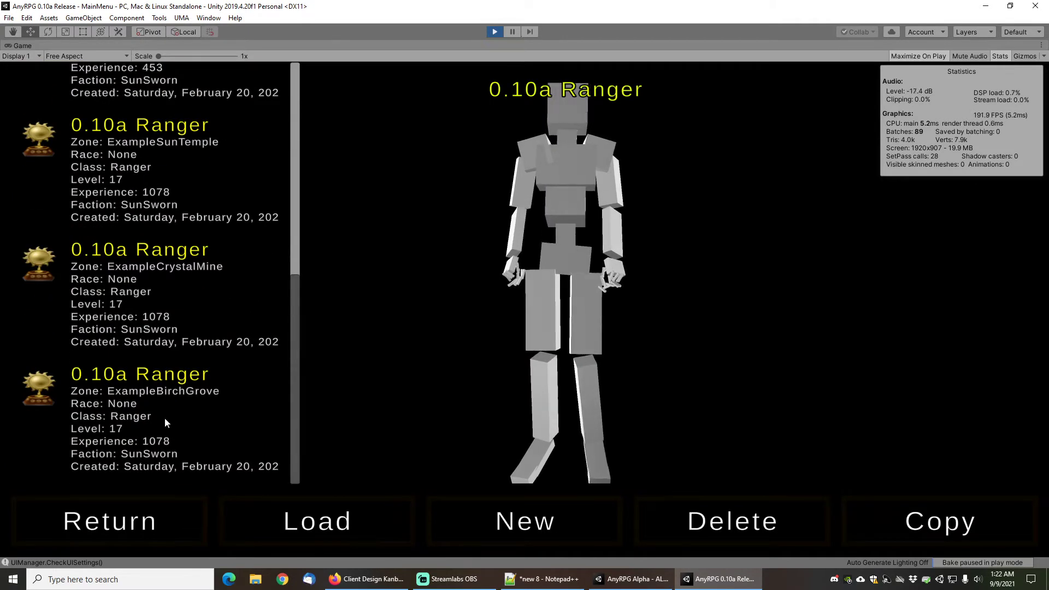
pyautogui.click(156, 314)
pyautogui.click(346, 531)
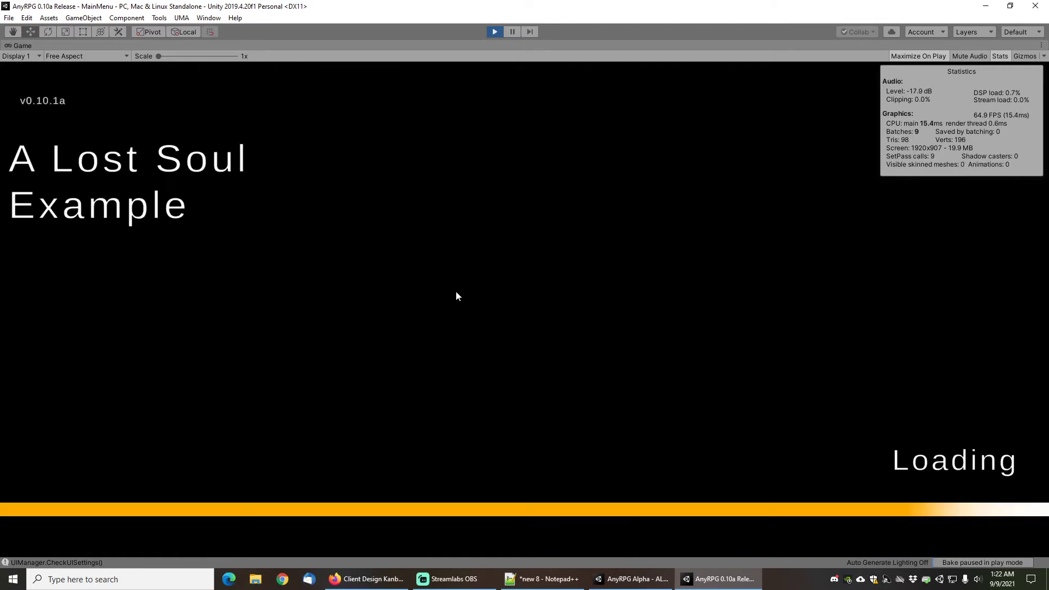
# Examine the frame rate and batch values along the mine tunnel facing the Rock Golem, and end the 0.10a play session
pyautogui.press('w')
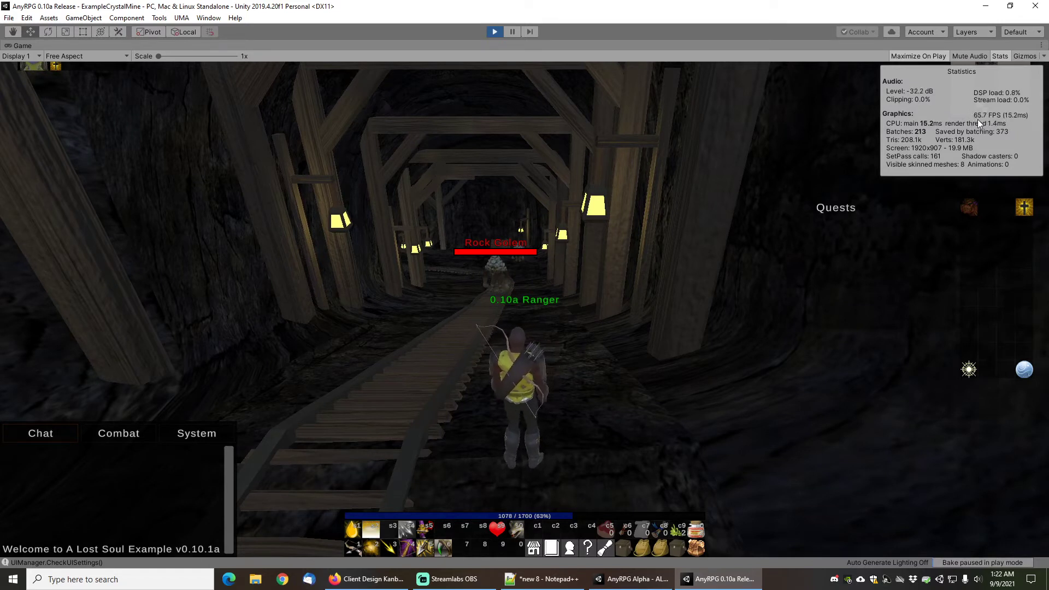
pyautogui.press('w')
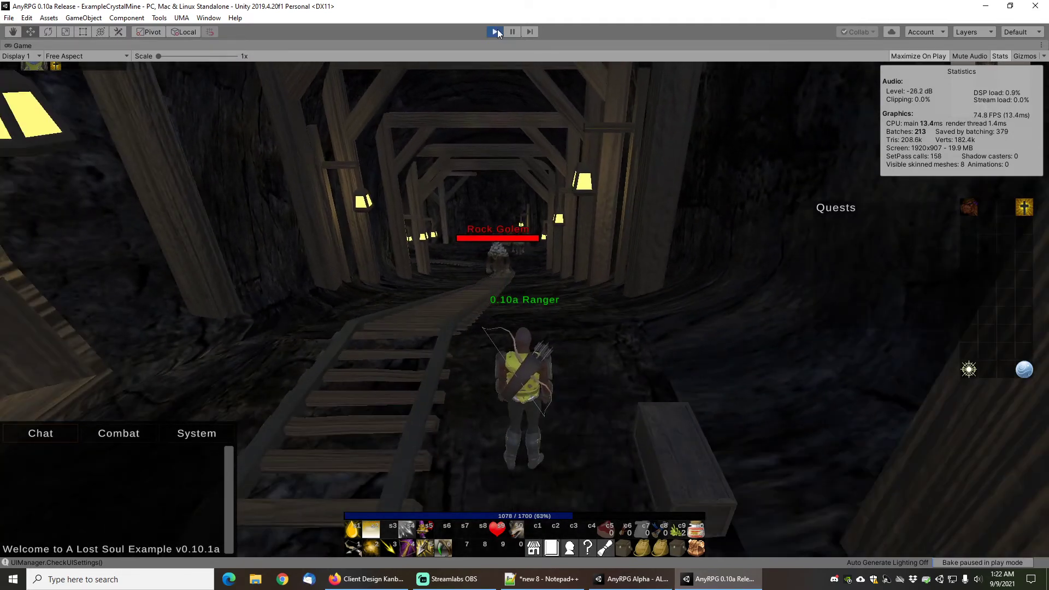
pyautogui.click(496, 32)
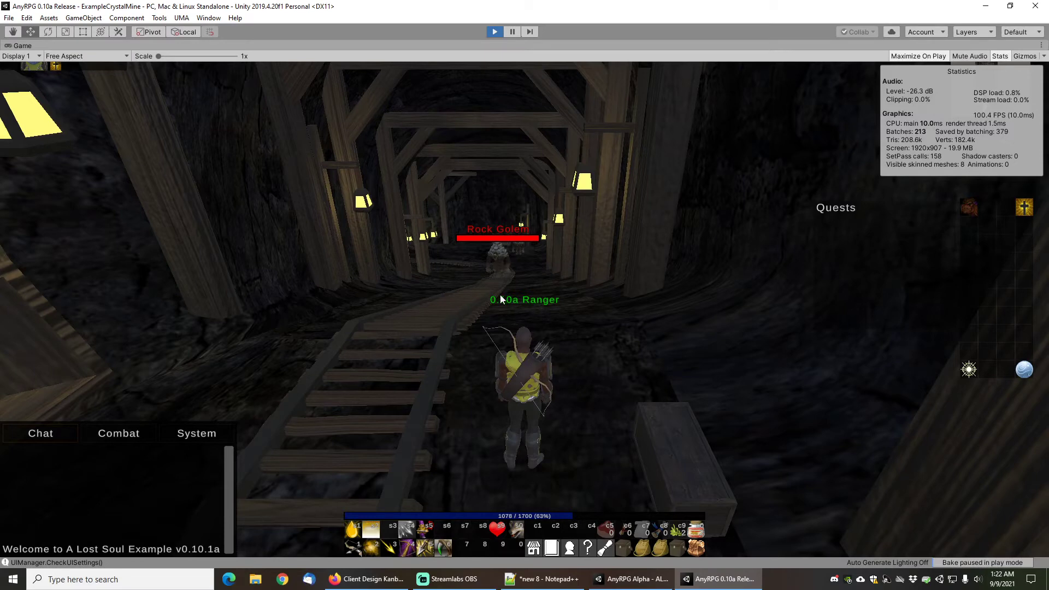
# Switch to the AnyRPG Alpha project, run A Lost Soul Story Demo and load the level 20 Fighter save in Crystal Mine
pyautogui.click(636, 583)
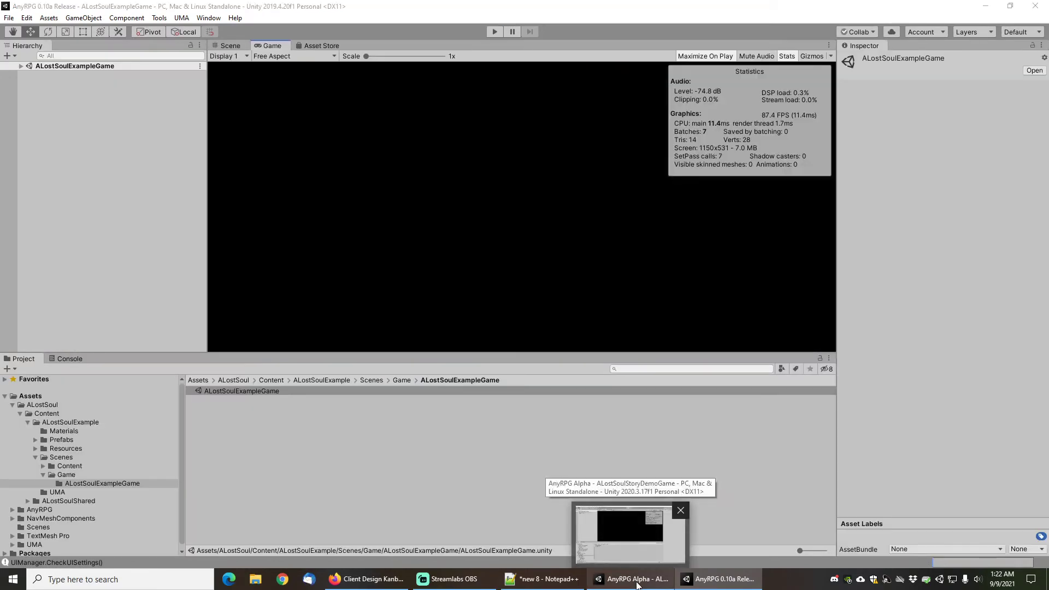
pyautogui.click(495, 33)
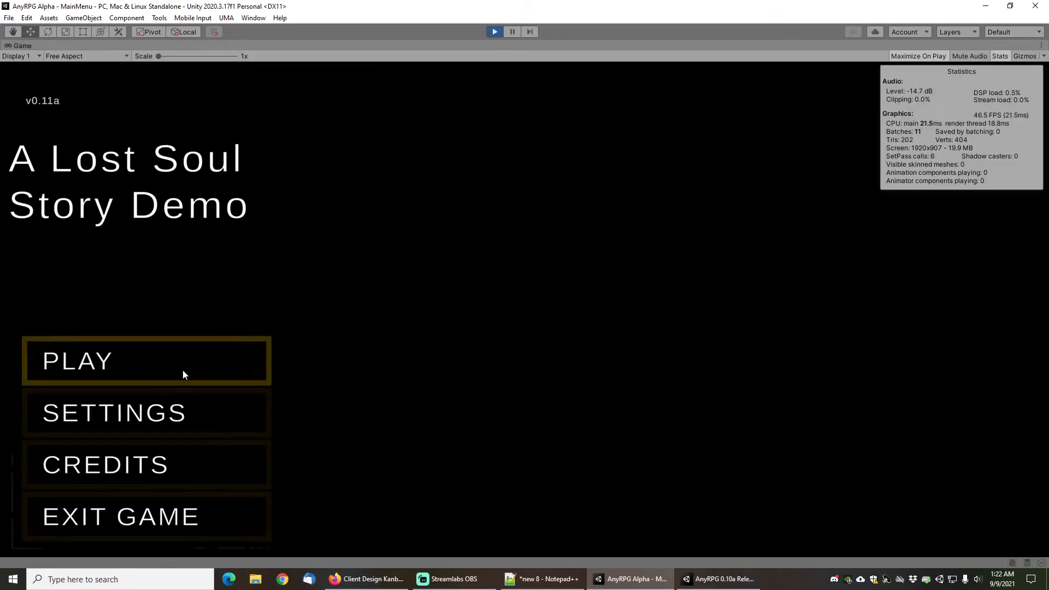
pyautogui.click(165, 385)
pyautogui.click(515, 309)
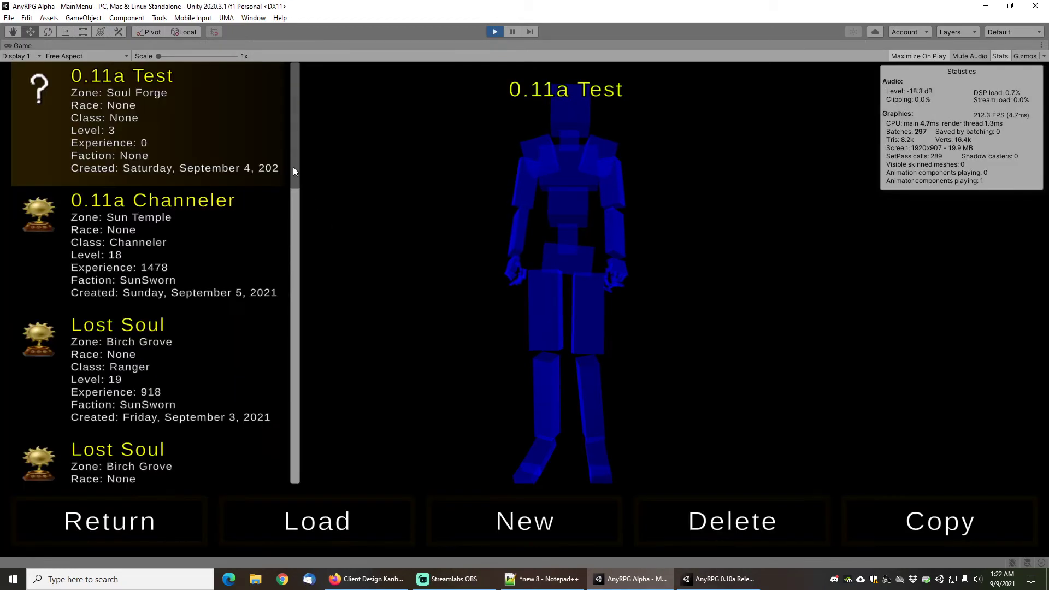
pyautogui.moveTo(293, 167); pyautogui.dragTo(309, 466)
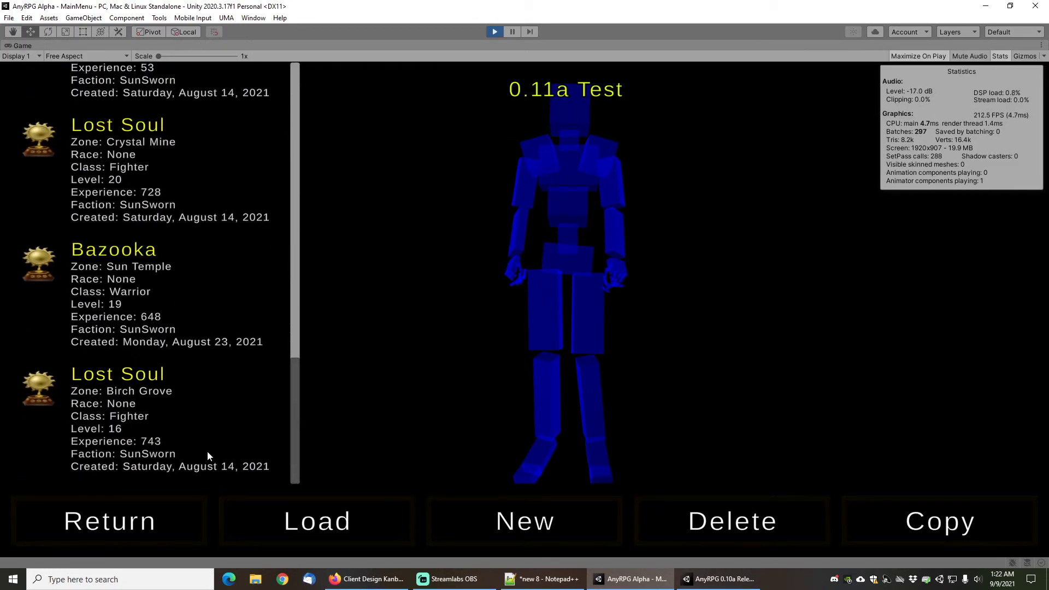
pyautogui.click(138, 189)
pyautogui.click(345, 519)
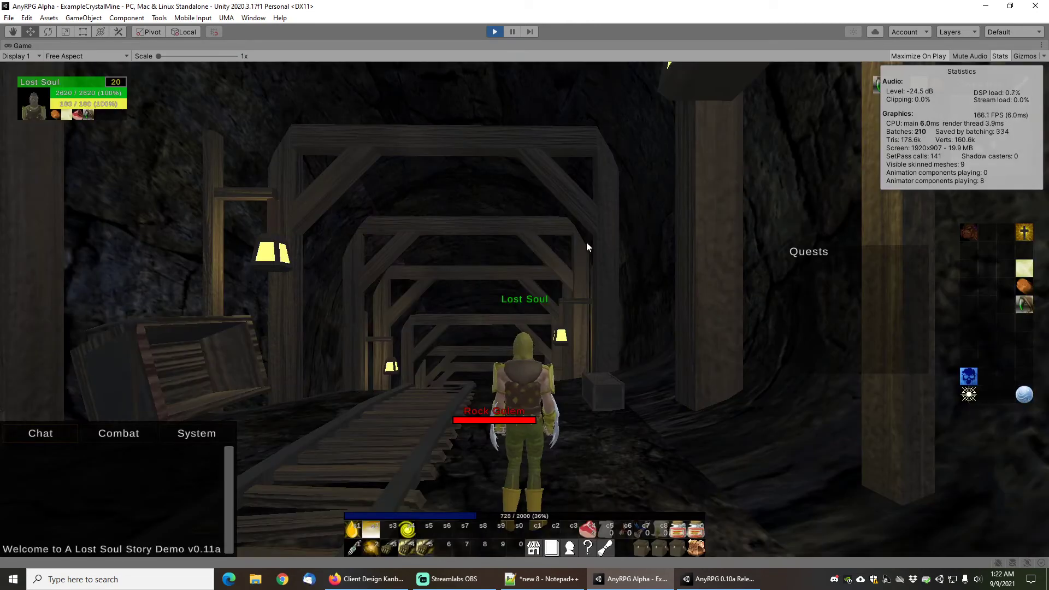
# Match the view down the mine tunnel toward the Rock Golem, examine the 0.11a frame rate and batches, and end the play session
pyautogui.press('w')
pyautogui.moveTo(586, 242); pyautogui.dragTo(584, 272, button='right')
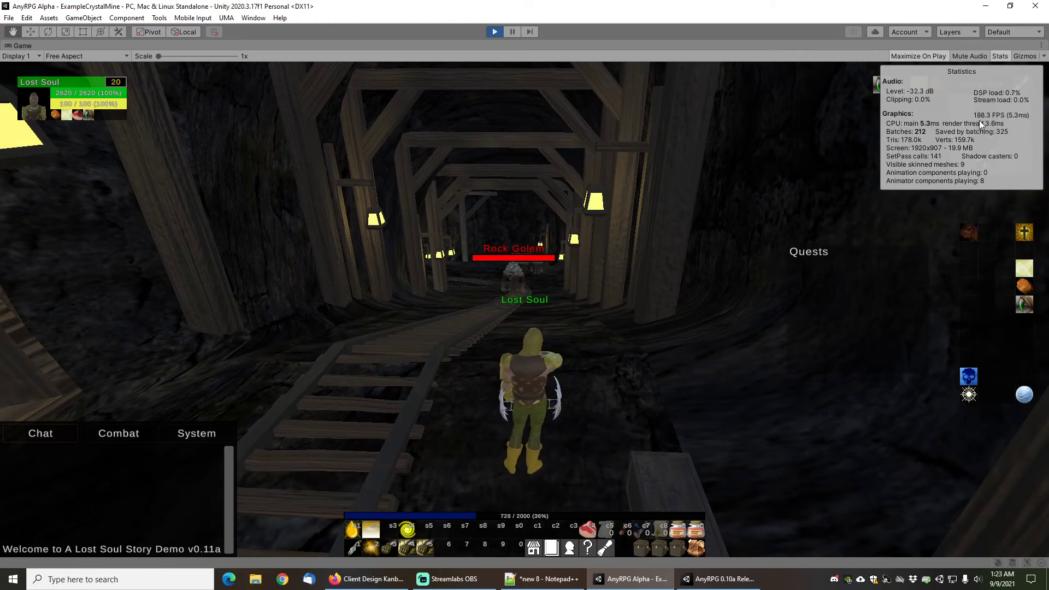
pyautogui.moveTo(568, 279)
pyautogui.mouseDown(button='right')
pyautogui.moveTo(563, 287)
pyautogui.moveTo(572, 282)
pyautogui.mouseUp(button='right')
pyautogui.press('s')
pyautogui.press('w')
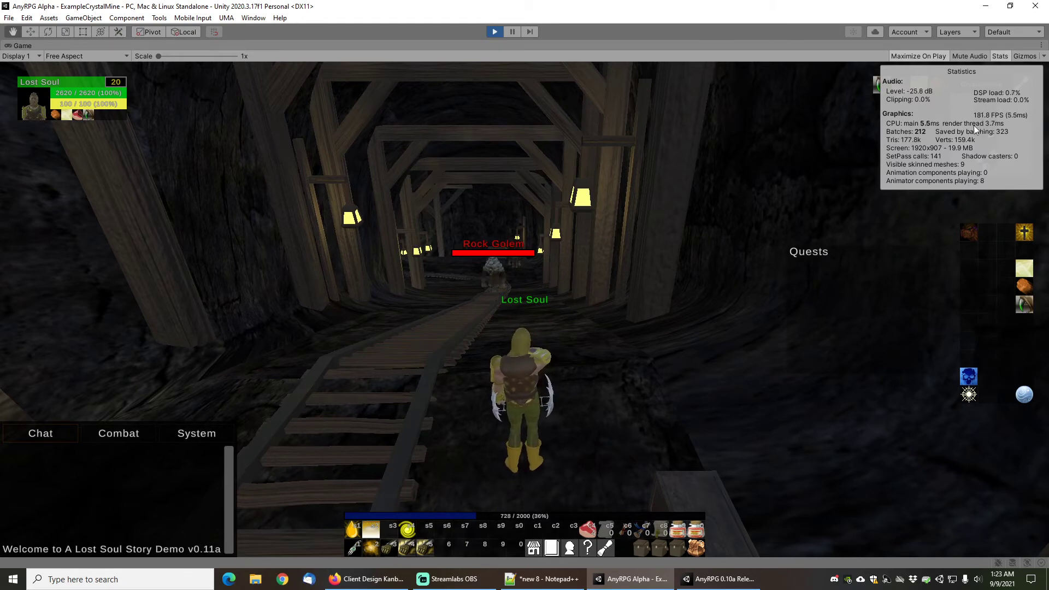
pyautogui.click(495, 34)
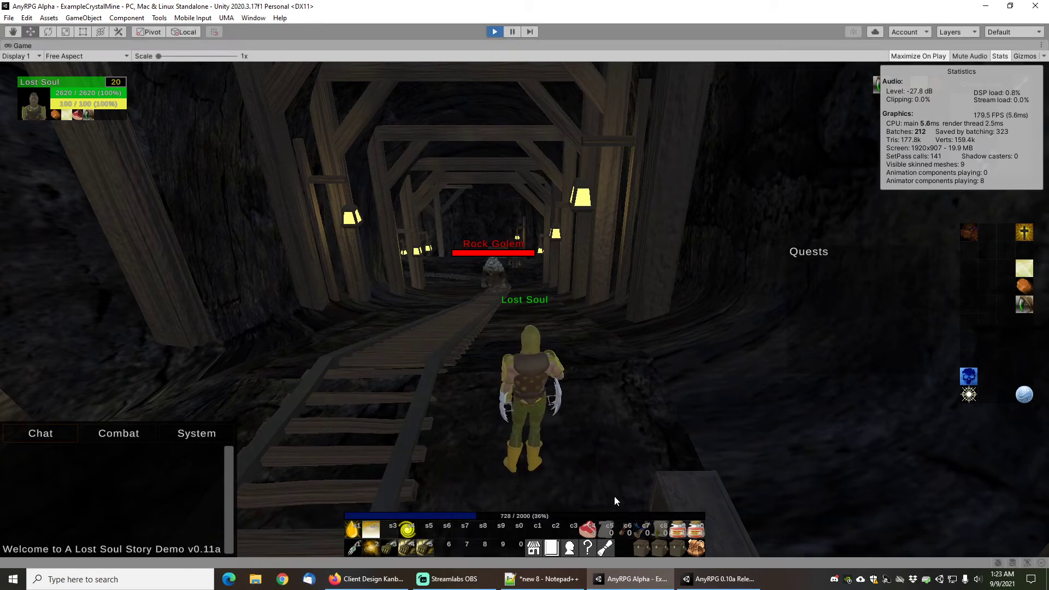
# Switch to the AnyRPG 0.10a Release project, run A Lost Soul Example and load the level 17 Ranger save in ExampleBirchGrove
pyautogui.click(712, 580)
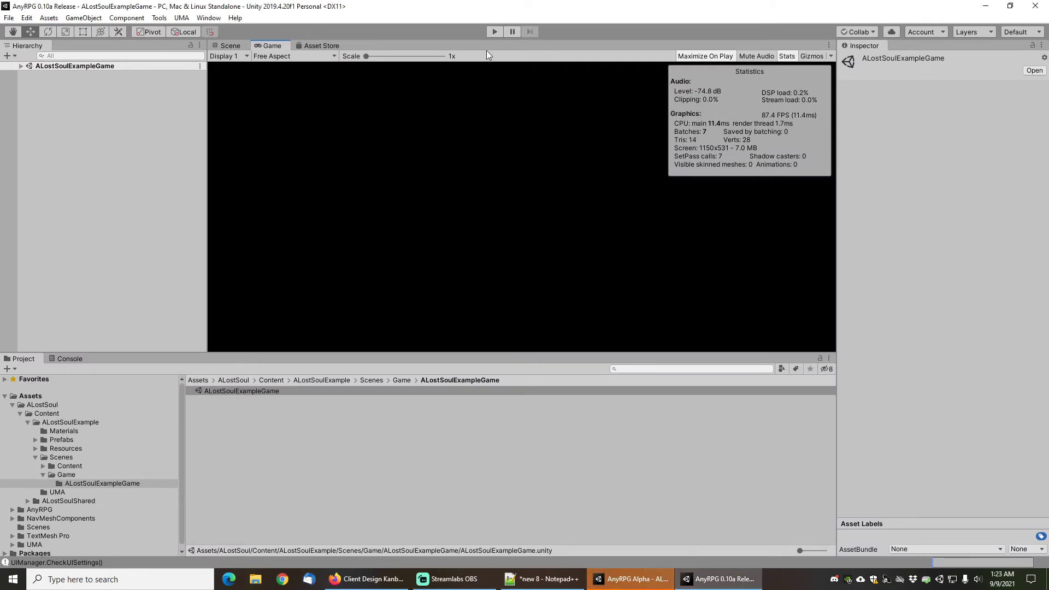
pyautogui.click(495, 32)
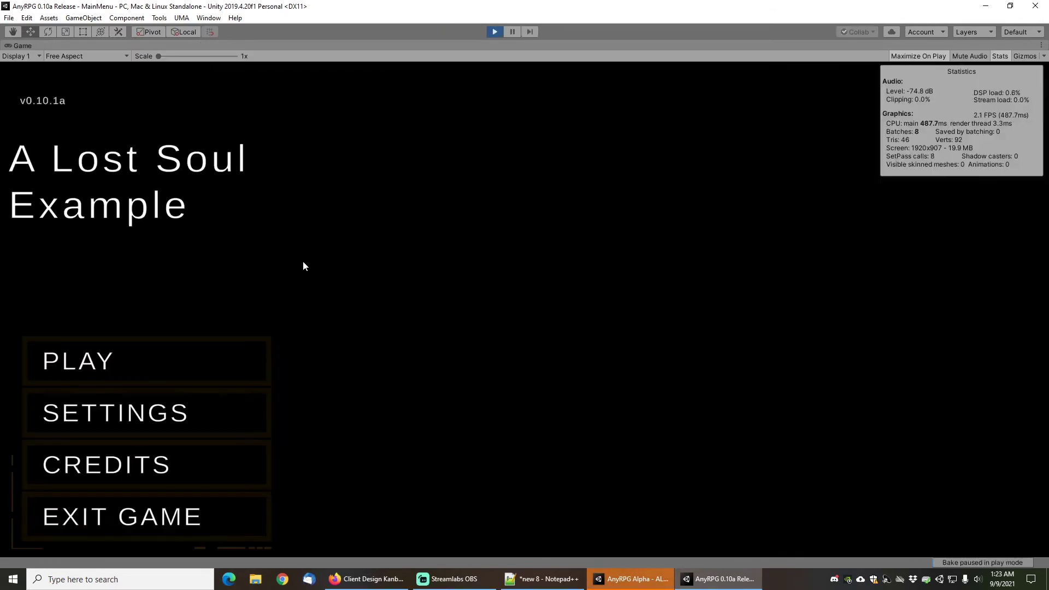
pyautogui.click(129, 359)
pyautogui.click(464, 483)
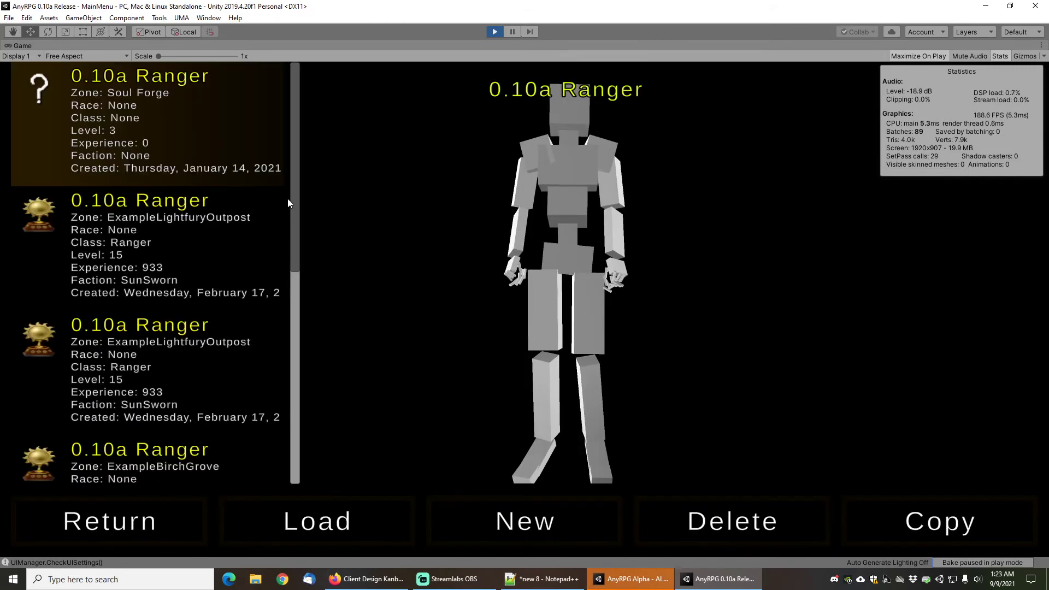
pyautogui.moveTo(289, 198); pyautogui.dragTo(314, 443)
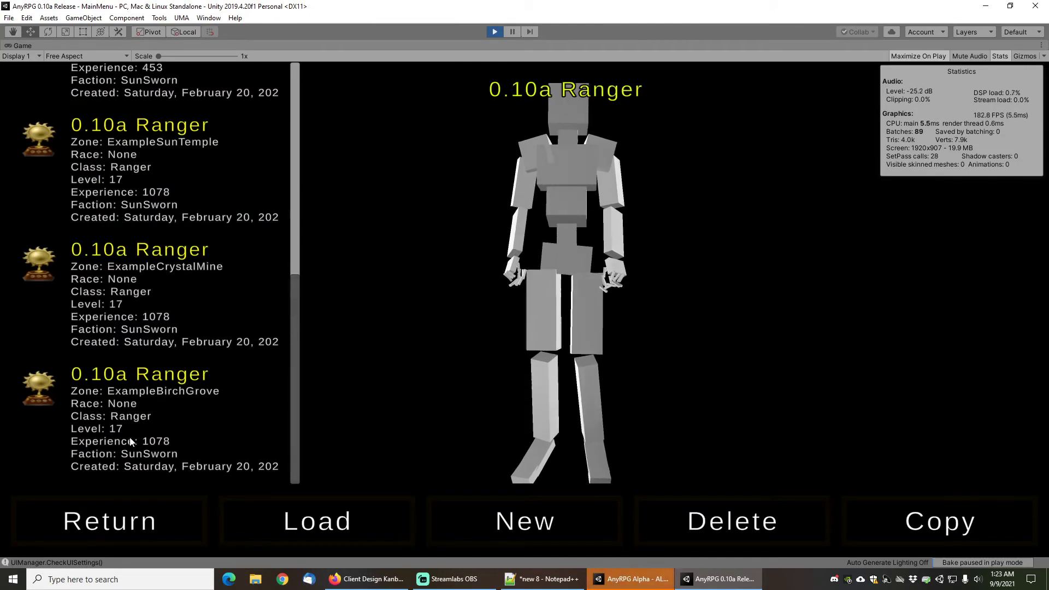
pyautogui.click(150, 442)
pyautogui.click(330, 523)
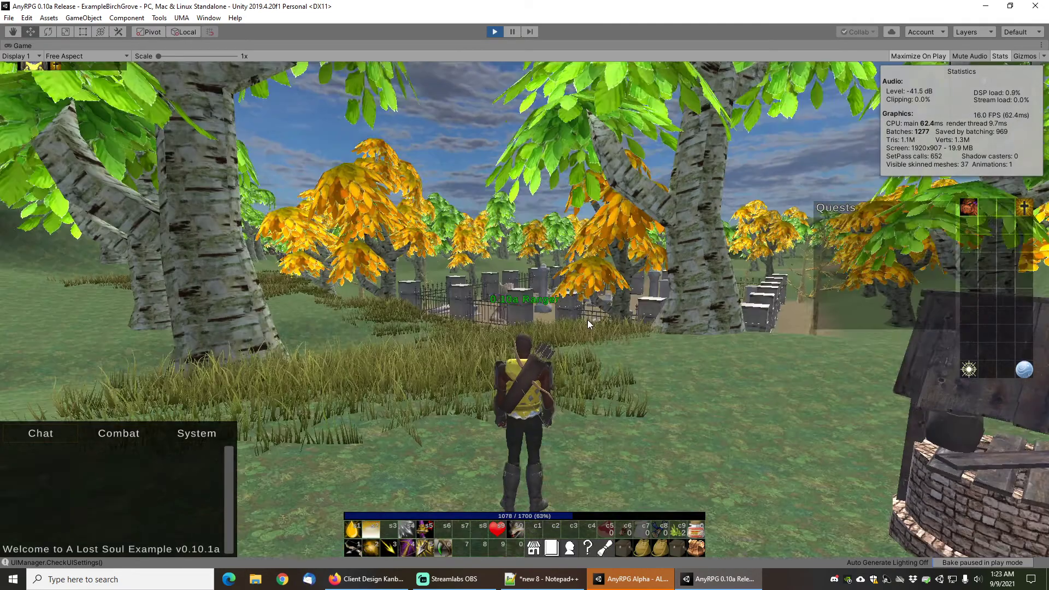
# Examine the frame rate and batch values while running through the Birch Grove trees and grass near the well and graveyard
pyautogui.moveTo(588, 319); pyautogui.dragTo(570, 322, button='right')
pyautogui.press('w')
pyautogui.press('w')
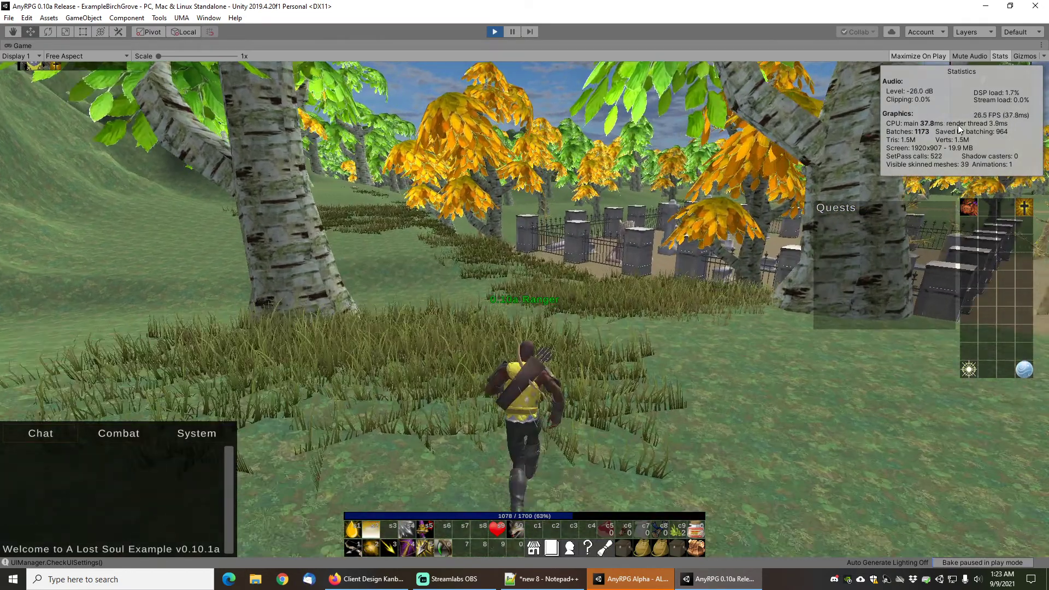
pyautogui.press('a')
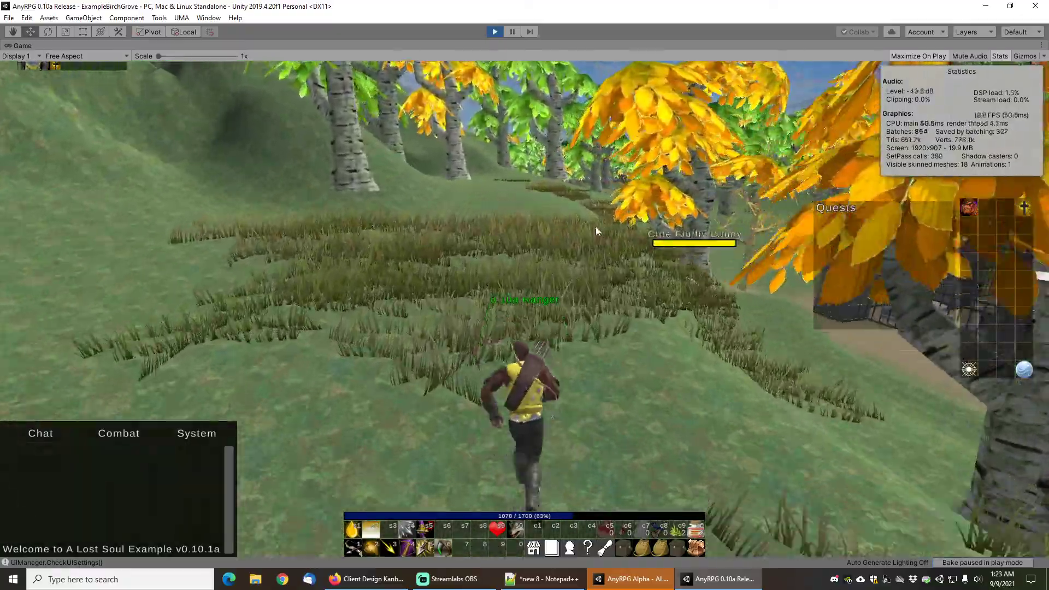
pyautogui.moveTo(595, 227)
pyautogui.mouseDown(button='right')
pyautogui.moveTo(788, 226)
pyautogui.moveTo(606, 230)
pyautogui.mouseUp(button='right')
pyautogui.press('w')
pyautogui.press('d')
pyautogui.press('w')
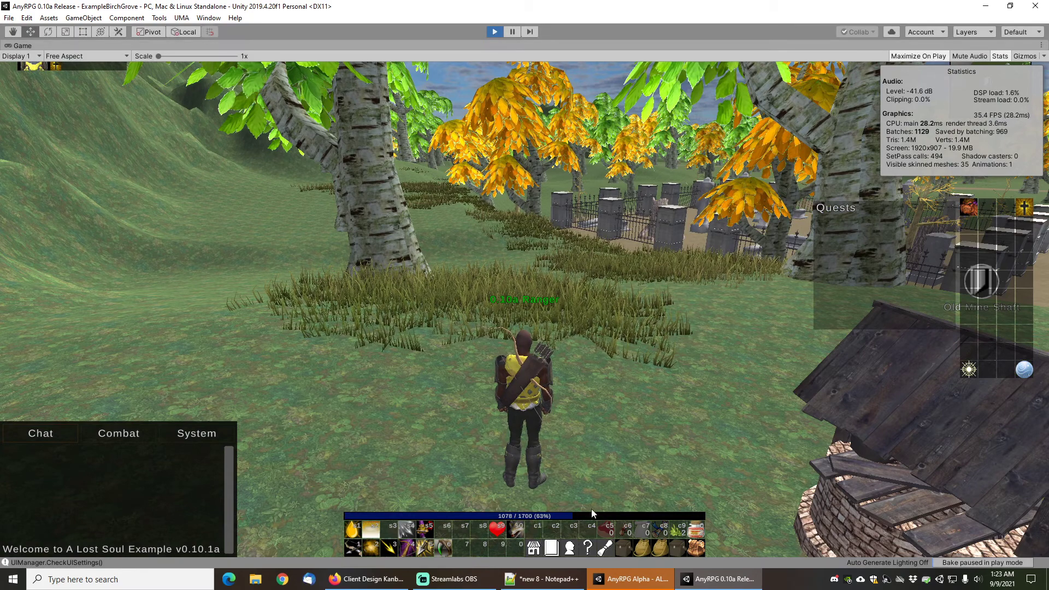
# Switch to the AnyRPG Alpha project, run A Lost Soul Story Demo and load the level 16 Fighter save in Birch Grove
pyautogui.click(629, 582)
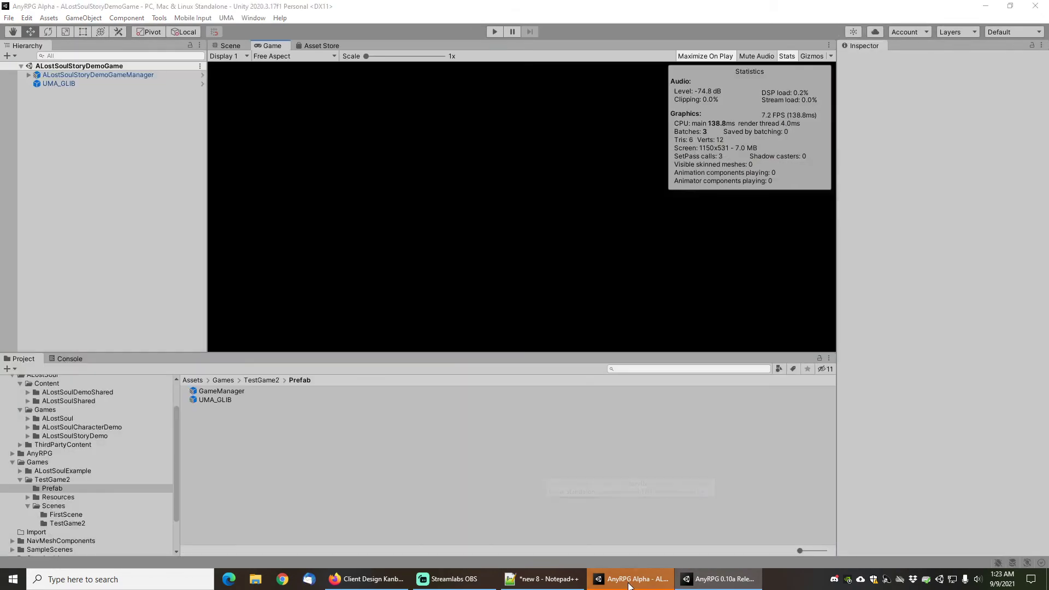
pyautogui.click(495, 31)
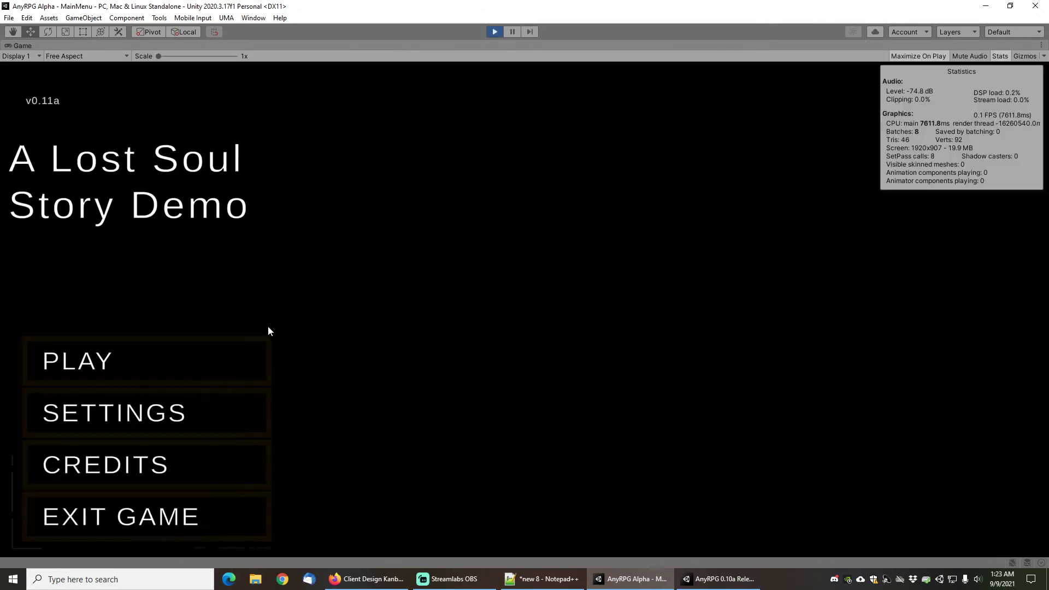
pyautogui.click(246, 347)
pyautogui.click(505, 308)
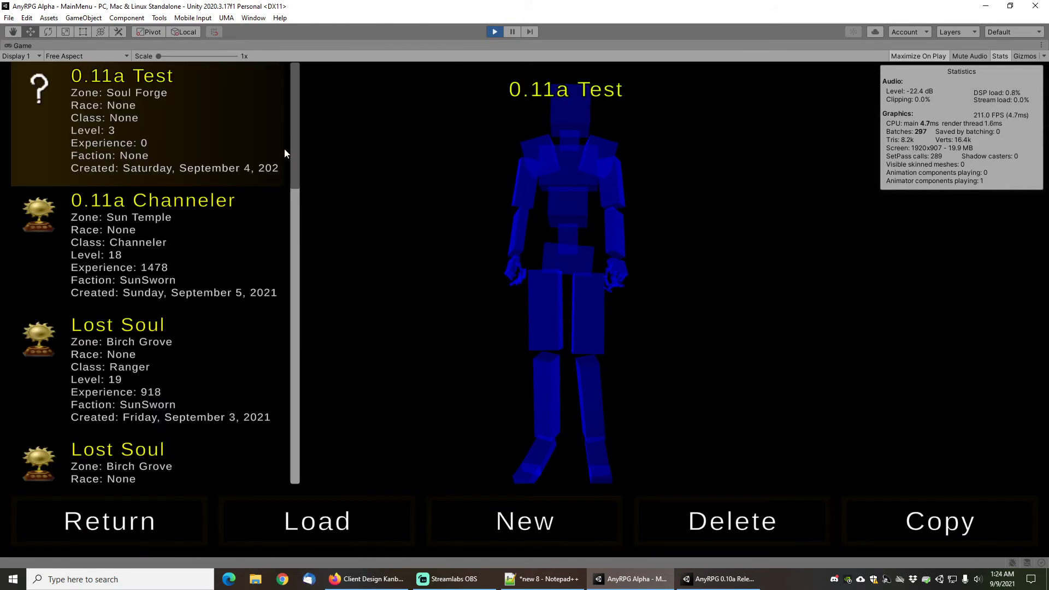
pyautogui.moveTo(293, 146); pyautogui.dragTo(325, 442)
pyautogui.click(131, 417)
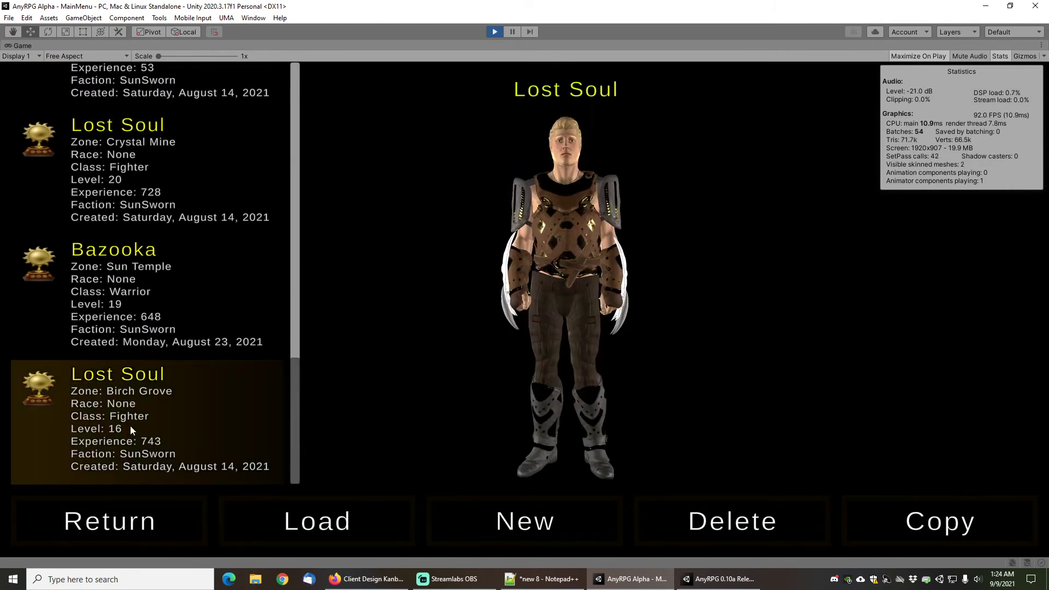
pyautogui.click(338, 522)
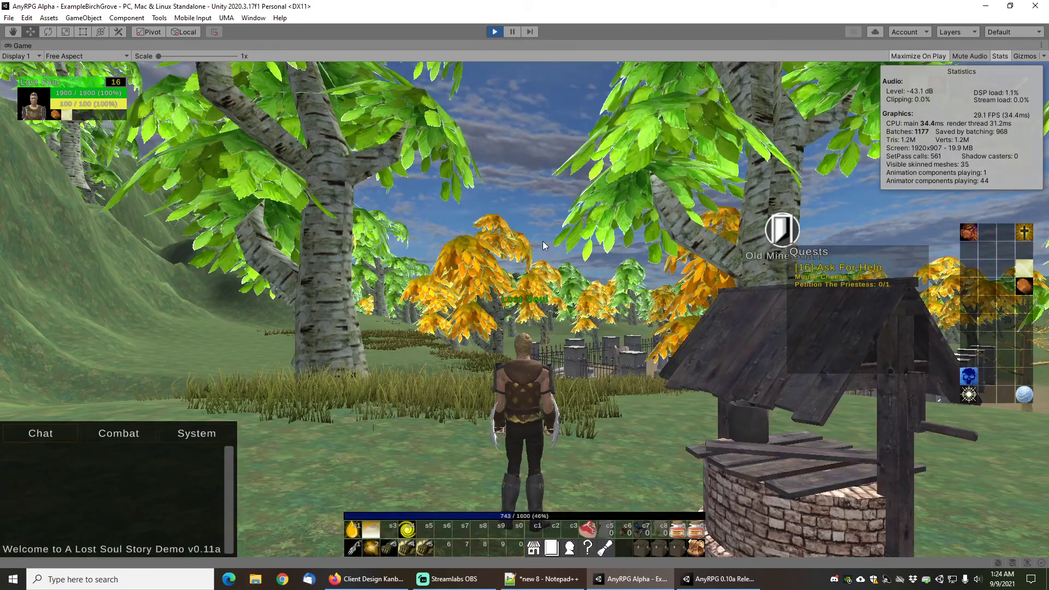
# Run from the well through the birch trees and grass toward the graveyard, examining the 0.11a frame rate and batches
pyautogui.moveTo(542, 246); pyautogui.dragTo(543, 257)
pyautogui.press('w')
pyautogui.press('q')
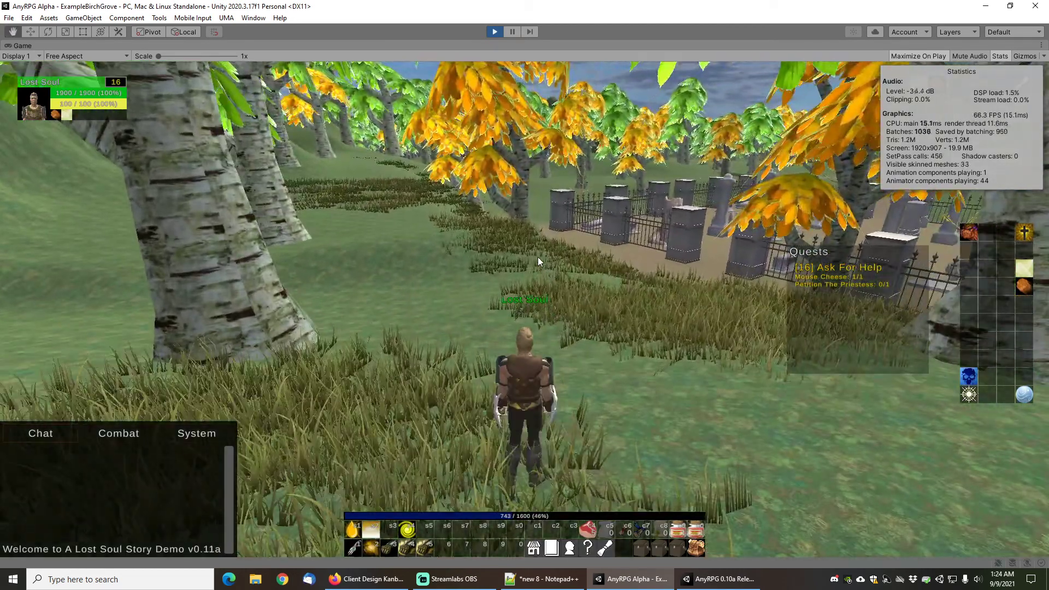
pyautogui.moveTo(538, 257)
pyautogui.mouseDown(button='right')
pyautogui.moveTo(526, 253)
pyautogui.moveTo(697, 249)
pyautogui.moveTo(492, 261)
pyautogui.moveTo(502, 245)
pyautogui.moveTo(556, 253)
pyautogui.mouseUp(button='right')
pyautogui.press('w')
pyautogui.press('w')
pyautogui.press('w')
pyautogui.press('w')
pyautogui.press('w')
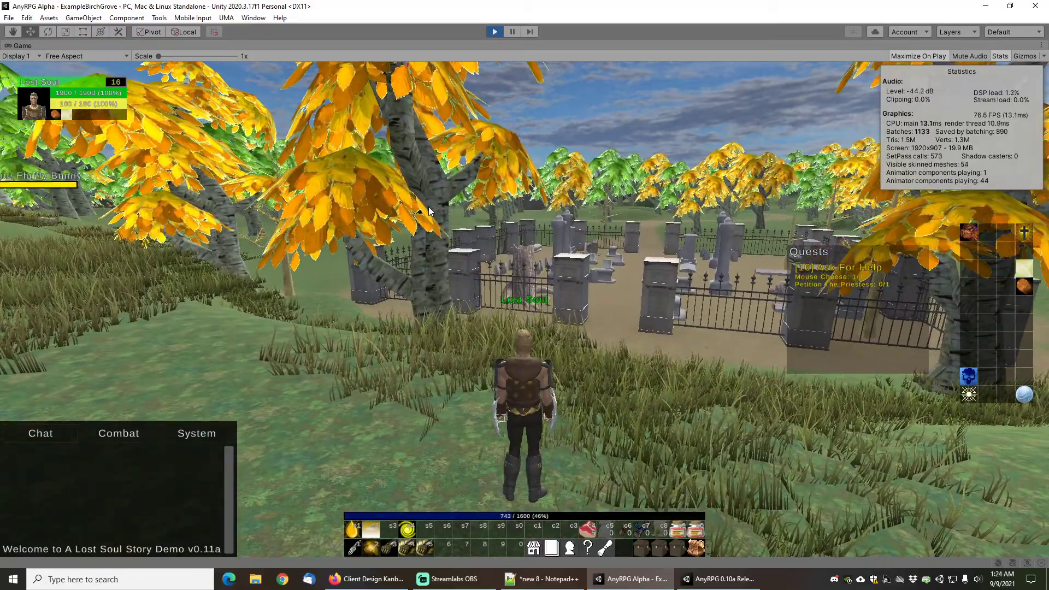
# Return to the Old Mine Shaft well, compare the frame rate facing the hill and the graveyard, and end the play session
pyautogui.press('s')
pyautogui.moveTo(433, 294); pyautogui.dragTo(608, 286, button='right')
pyautogui.moveTo(607, 287); pyautogui.dragTo(405, 286)
pyautogui.press('w')
pyautogui.moveTo(405, 285); pyautogui.dragTo(375, 286, button='right')
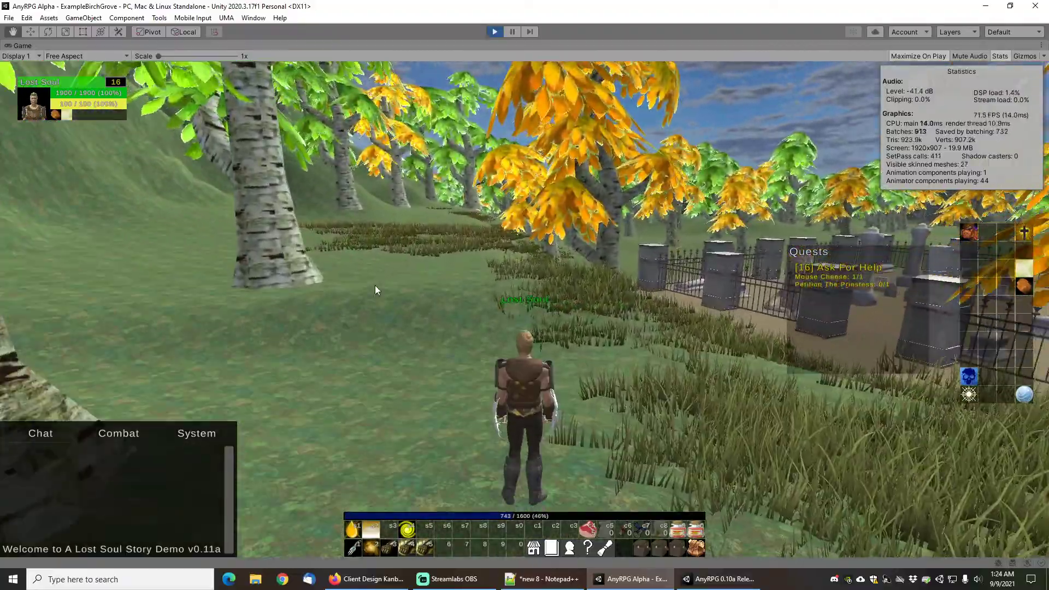
pyautogui.moveTo(375, 285); pyautogui.dragTo(475, 290)
pyautogui.moveTo(476, 295); pyautogui.dragTo(618, 287, button='right')
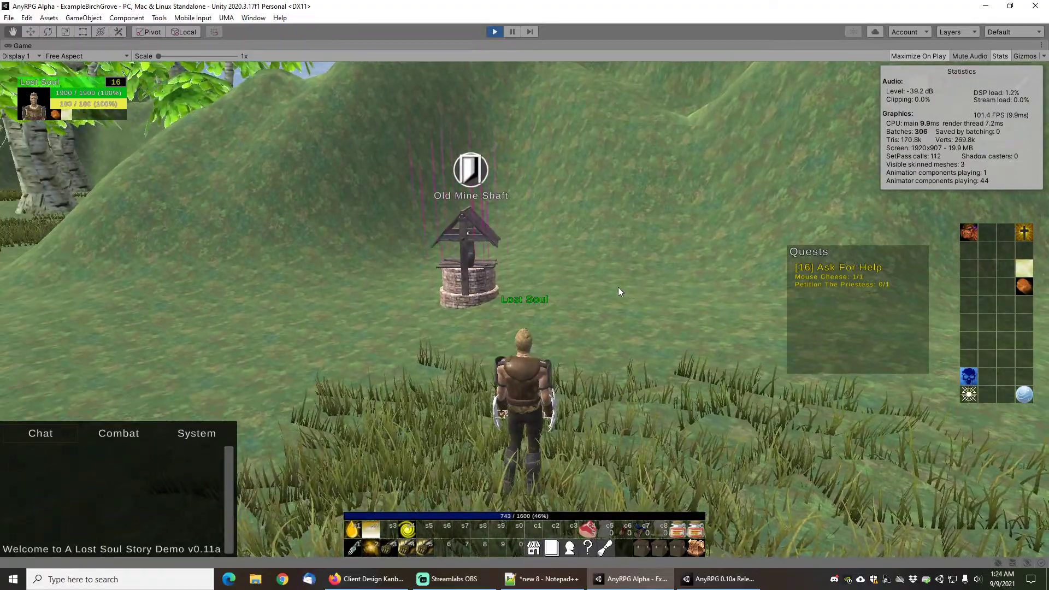
pyautogui.moveTo(648, 235); pyautogui.dragTo(460, 247, button='right')
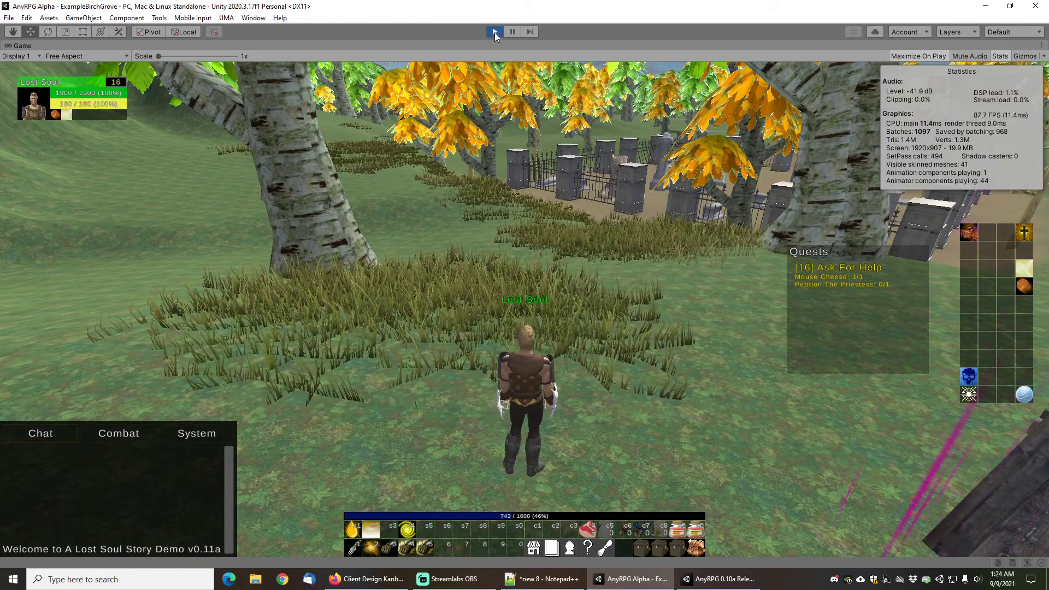
# Switch to Firefox and show the AnyRPG Downloads page, followed by the AnyRPG YouTube channel's videos
pyautogui.click(380, 583)
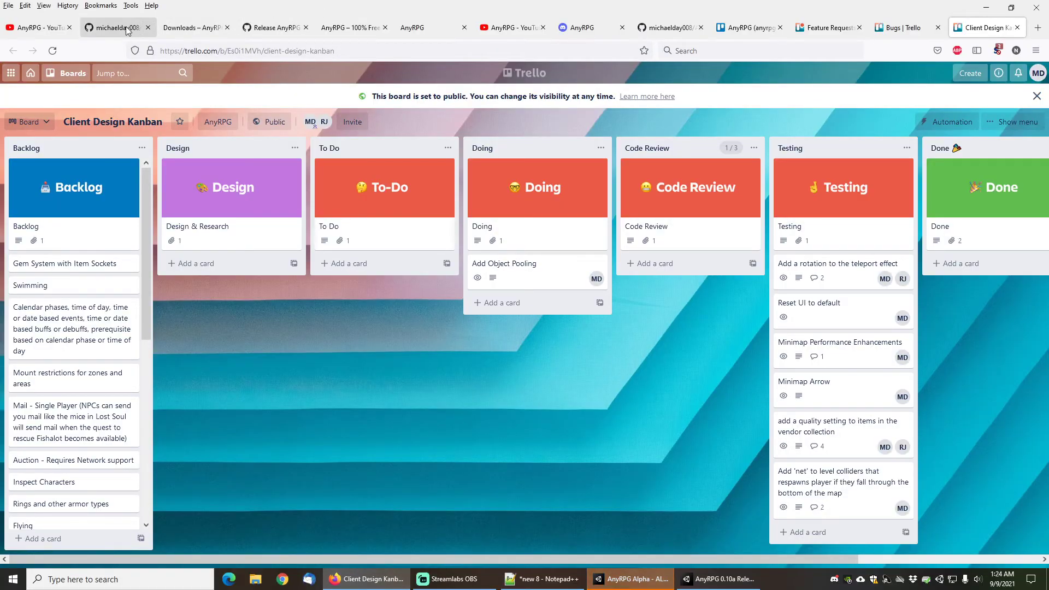
pyautogui.click(176, 28)
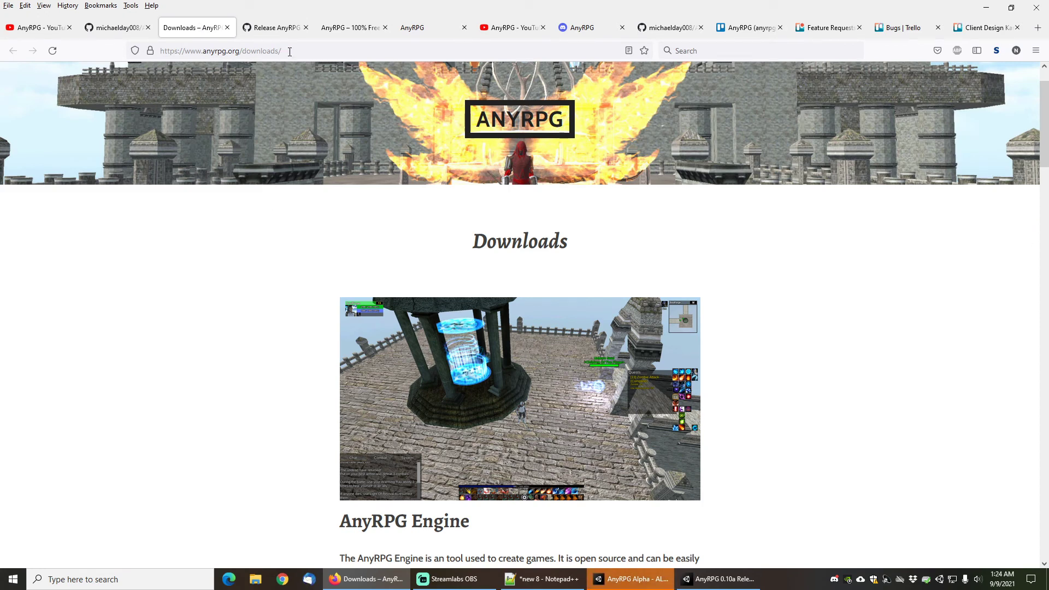
pyautogui.click(46, 29)
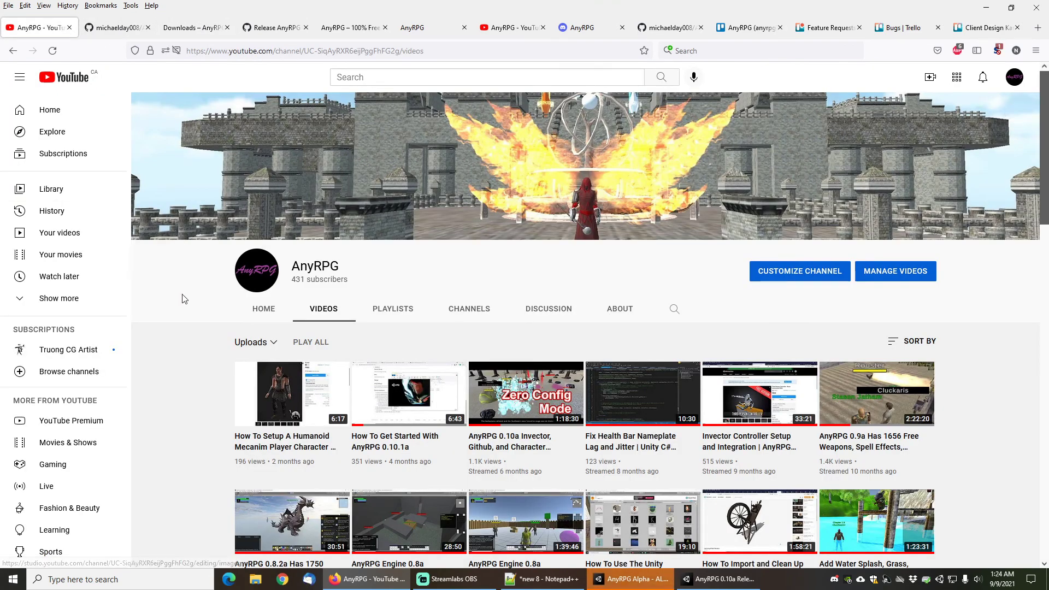